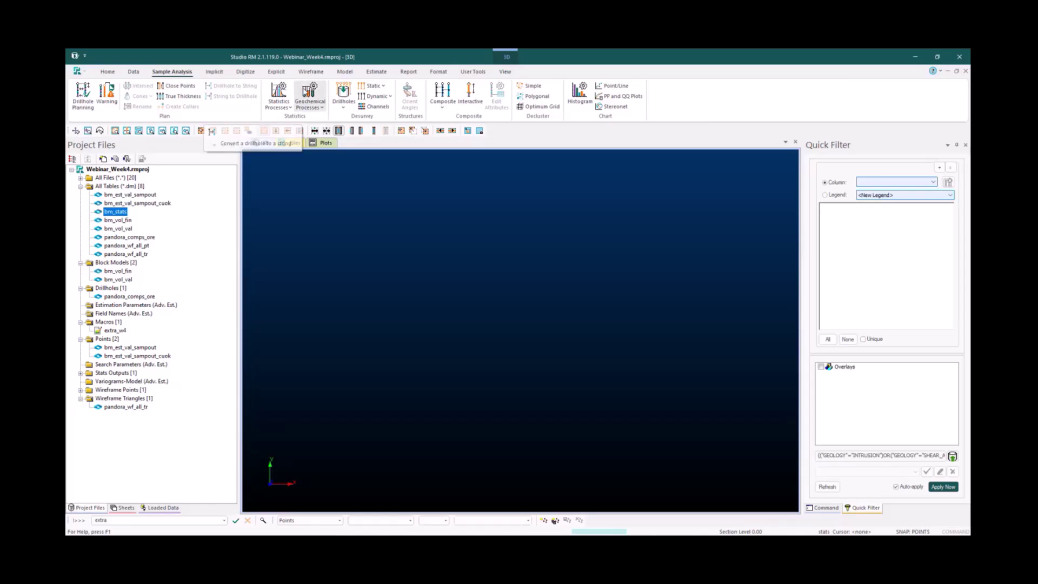
# Examine the Run Estimation setup of the Advanced Estimation tool, and close it without changes
pyautogui.click(376, 72)
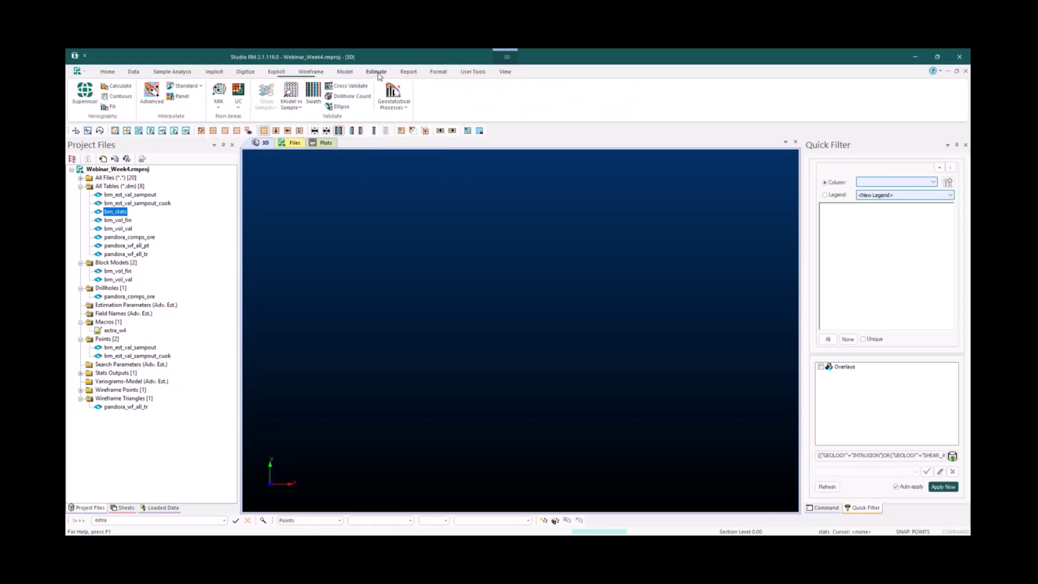
pyautogui.click(346, 72)
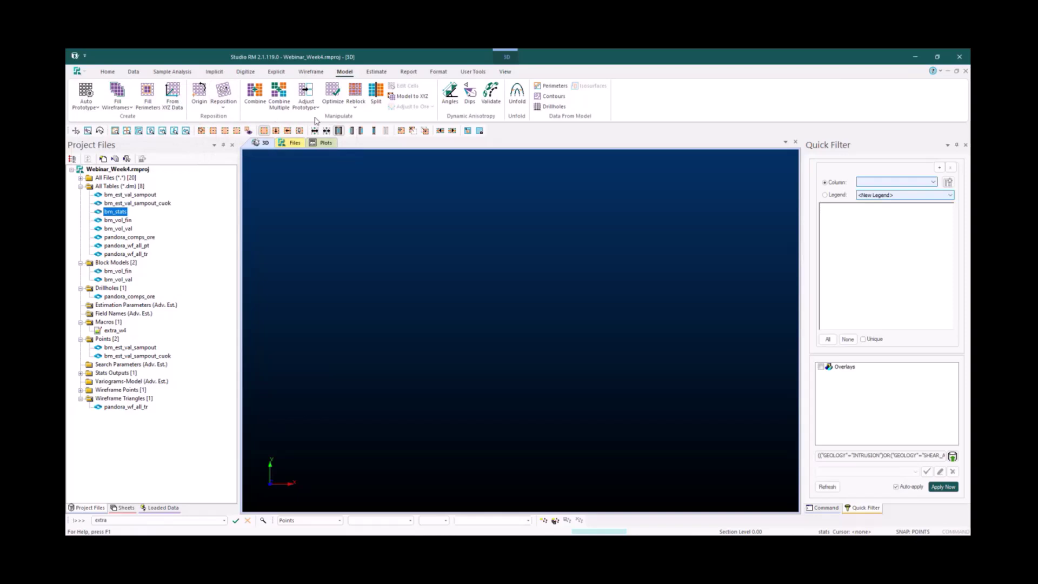
pyautogui.click(377, 72)
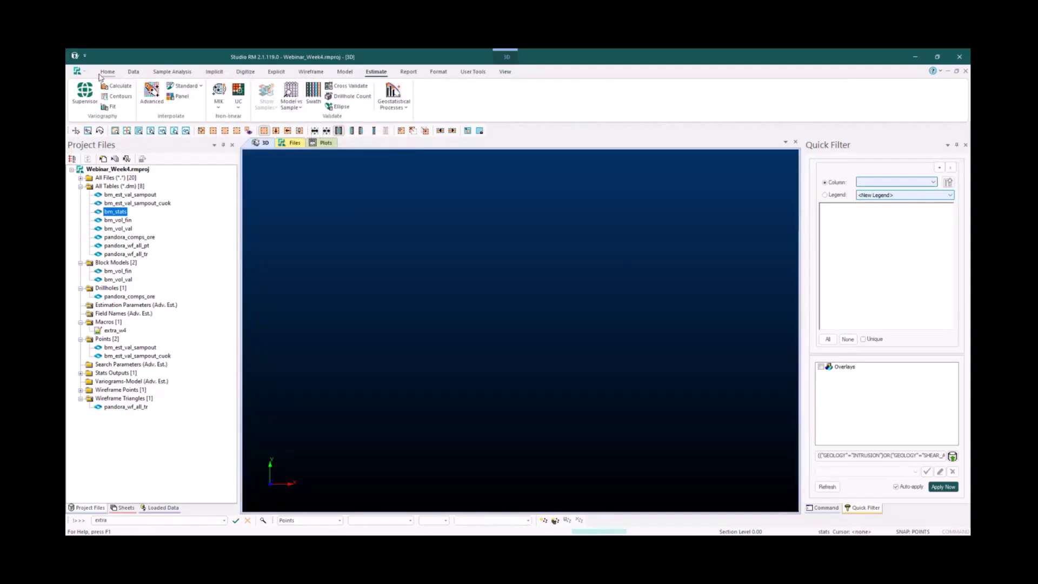
pyautogui.click(152, 93)
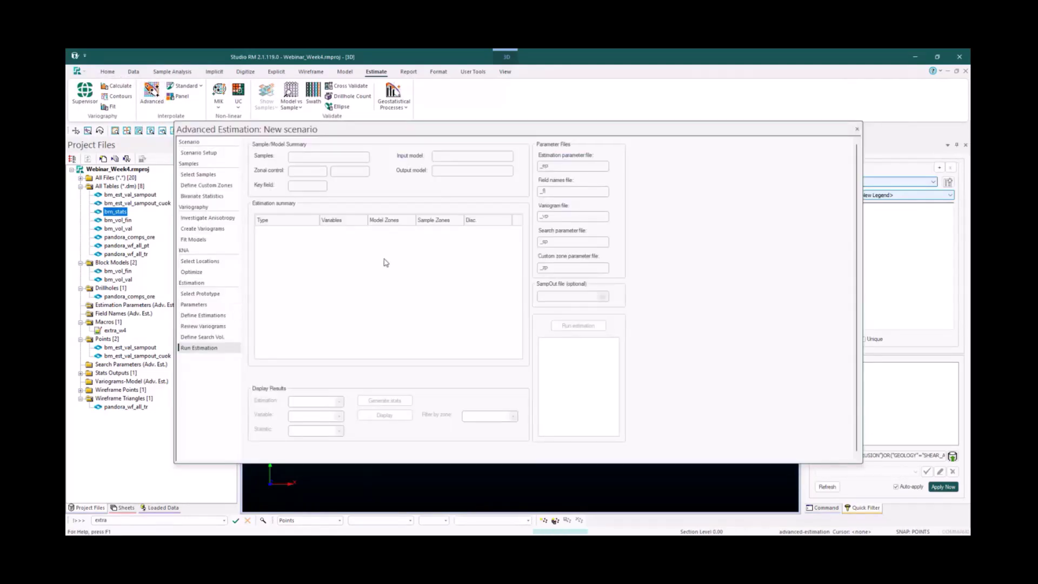
pyautogui.click(857, 129)
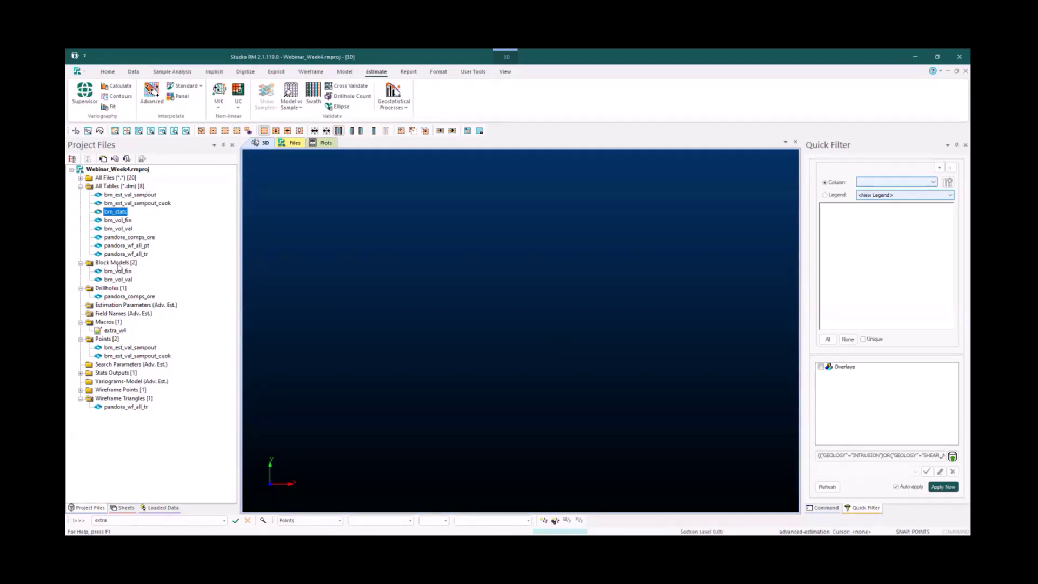
# Load the bm_vol_val block model and the pandora_comps_ore drillholes into the 3D window
pyautogui.moveTo(128, 281); pyautogui.dragTo(505, 359)
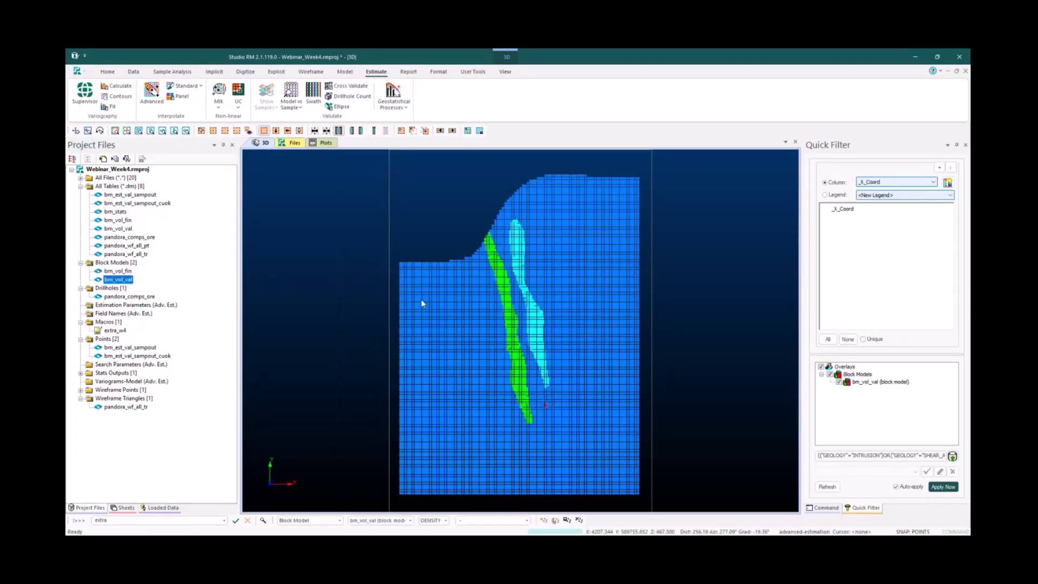
pyautogui.moveTo(597, 348)
pyautogui.mouseDown()
pyautogui.moveTo(563, 355)
pyautogui.moveTo(596, 338)
pyautogui.mouseUp()
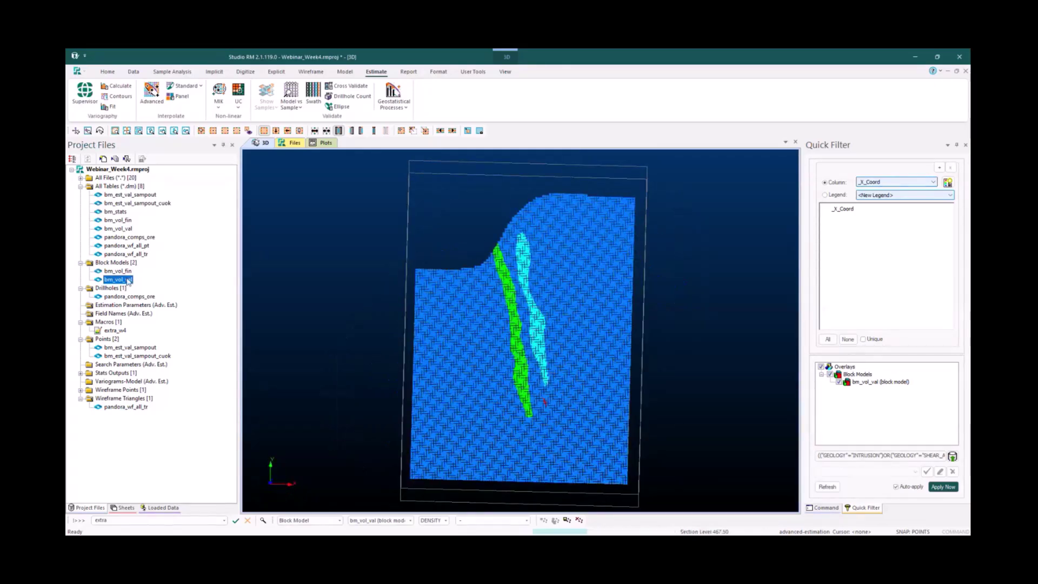
pyautogui.moveTo(129, 296); pyautogui.dragTo(577, 314)
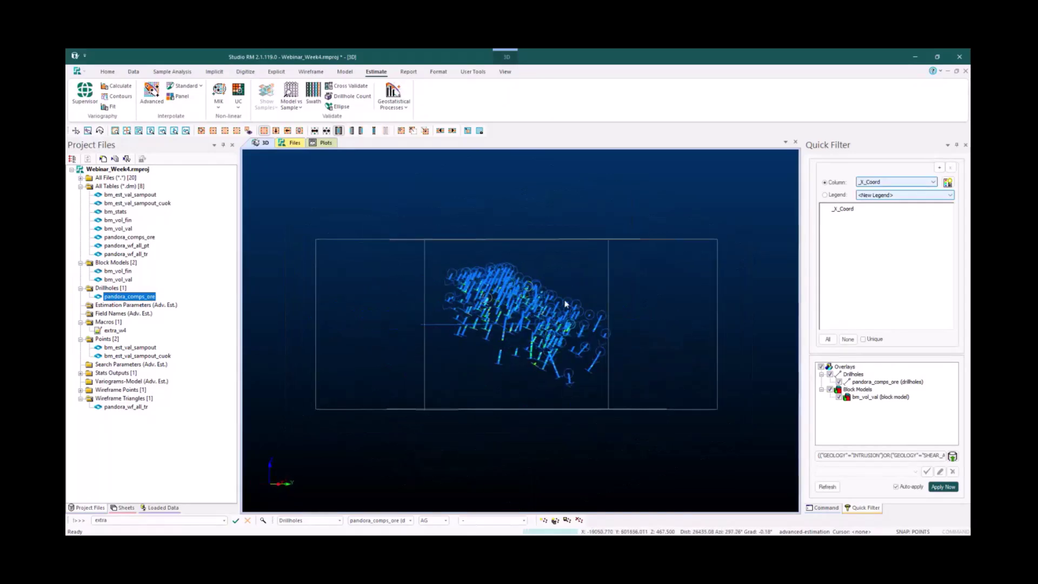
pyautogui.scroll(1, 559, 292)
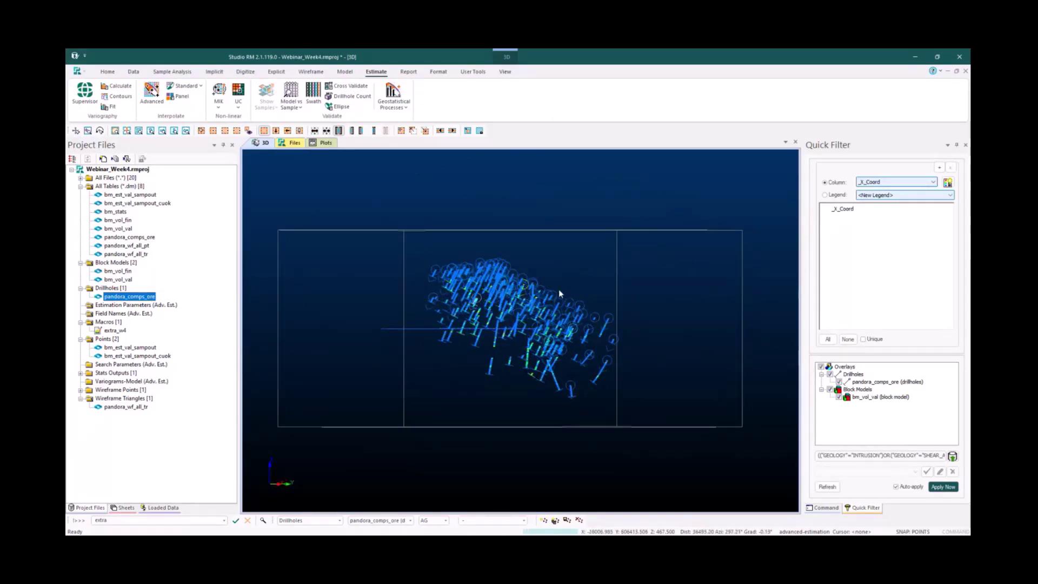
pyautogui.moveTo(559, 293); pyautogui.dragTo(559, 312)
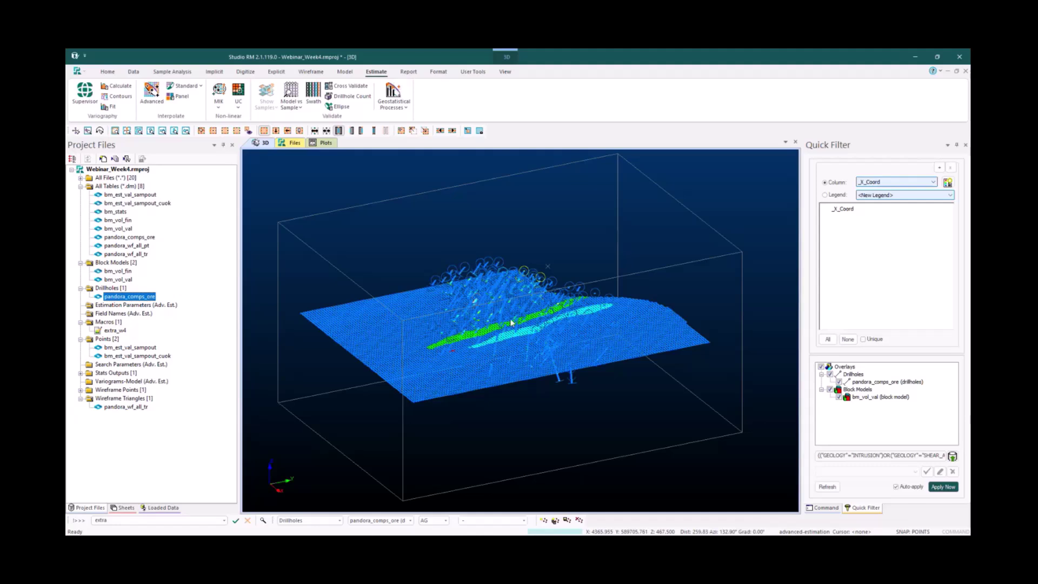
pyautogui.scroll(-1, 522, 323)
pyautogui.moveTo(523, 320)
pyautogui.keyDown('shift'); pyautogui.mouseDown()
pyautogui.moveTo(562, 306)
pyautogui.moveTo(536, 322)
pyautogui.mouseUp(); pyautogui.keyUp('shift')
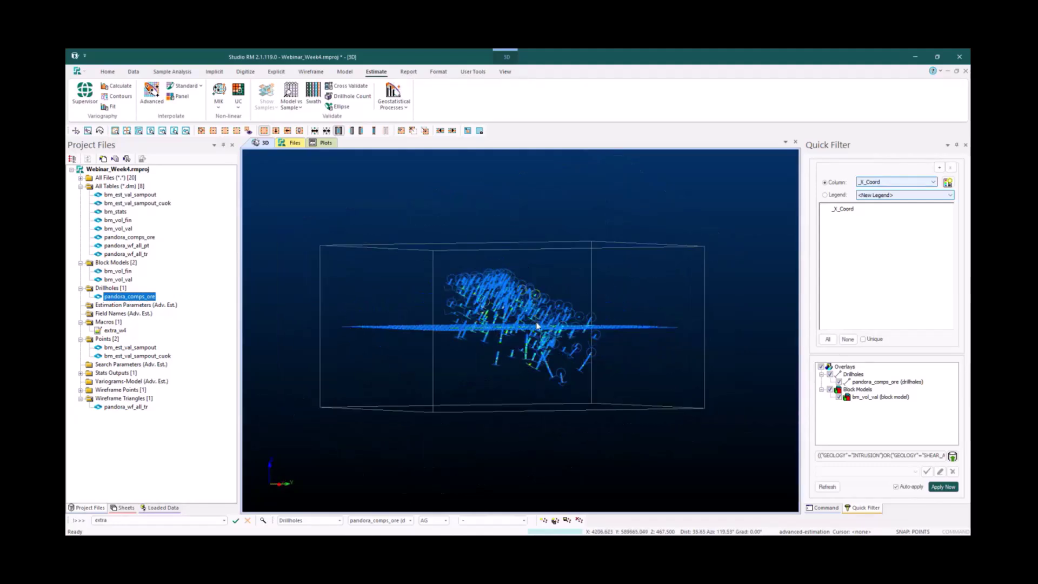
pyautogui.keyDown('shift'); pyautogui.moveTo(536, 322); pyautogui.dragTo(570, 323); pyautogui.keyUp('shift')
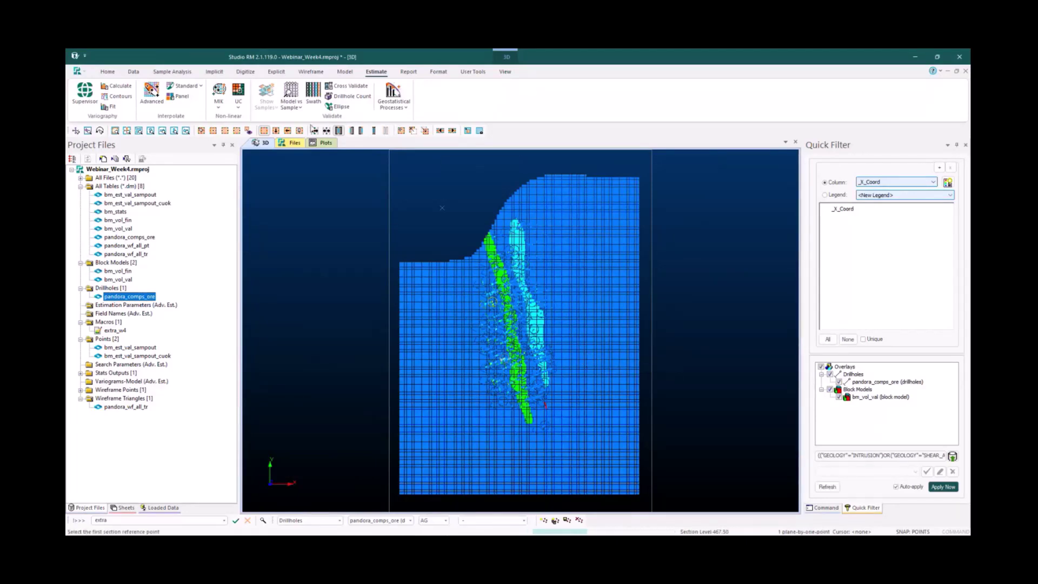
# Define an East-West section through one point on the ore zones and align the view to it
pyautogui.click(213, 132)
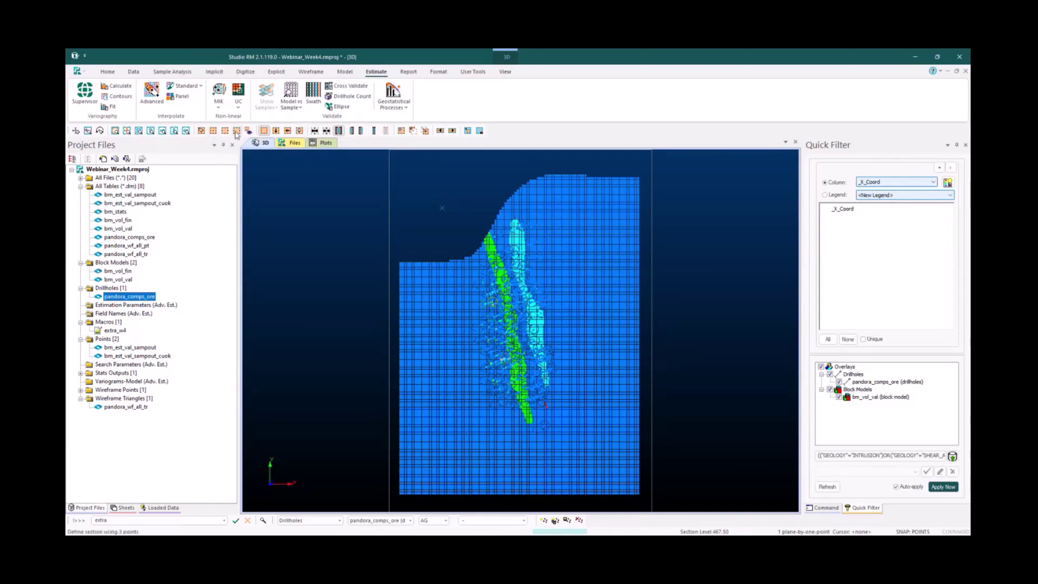
pyautogui.click(508, 311)
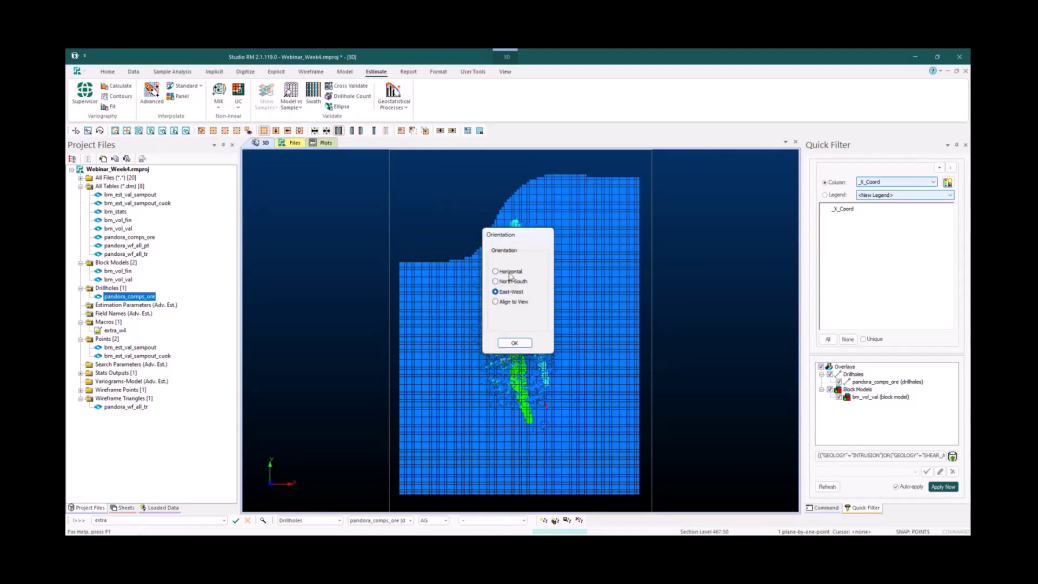
pyautogui.click(513, 342)
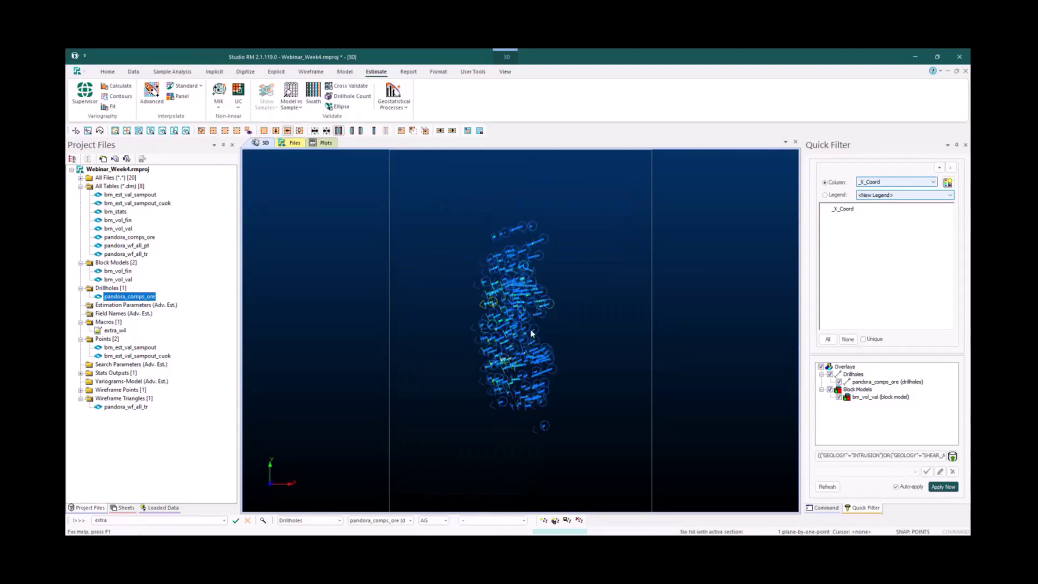
pyautogui.write('avw align-view')
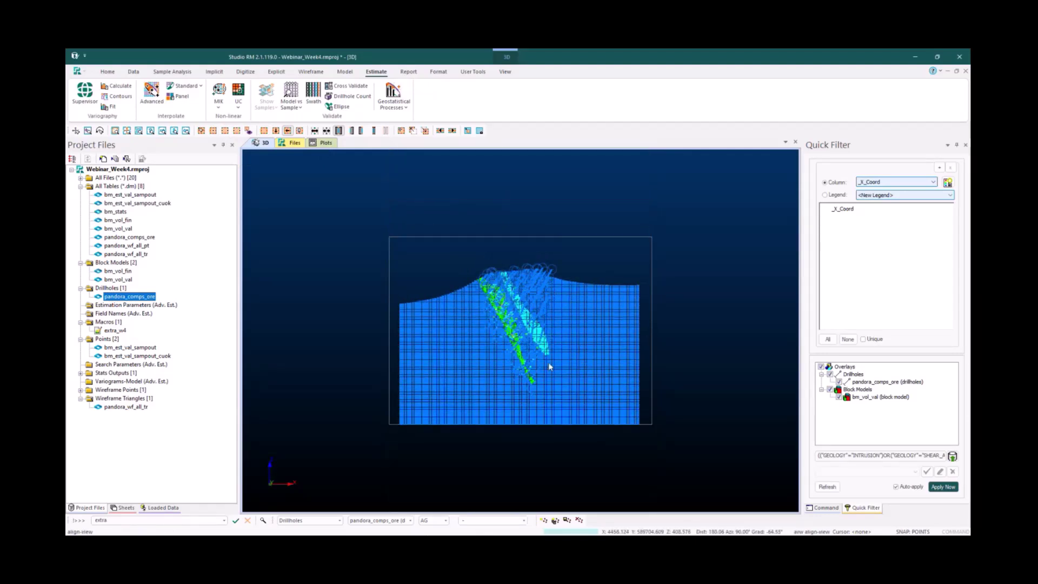
pyautogui.scroll(3, 537, 352)
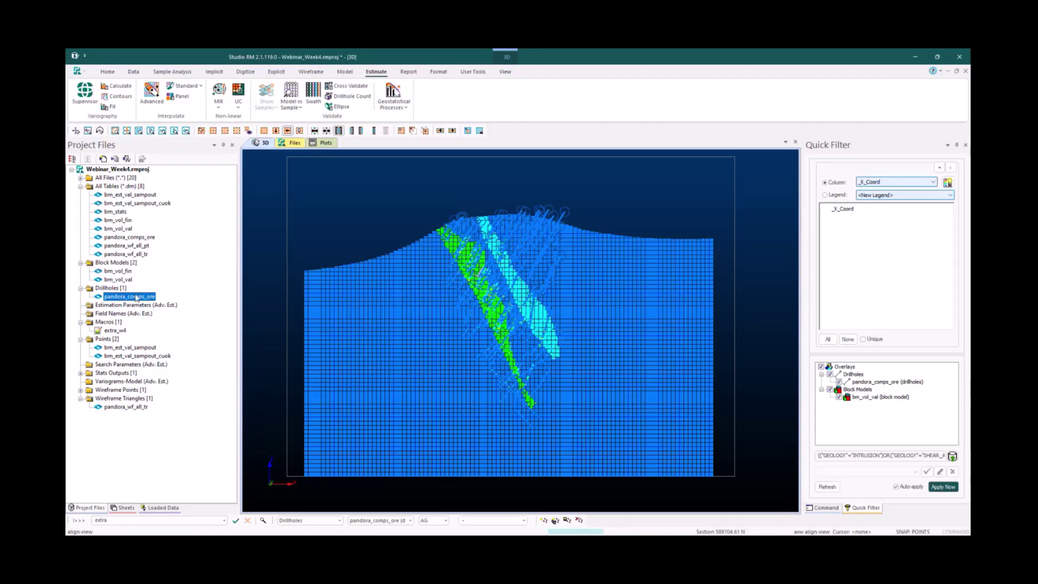
# Apply the BM_CUOK display template to the bm_vol_val block model
pyautogui.click(125, 507)
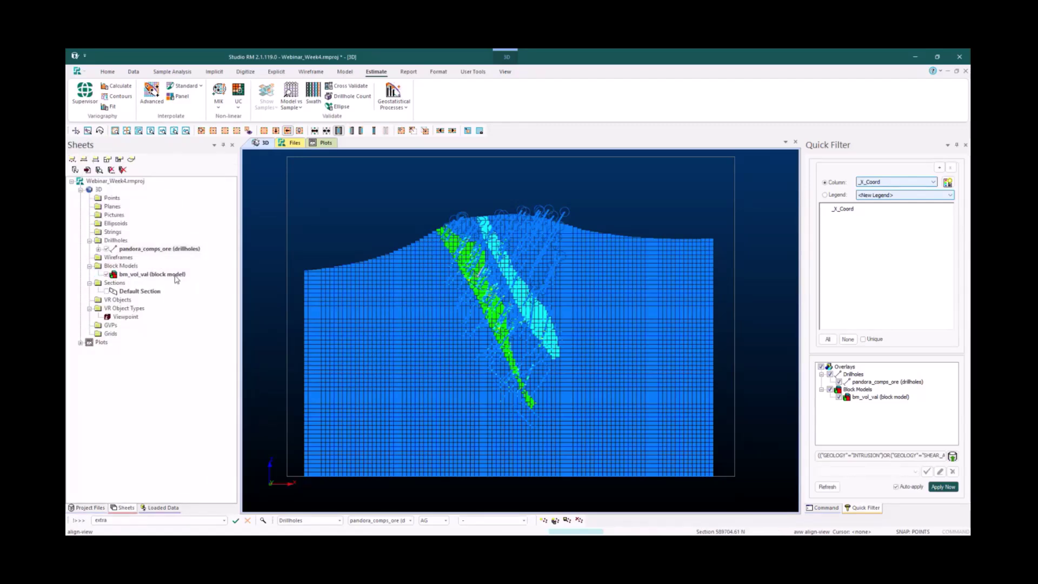
pyautogui.rightClick(175, 276)
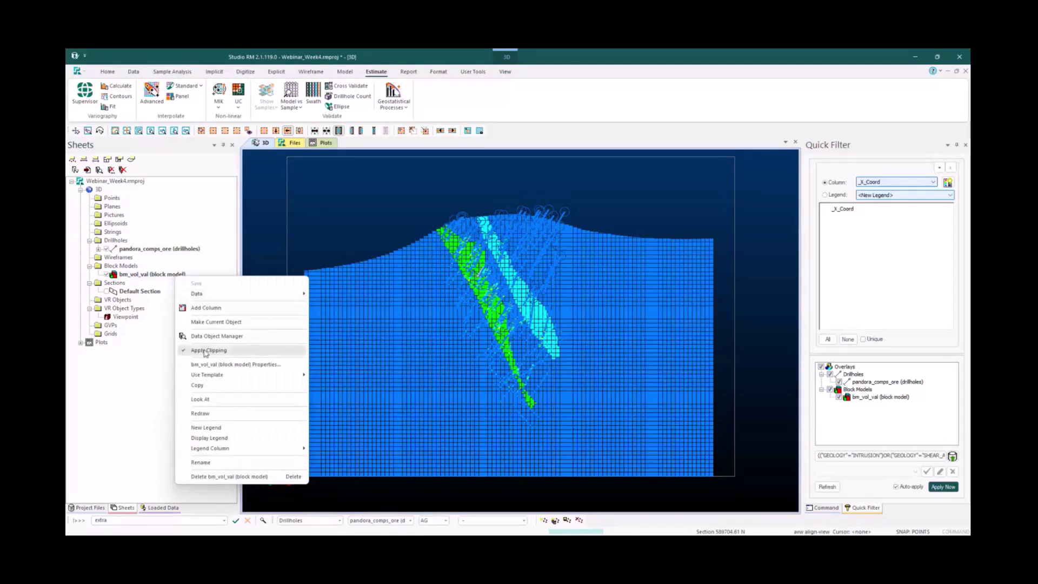
pyautogui.moveTo(217, 377)
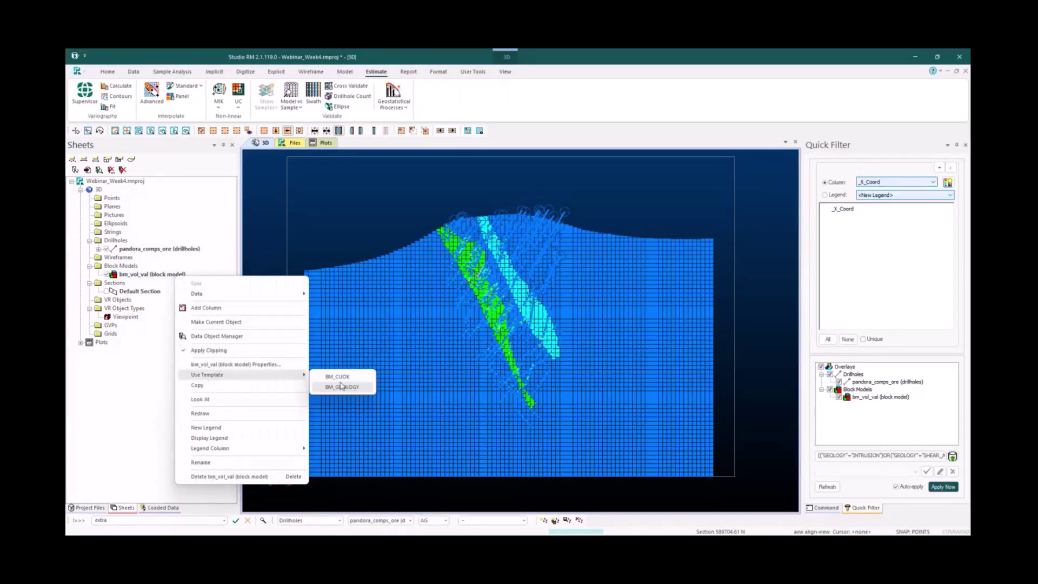
pyautogui.click(341, 386)
pyautogui.scroll(5, 516, 330)
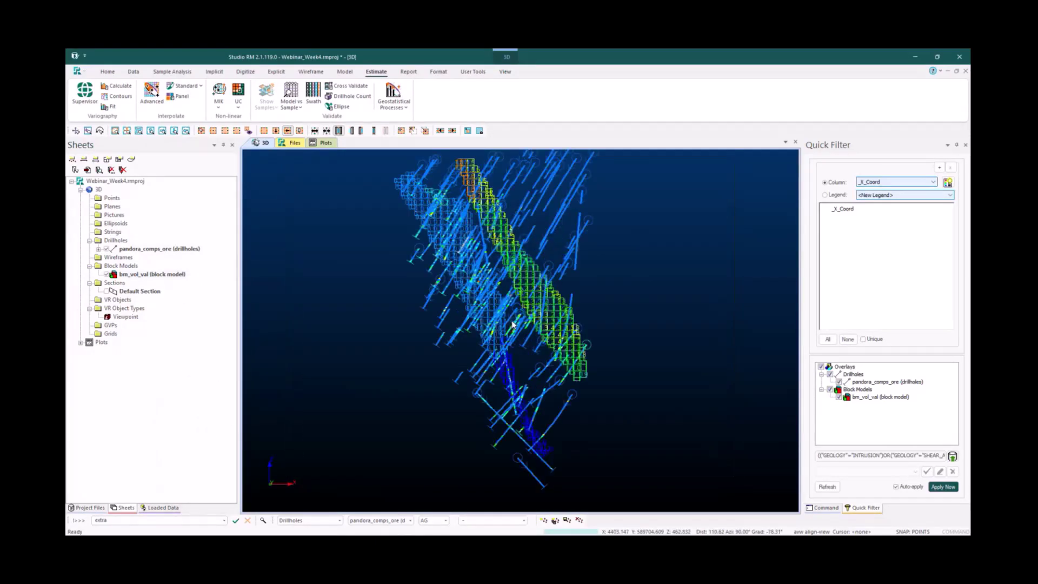
pyautogui.moveTo(531, 327); pyautogui.dragTo(539, 316)
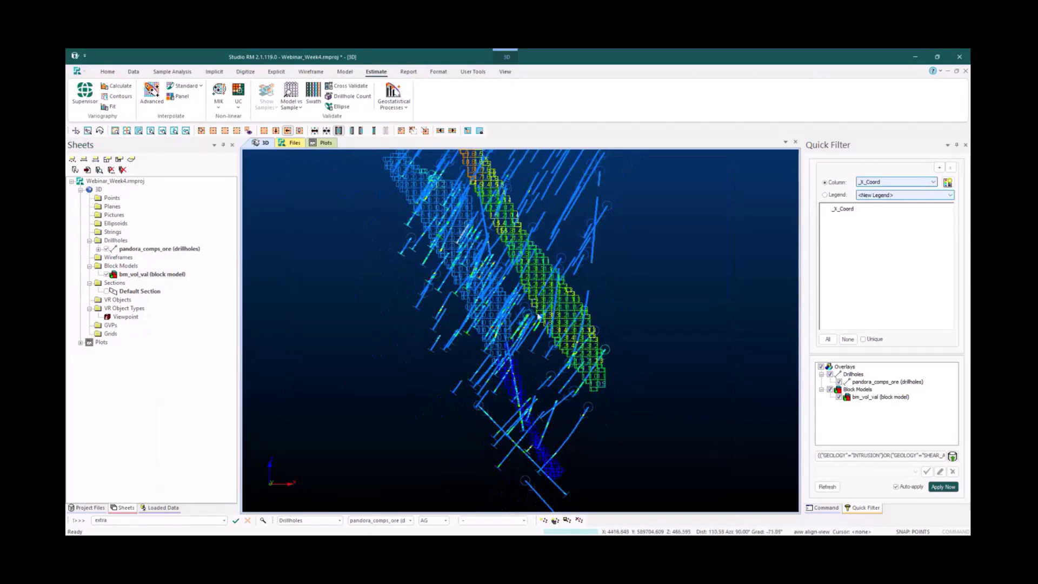
pyautogui.scroll(-2, 539, 316)
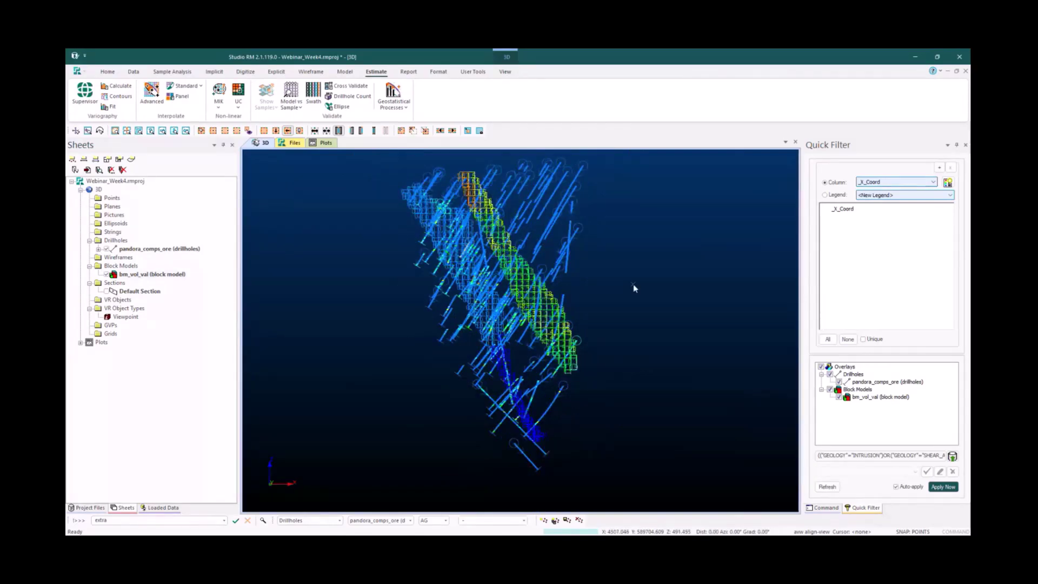
# Turn on section clipping and set the primary clip width to 40
pyautogui.press('u')
pyautogui.press('c')
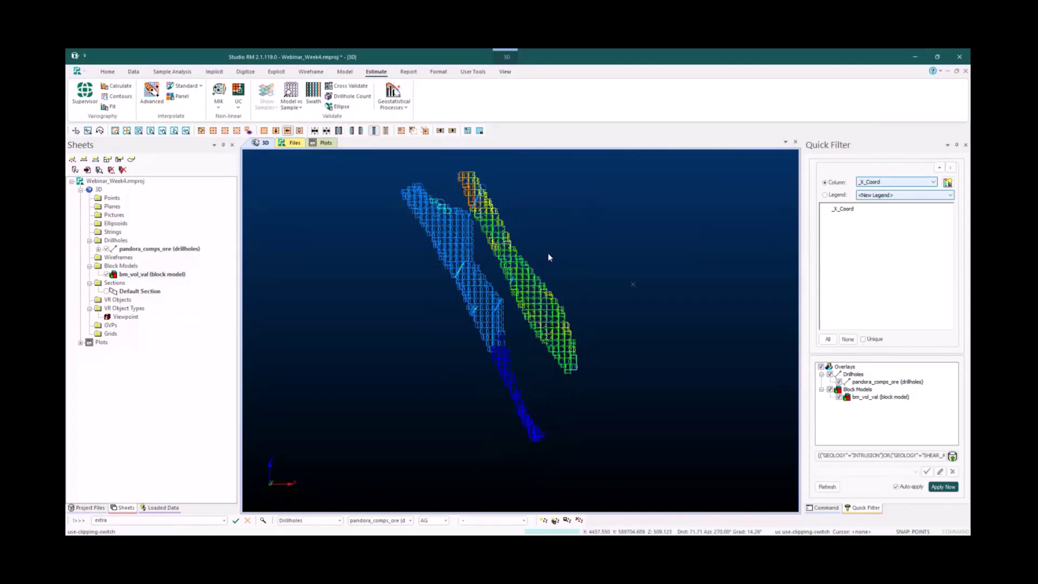
pyautogui.moveTo(507, 243); pyautogui.dragTo(455, 274)
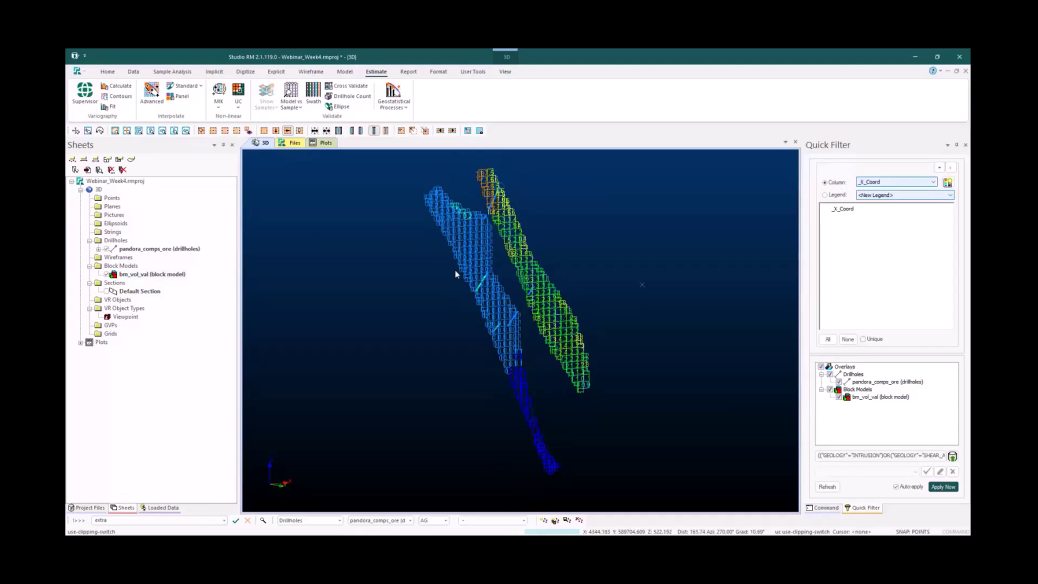
pyautogui.click(505, 71)
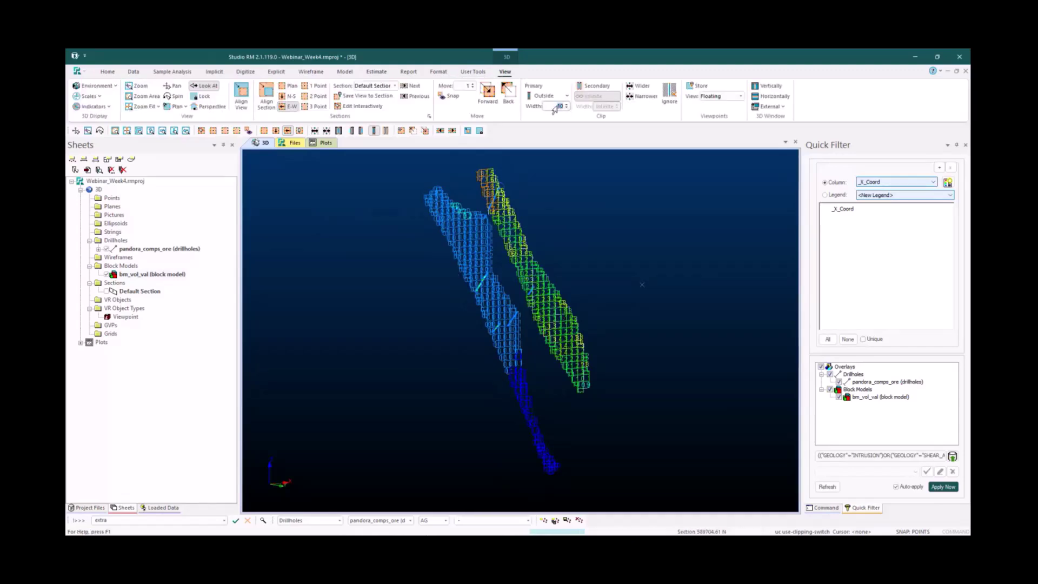
pyautogui.write('40')
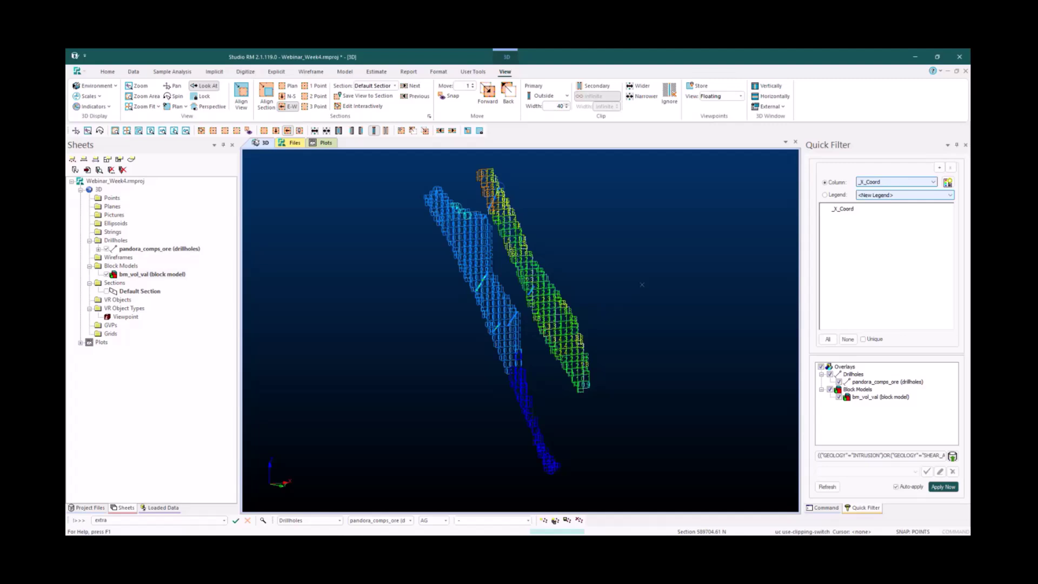
pyautogui.press('Return')
pyautogui.keyDown('shift'); pyautogui.moveTo(657, 290); pyautogui.dragTo(613, 298); pyautogui.keyUp('shift')
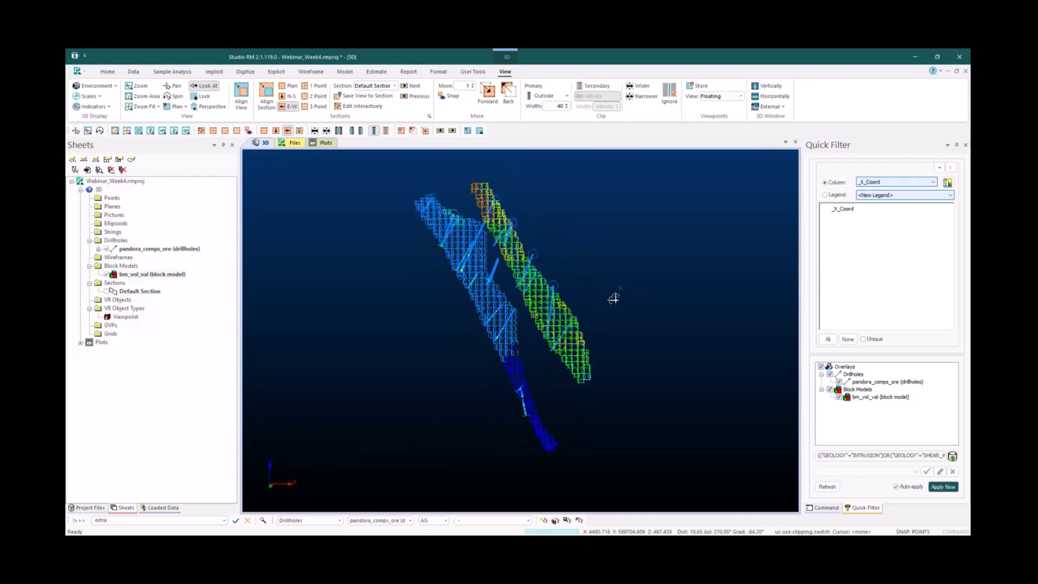
# Align the view to the section and compare the block grades with the clipped drillhole samples
pyautogui.press('a')
pyautogui.press('v')
pyautogui.press('w')
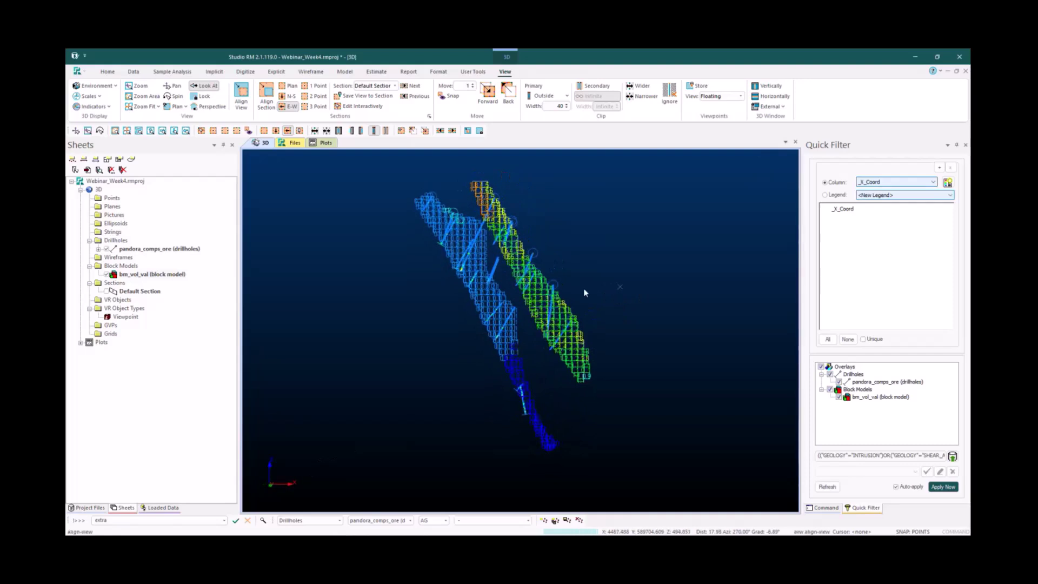
pyautogui.scroll(6, 560, 286)
pyautogui.scroll(-5, 493, 241)
pyautogui.scroll(4, 485, 296)
pyautogui.scroll(-3, 472, 299)
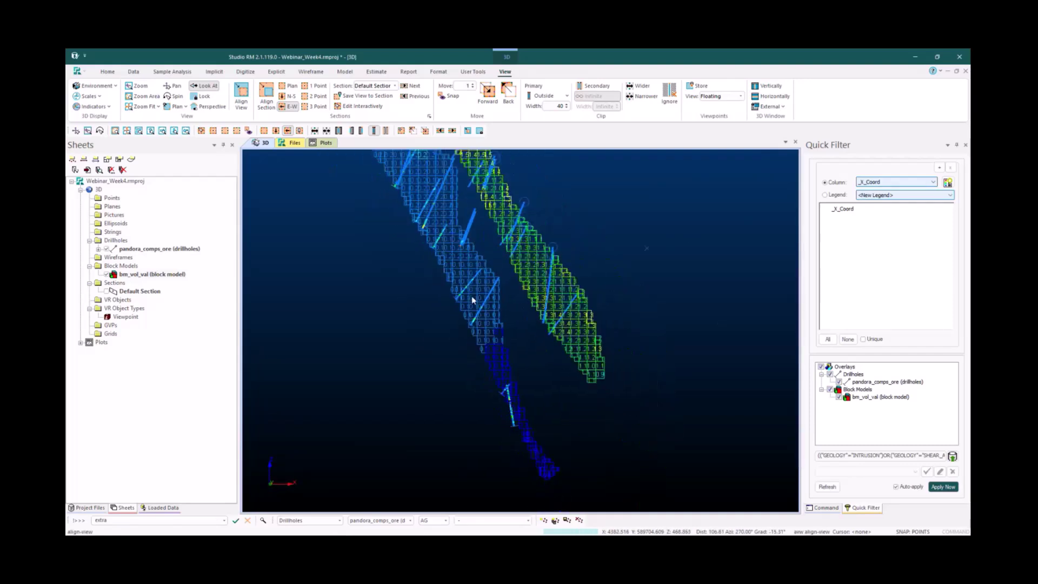
pyautogui.scroll(2, 472, 299)
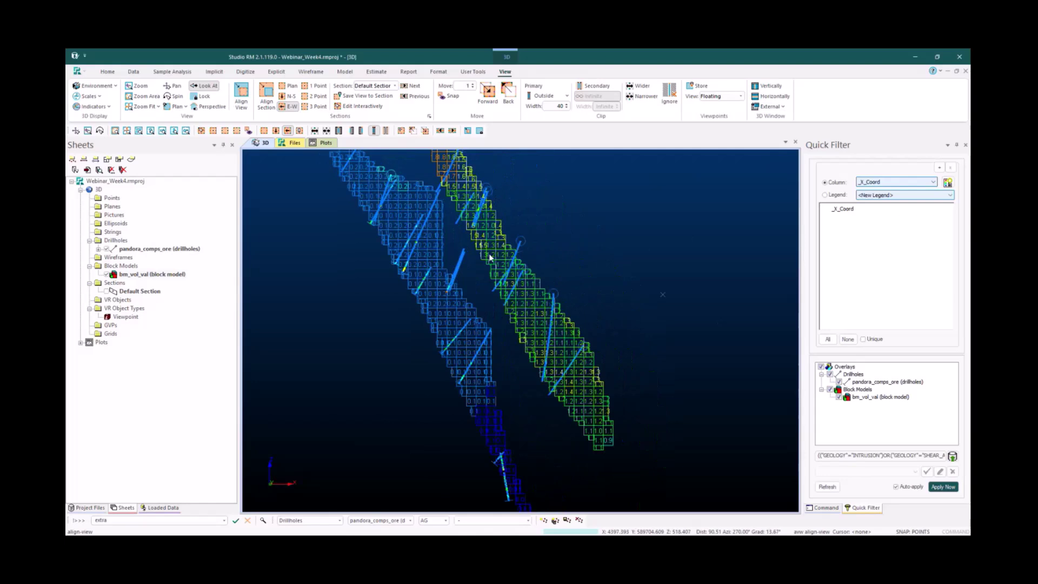
pyautogui.scroll(-2, 501, 292)
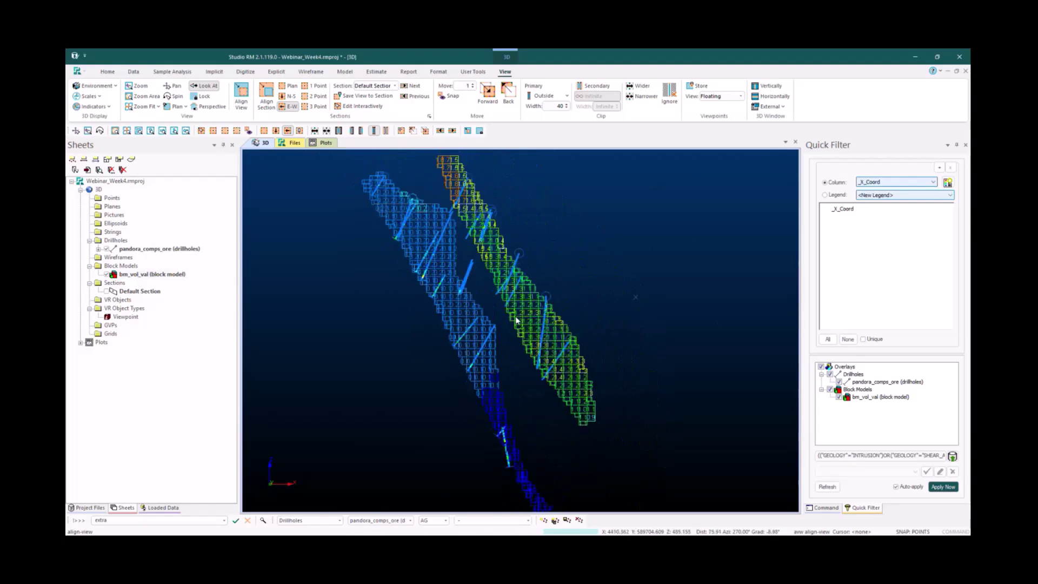
# Set the colour column of the bm_vol_val block model display to AGOK
pyautogui.doubleClick(164, 275)
pyautogui.moveTo(506, 121); pyautogui.dragTo(726, 147)
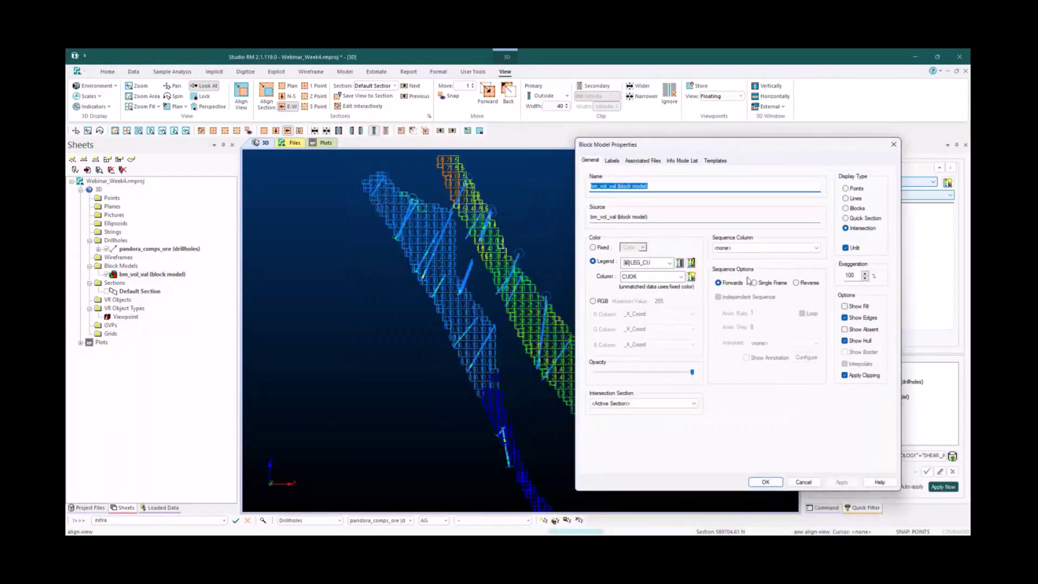
pyautogui.click(681, 277)
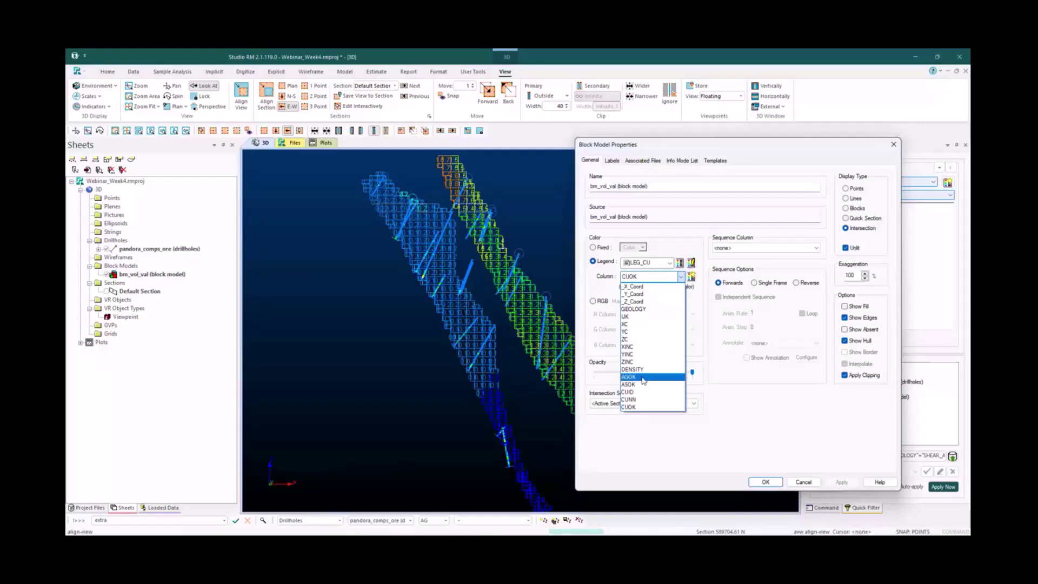
pyautogui.click(643, 377)
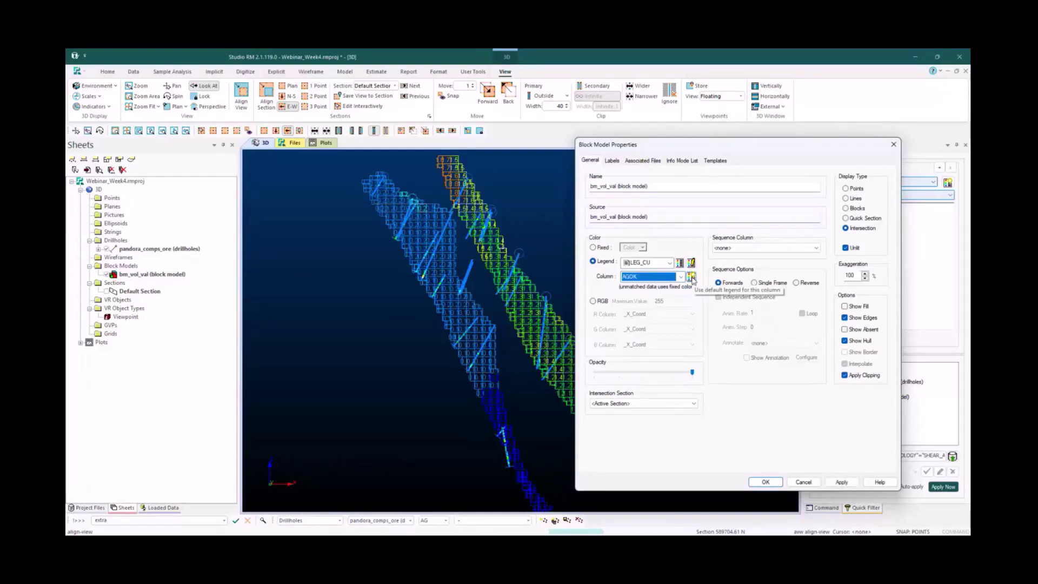
# Create a new numeric-range legend for the AGOK column and name it LEG_BM_AG
pyautogui.click(692, 277)
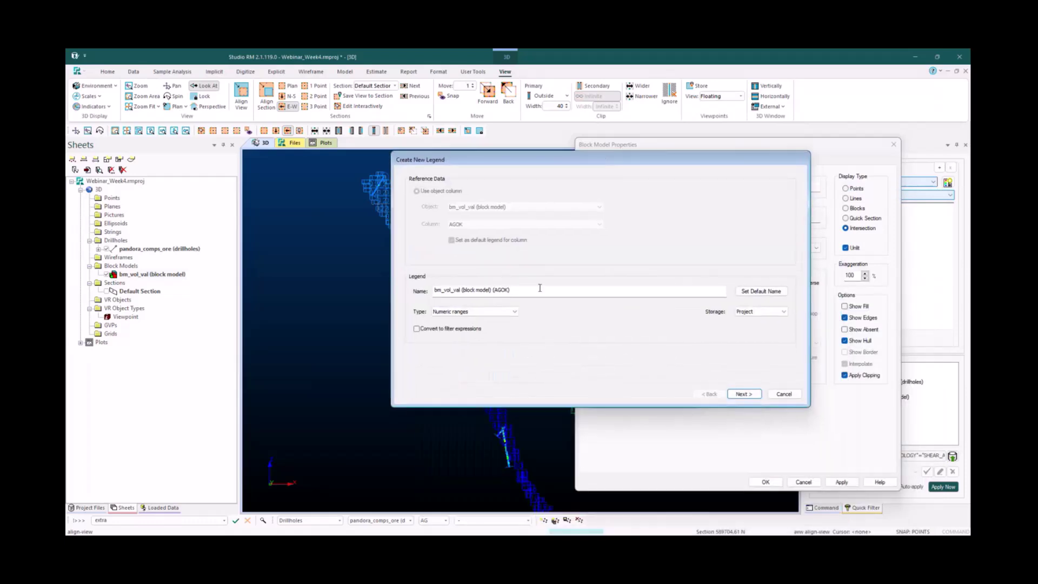
pyautogui.click(539, 288)
pyautogui.hotkey('ctrl', 'a')
pyautogui.press('BackSpace')
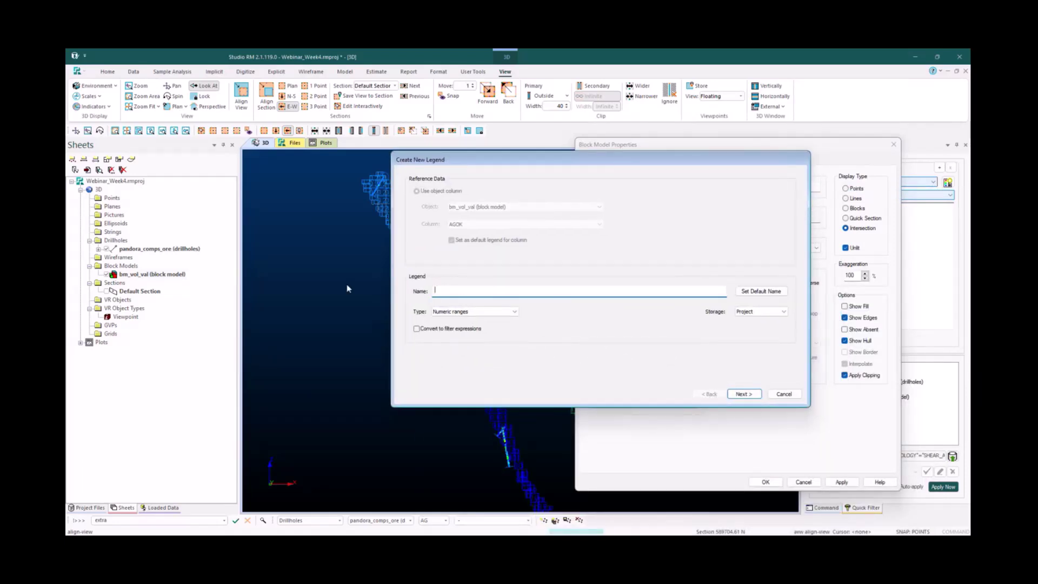
pyautogui.write('LEG_BM_AG')
pyautogui.click(744, 394)
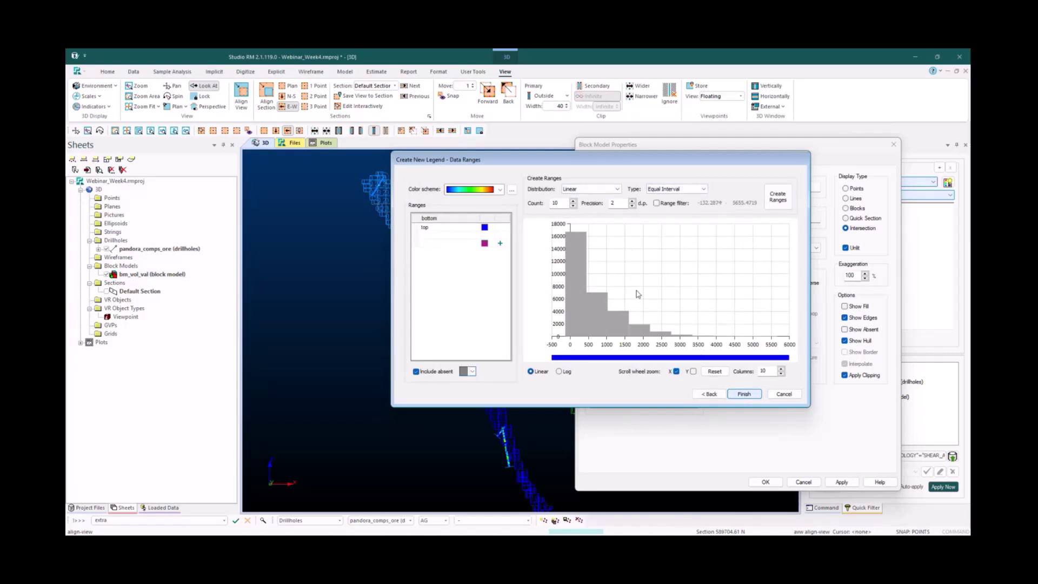
# Set the legend histogram to 60 columns
pyautogui.doubleClick(767, 371)
pyautogui.write('6')
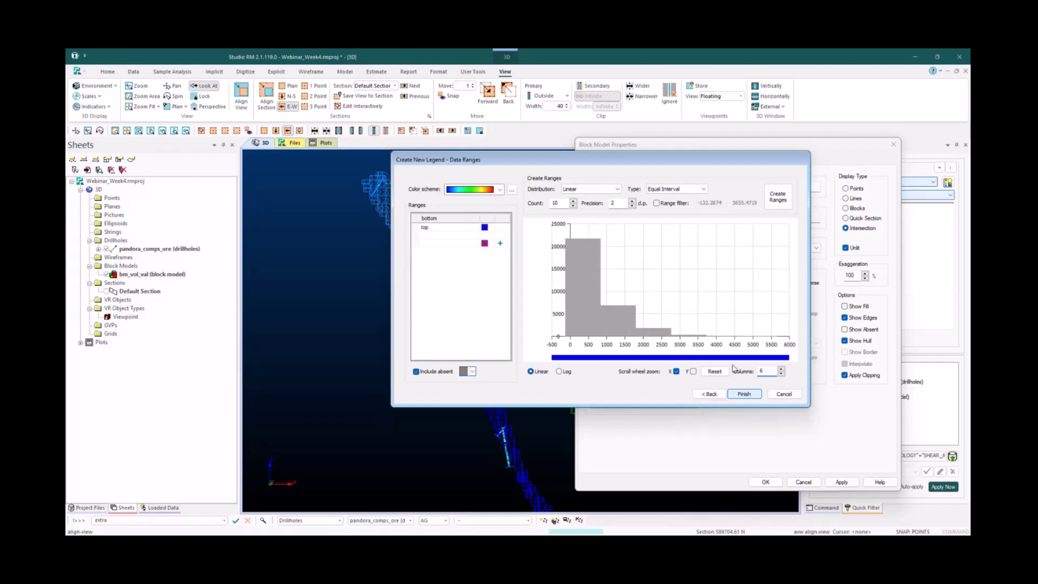
pyautogui.press('BackSpace')
pyautogui.click(538, 329)
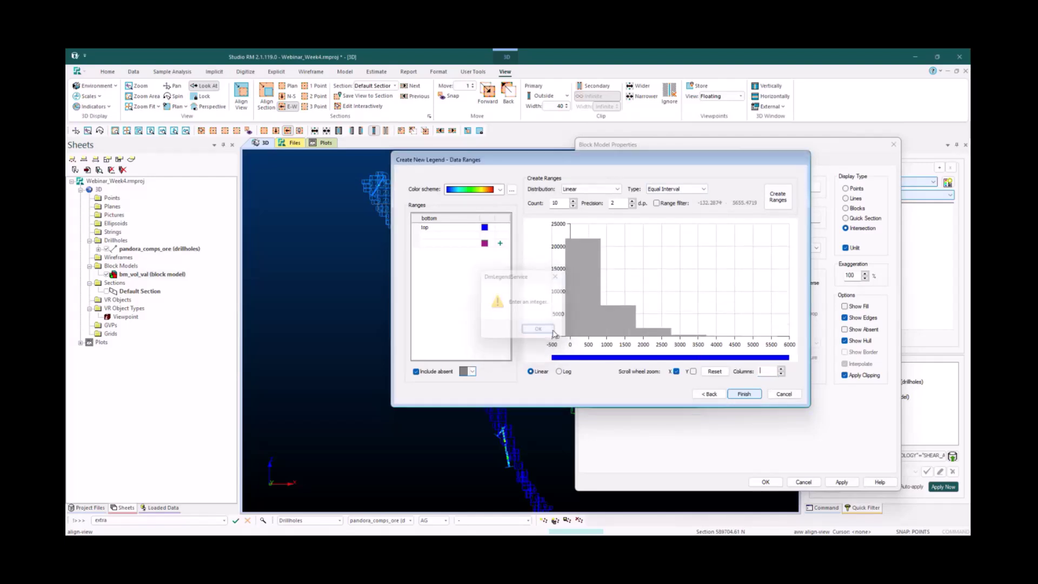
pyautogui.write('60')
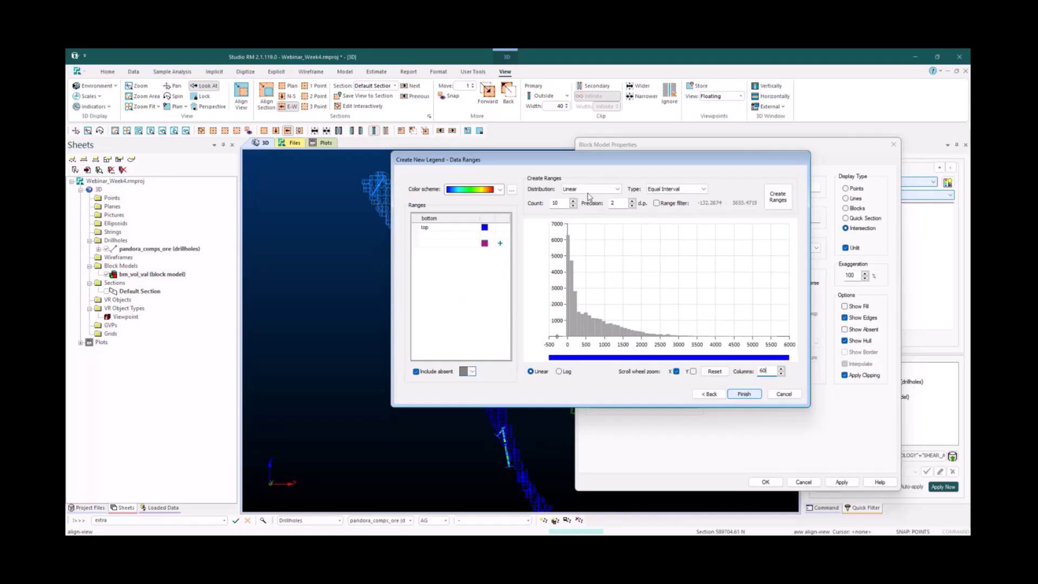
# Set the legend's range type to Equal Population, keeping the linear distribution, with a precision of 1 decimal place
pyautogui.click(619, 190)
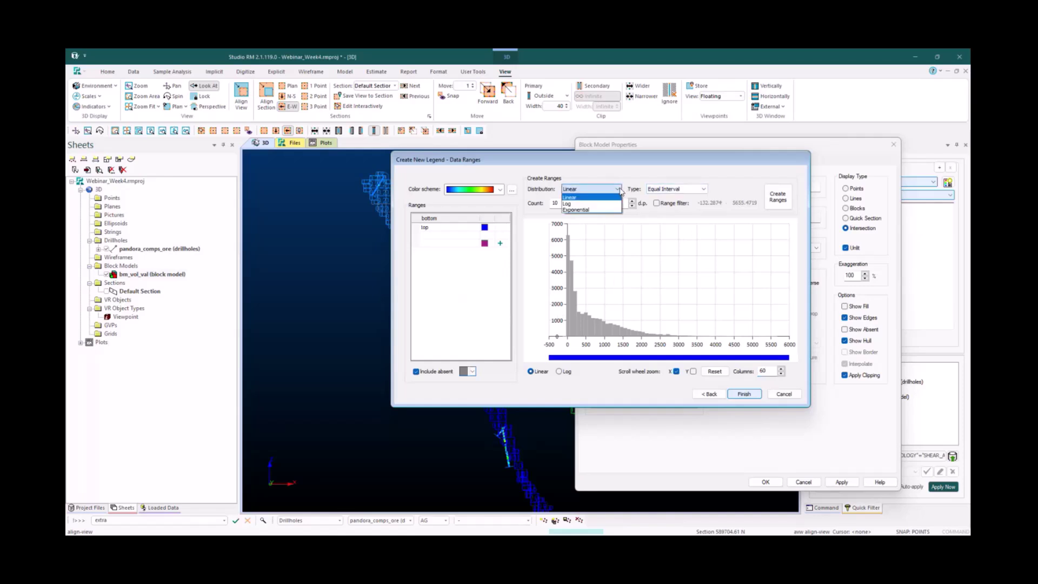
pyautogui.click(687, 190)
pyautogui.click(704, 190)
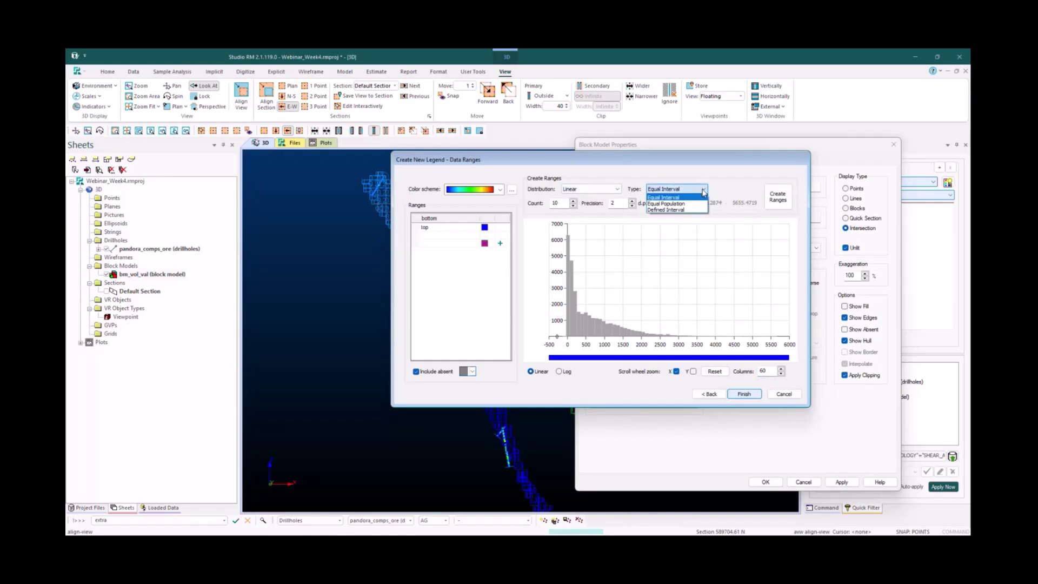
pyautogui.click(680, 205)
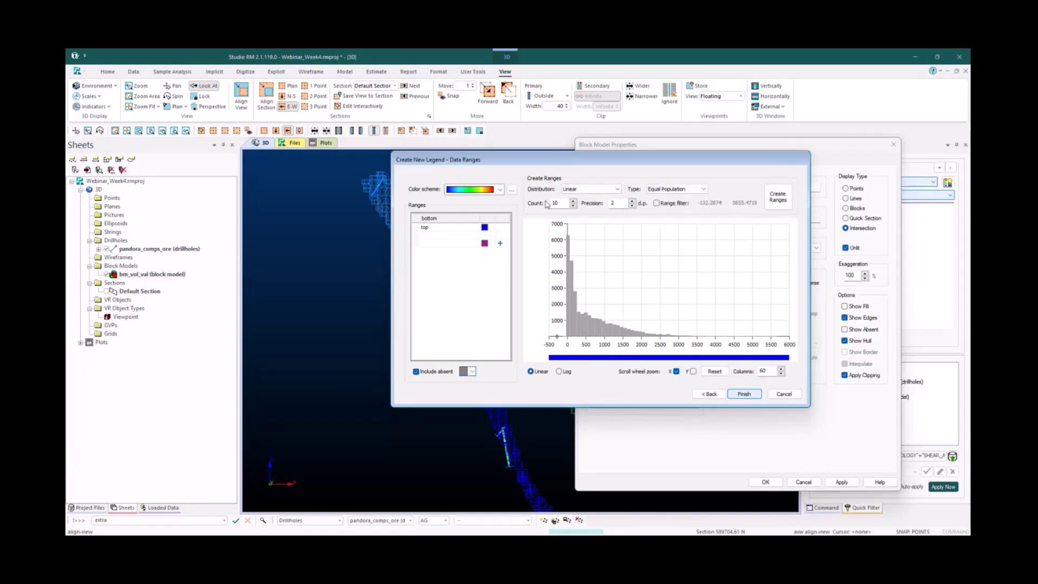
pyautogui.click(618, 204)
pyautogui.click(632, 206)
# Limit the legend's range filter to 0–2500 and create the ranges
pyautogui.click(657, 203)
pyautogui.moveTo(696, 203); pyautogui.dragTo(712, 200)
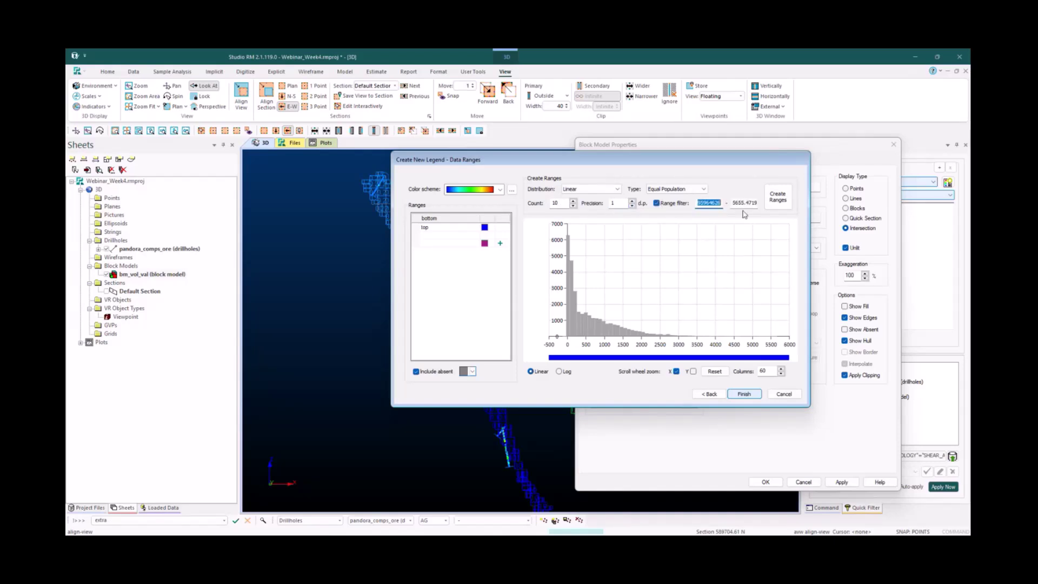
pyautogui.write('0')
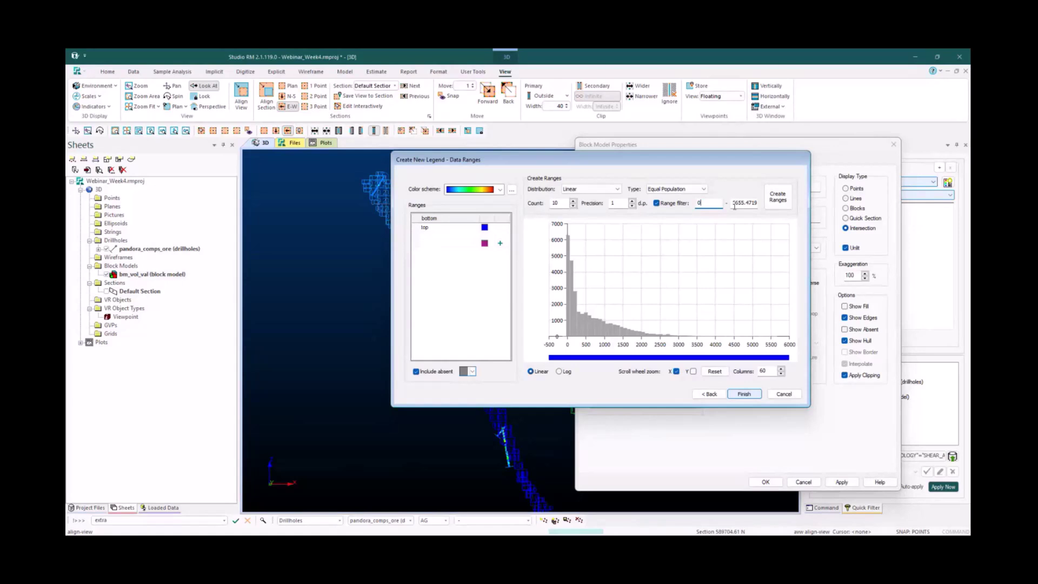
pyautogui.press('Tab')
pyautogui.click(733, 203)
pyautogui.write('2')
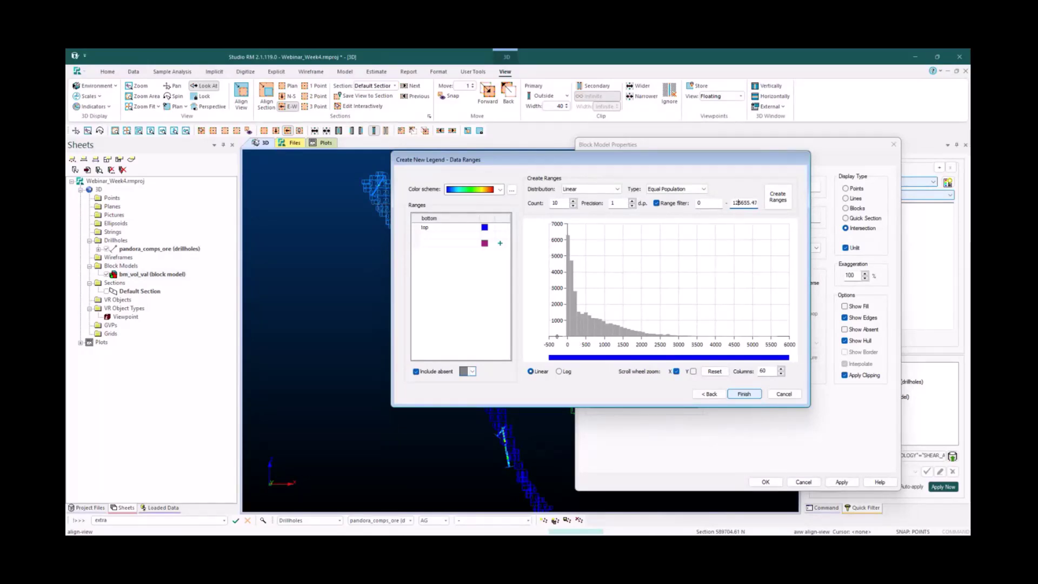
pyautogui.moveTo(739, 203); pyautogui.dragTo(788, 211)
pyautogui.press('BackSpace')
pyautogui.write('2500')
pyautogui.click(778, 198)
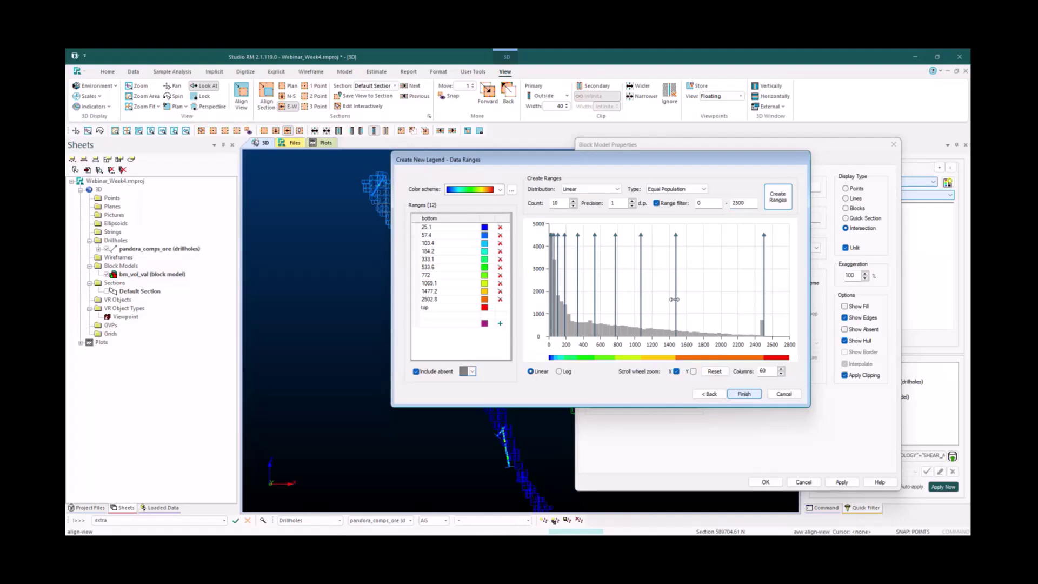
# Shift the 1477.2 range boundary to about 1489.6, then finish the legend and apply it to the block model
pyautogui.moveTo(674, 299)
pyautogui.mouseDown()
pyautogui.moveTo(687, 303)
pyautogui.moveTo(678, 311)
pyautogui.mouseUp()
pyautogui.click(449, 251)
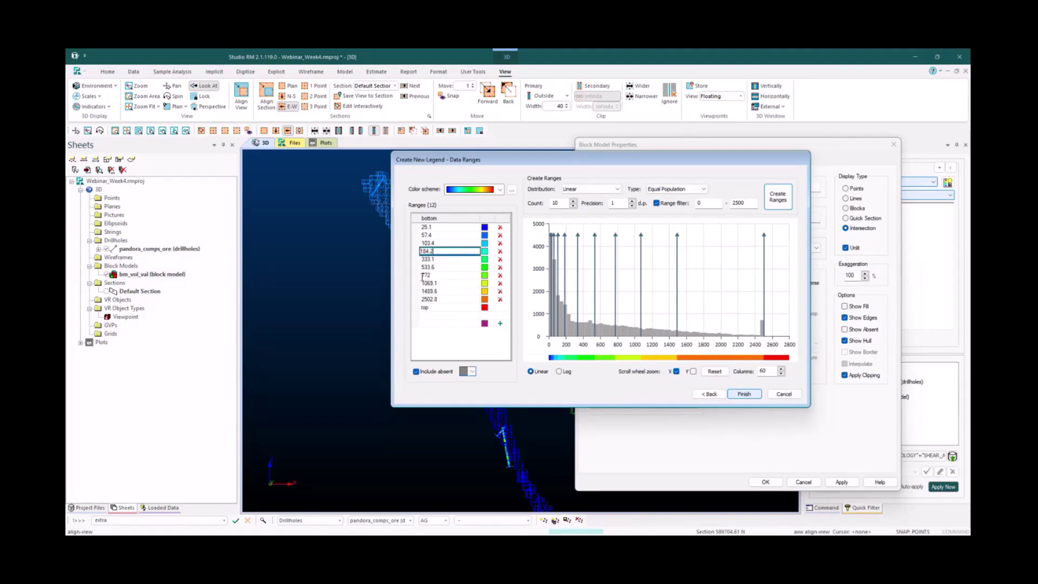
pyautogui.click(742, 394)
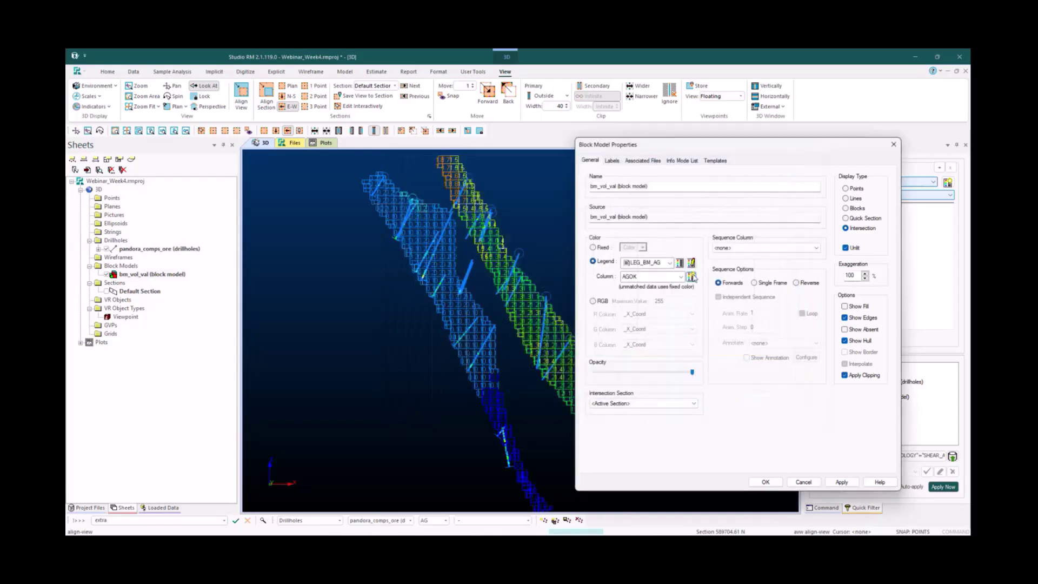
pyautogui.click(841, 481)
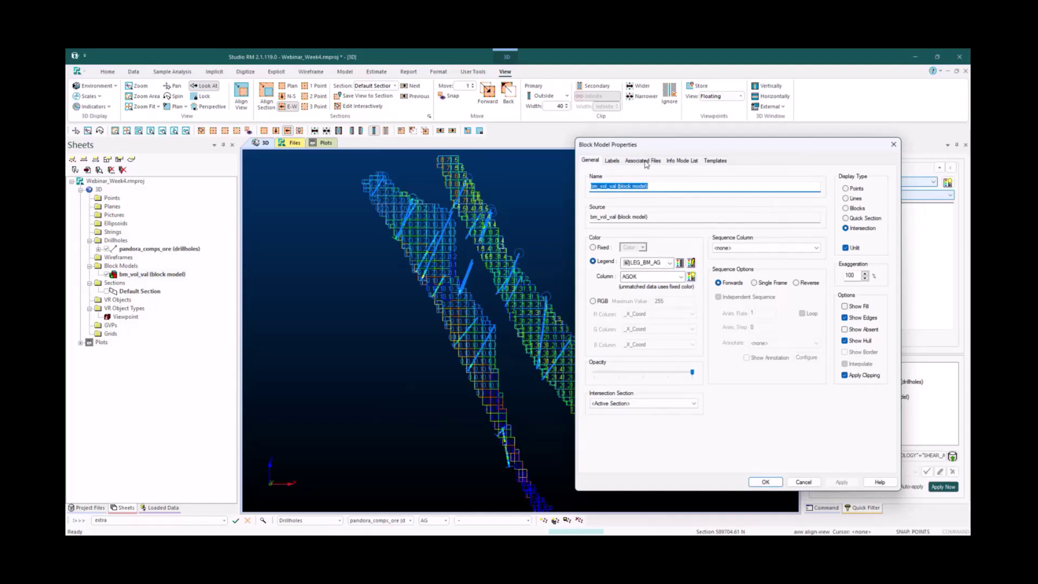
# Turn off the existing CUOK label on the block model and apply the change
pyautogui.click(616, 161)
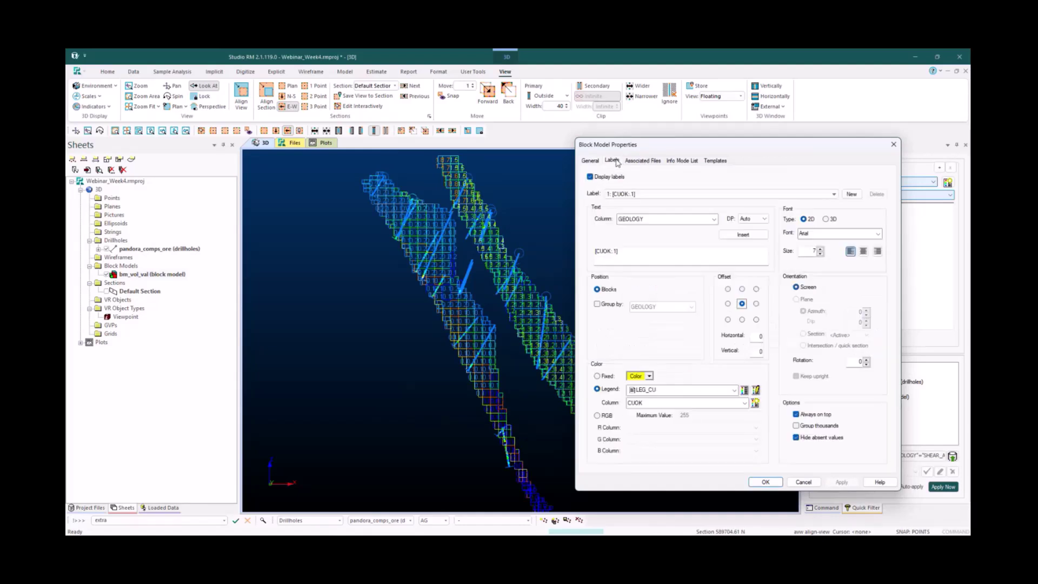
pyautogui.click(796, 196)
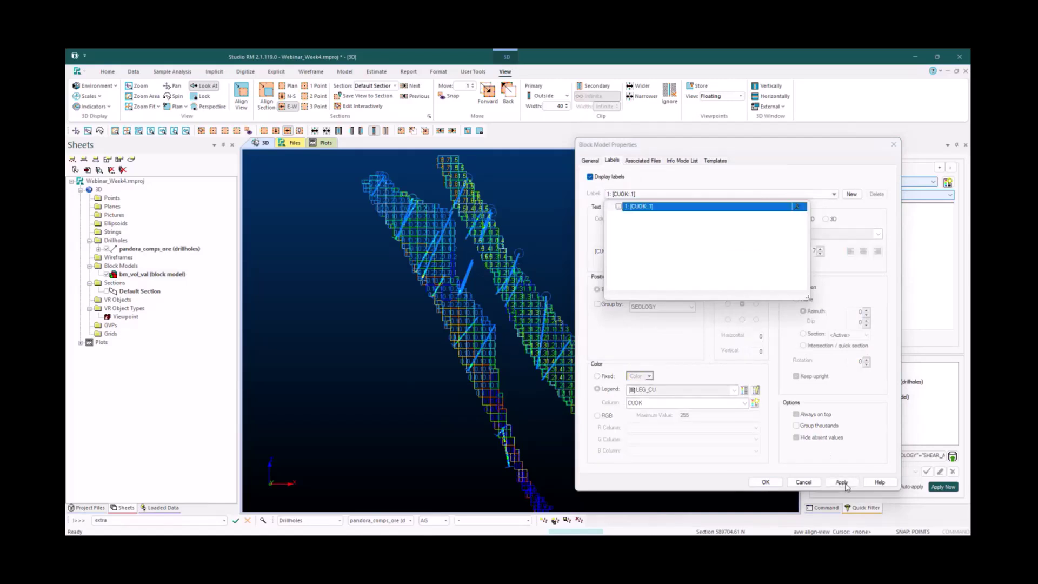
pyautogui.click(846, 486)
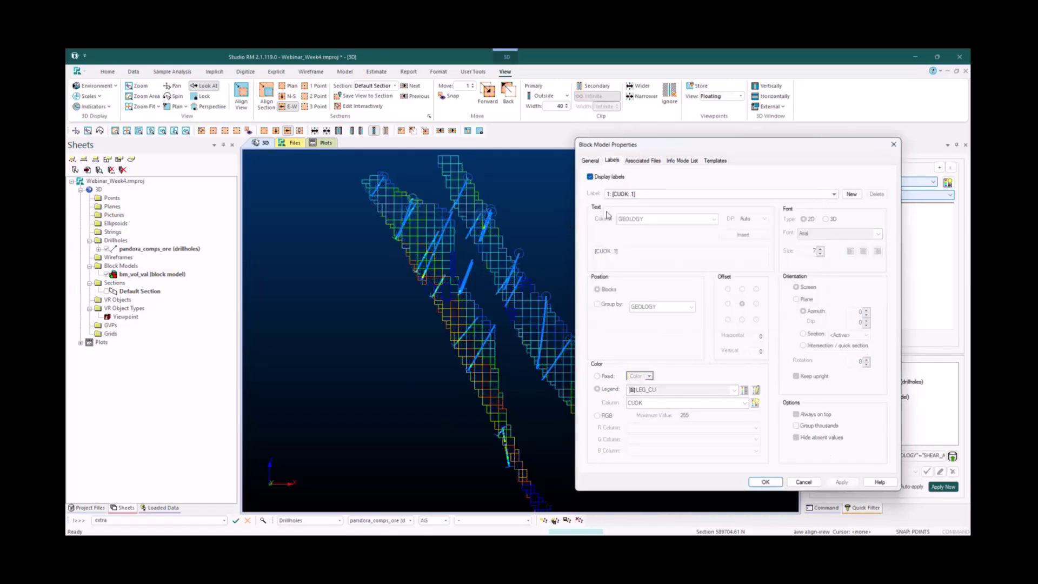
# Add a new block model label showing the AGOK value with 1 decimal place
pyautogui.click(852, 196)
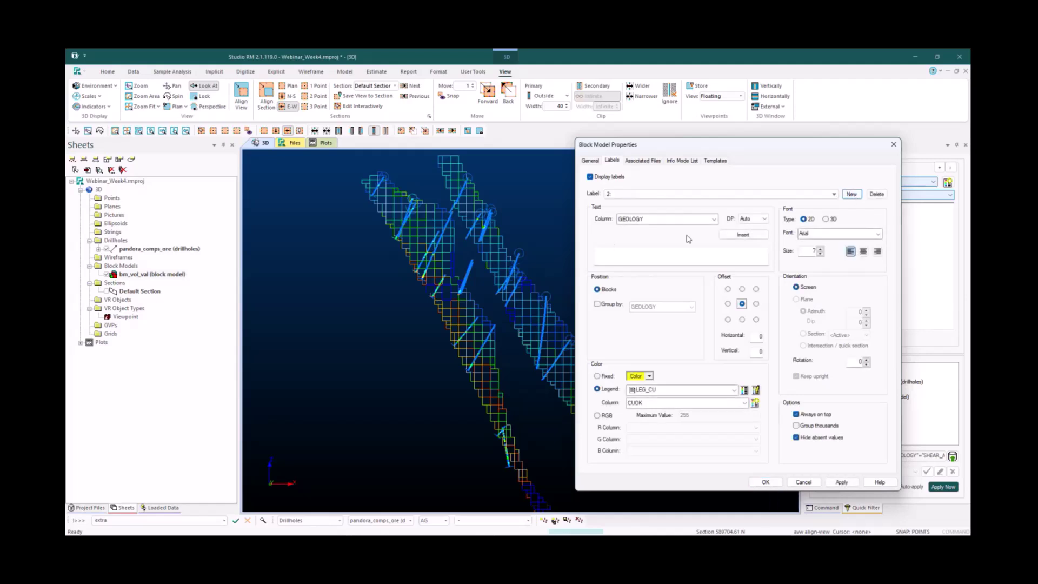
pyautogui.click(715, 219)
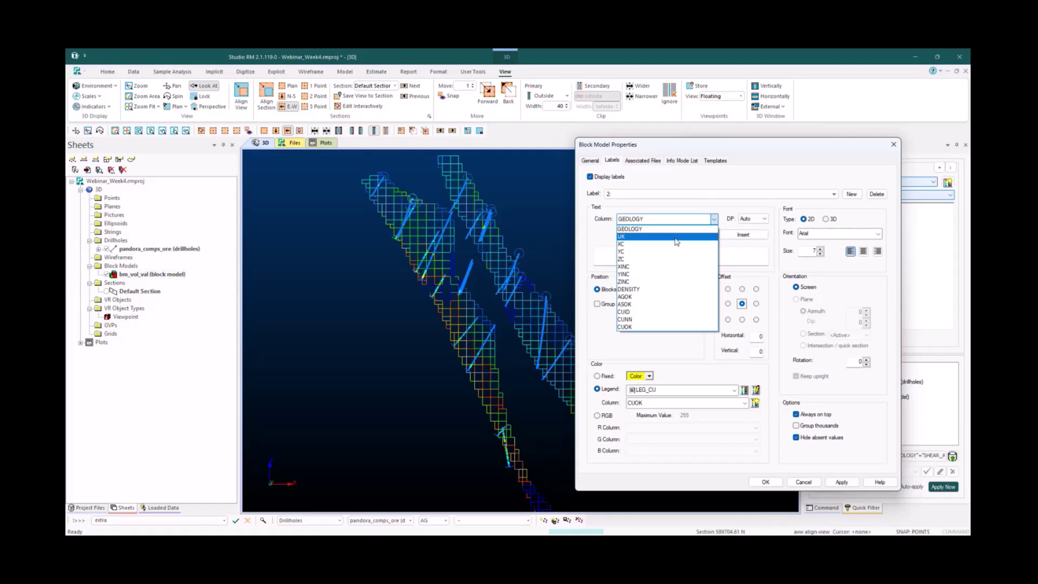
pyautogui.click(628, 297)
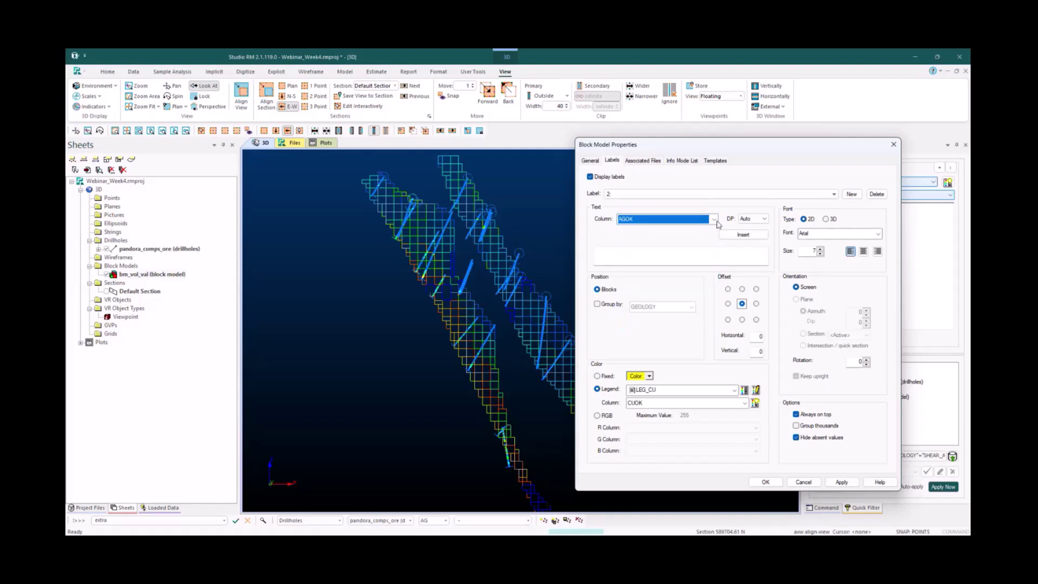
pyautogui.click(760, 218)
pyautogui.click(748, 243)
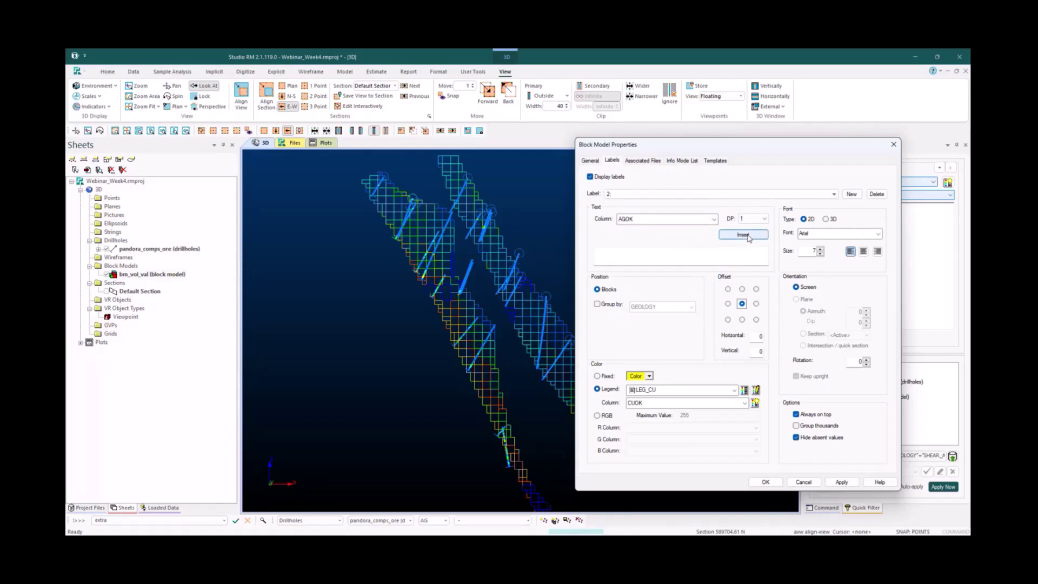
pyautogui.click(744, 235)
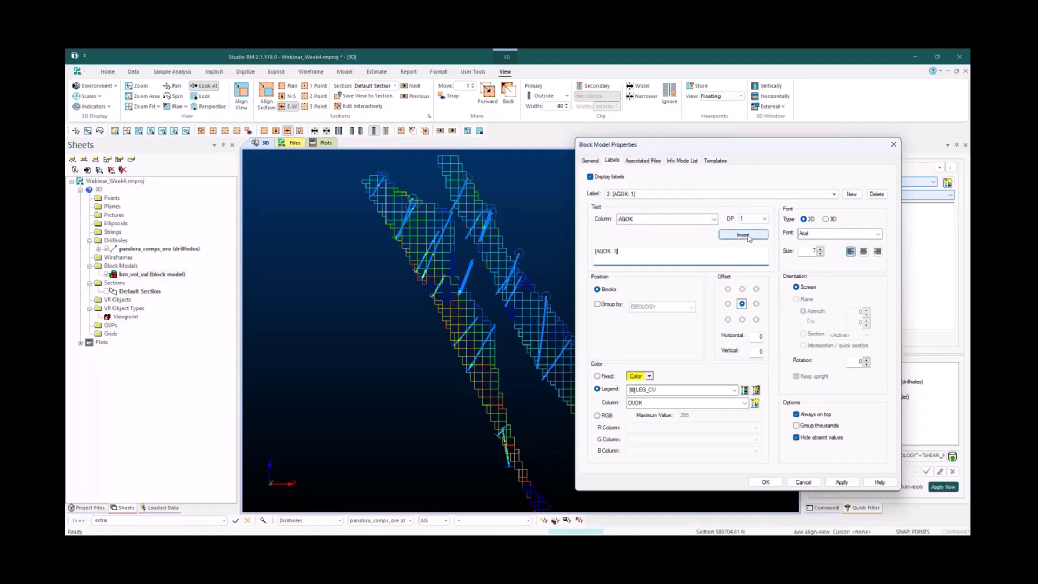
# Colour the AGOK label by the AGOK column using the LEG_BM_AG legend and apply it
pyautogui.click(668, 404)
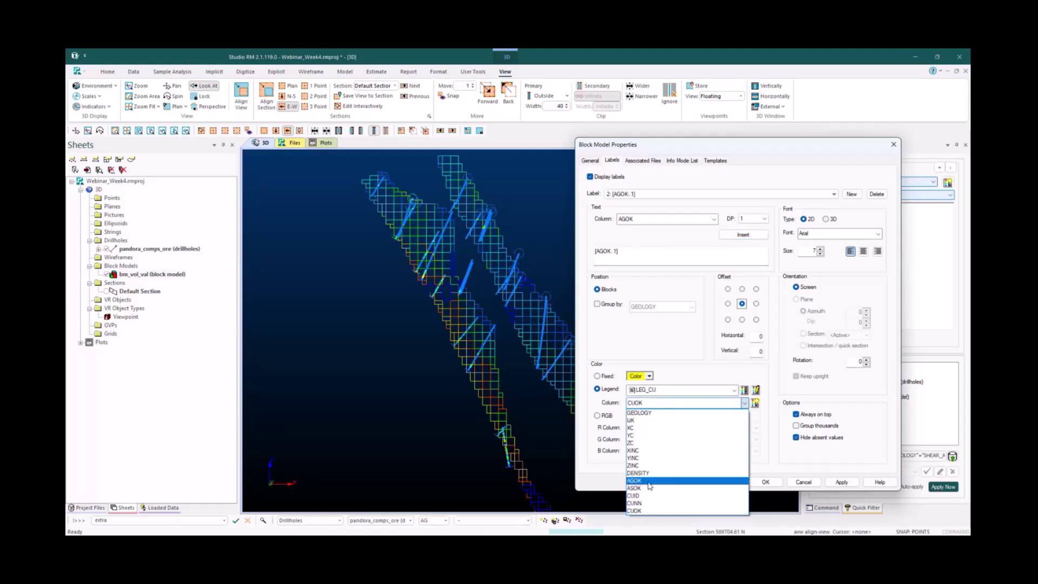
pyautogui.click(650, 486)
pyautogui.click(684, 389)
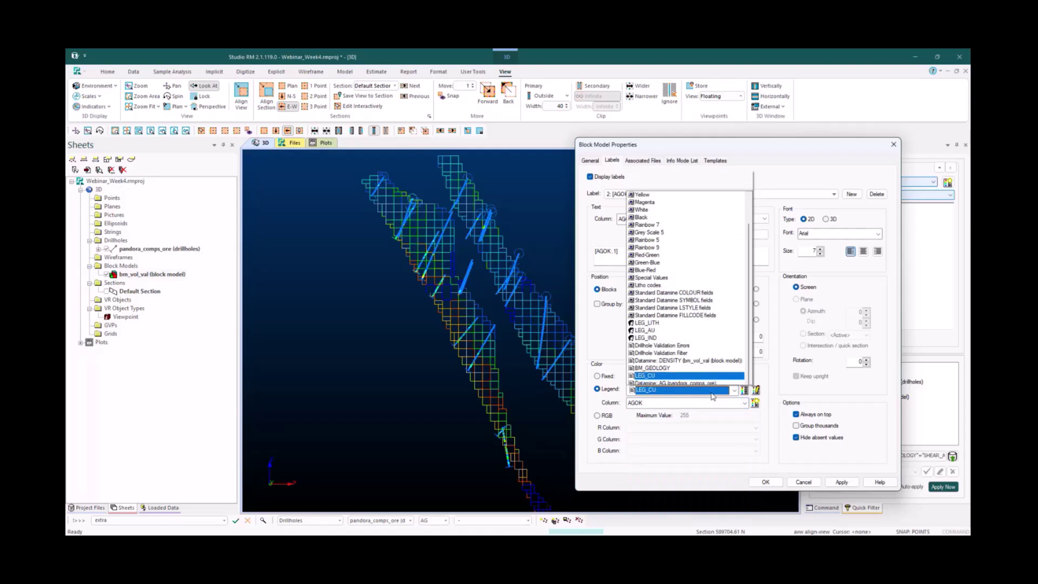
pyautogui.scroll(-2, 687, 379)
pyautogui.click(688, 383)
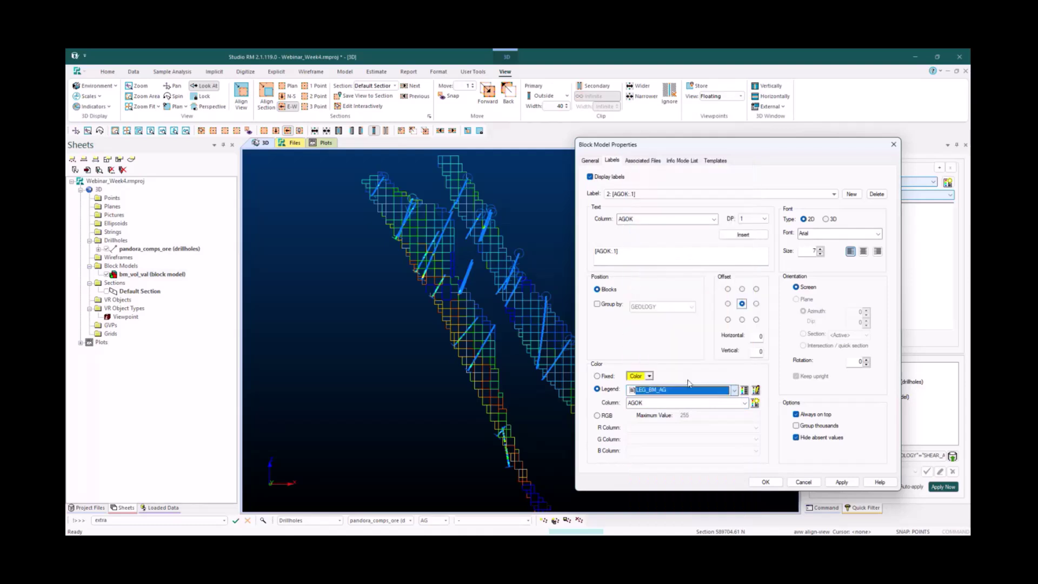
pyautogui.click(841, 481)
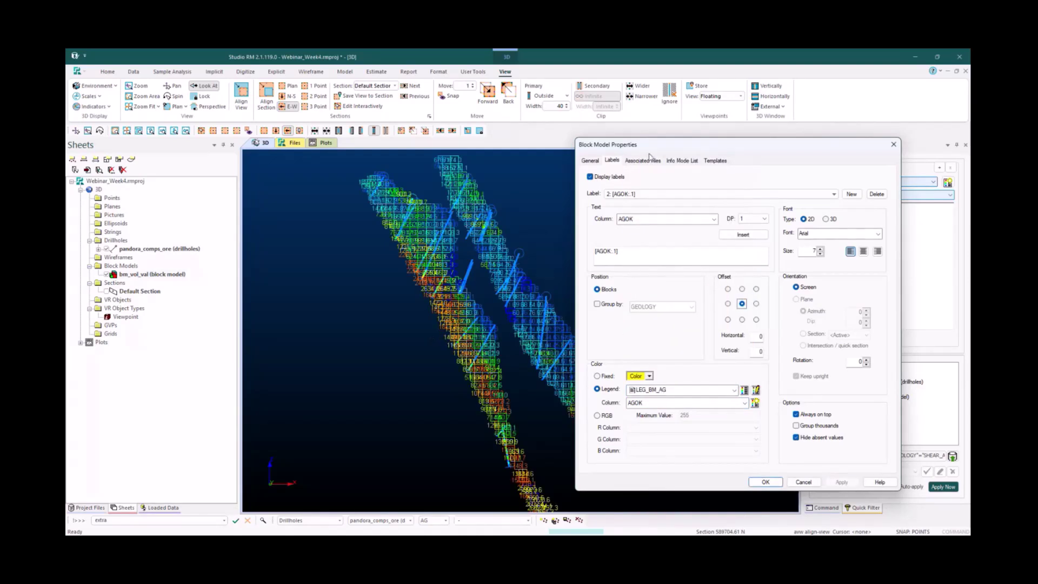
# Add AGOK and ASOK to the block model's Info Mode List, then apply and close the properties
pyautogui.click(649, 160)
pyautogui.click(685, 161)
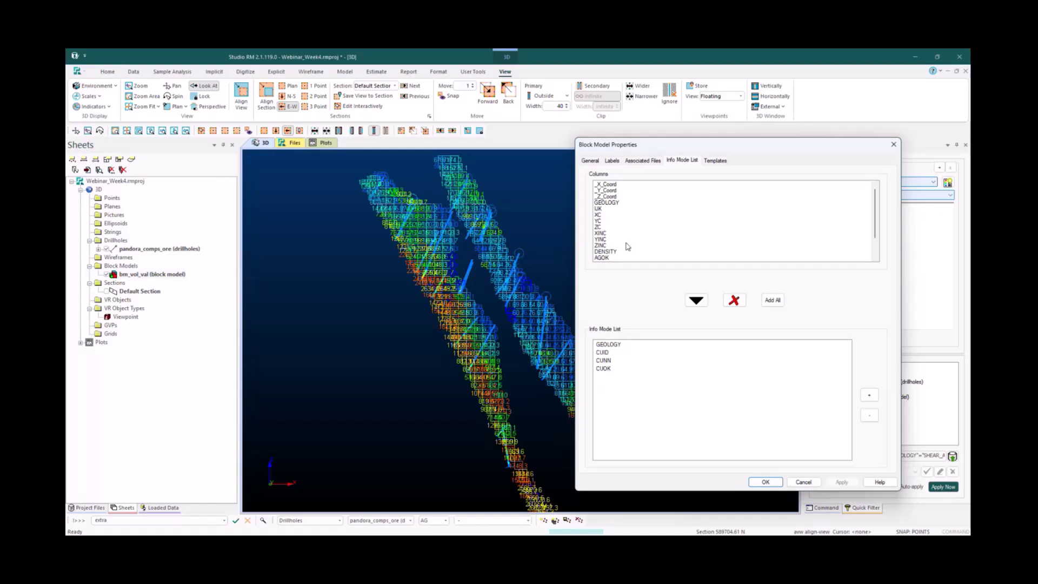
pyautogui.scroll(-1, 625, 242)
pyautogui.moveTo(616, 233); pyautogui.dragTo(614, 240)
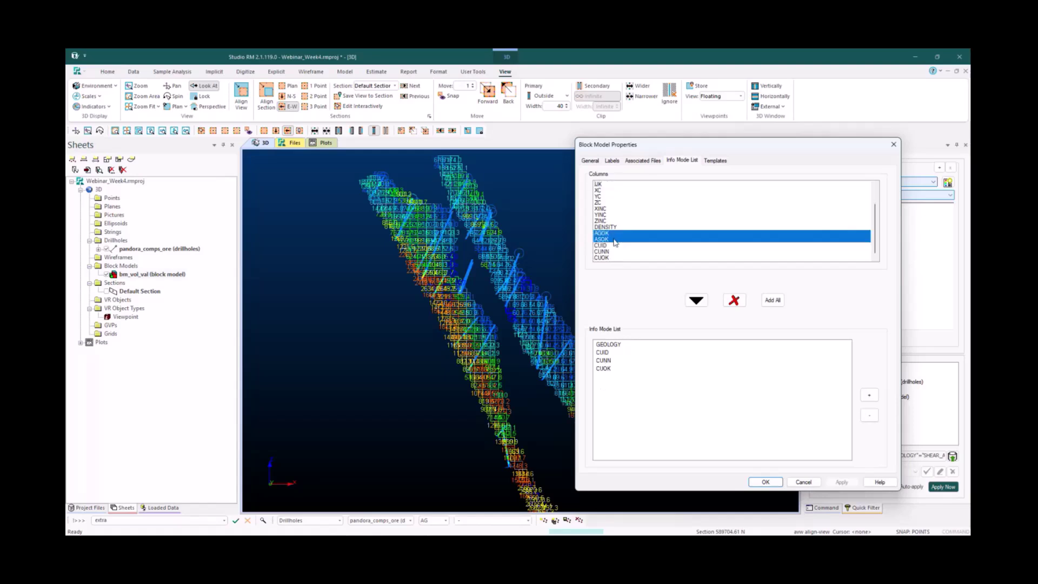
pyautogui.click(695, 301)
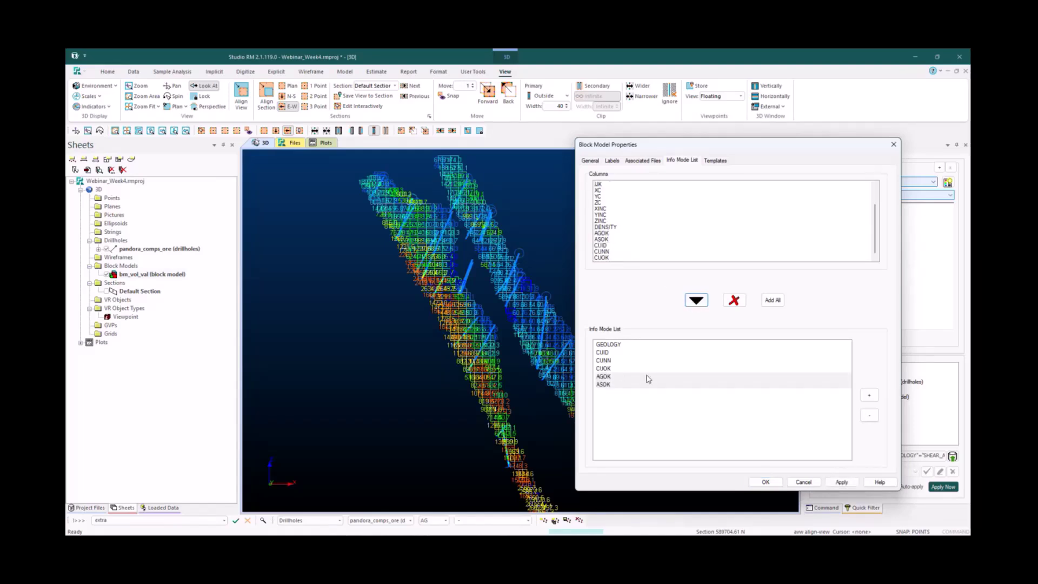
pyautogui.click(841, 481)
pyautogui.click(764, 482)
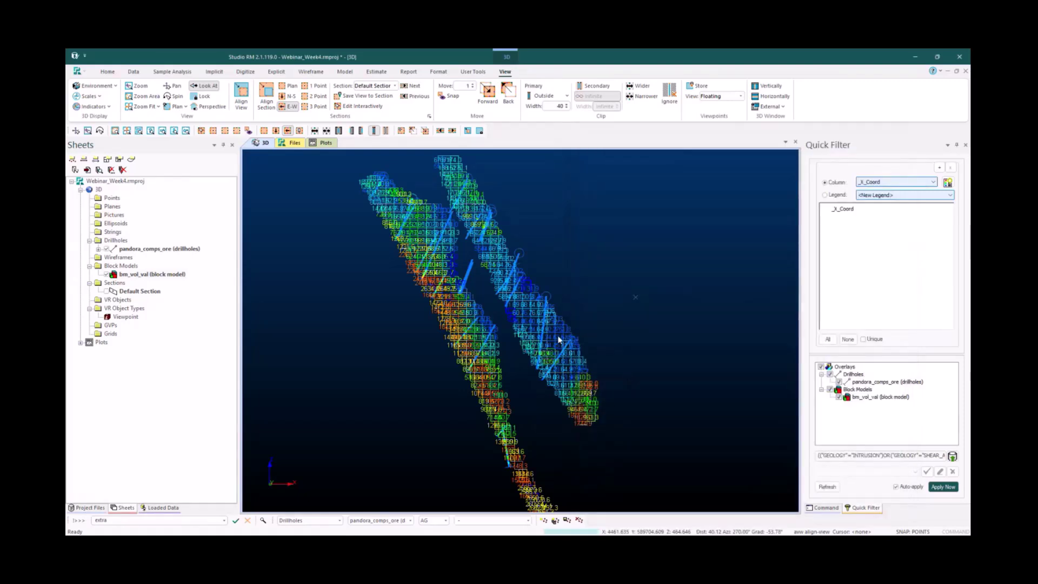
# Query a block in the SHEAR_A part of the model to read its estimated grades
pyautogui.scroll(4, 559, 341)
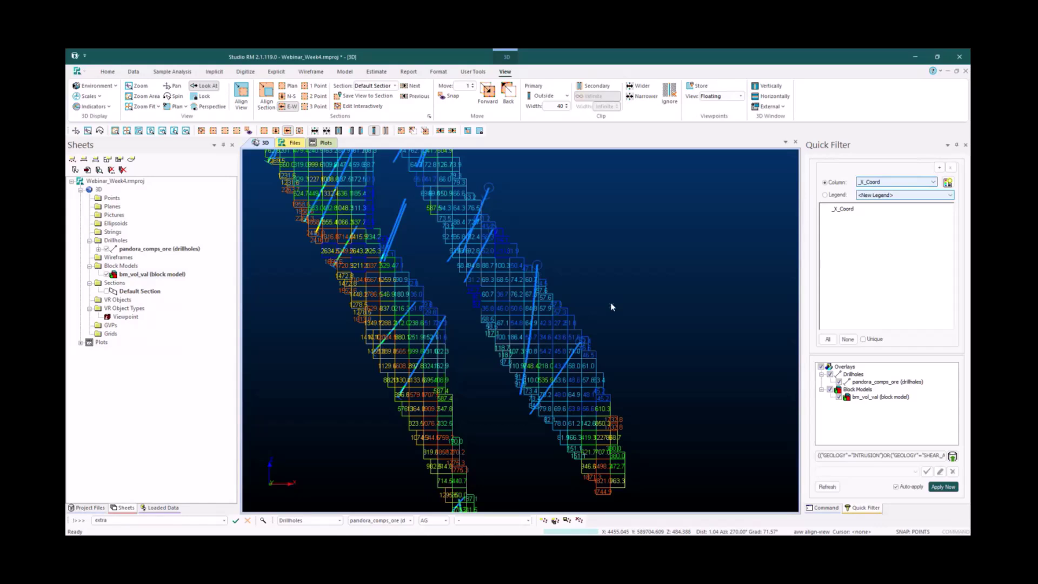
pyautogui.click(611, 305)
pyautogui.click(562, 325)
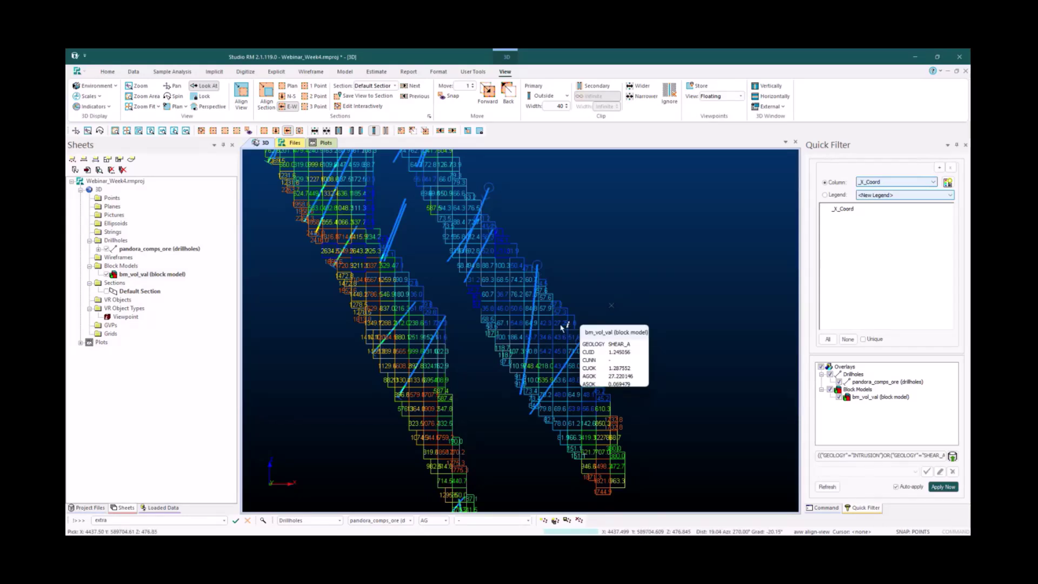
pyautogui.press('Escape')
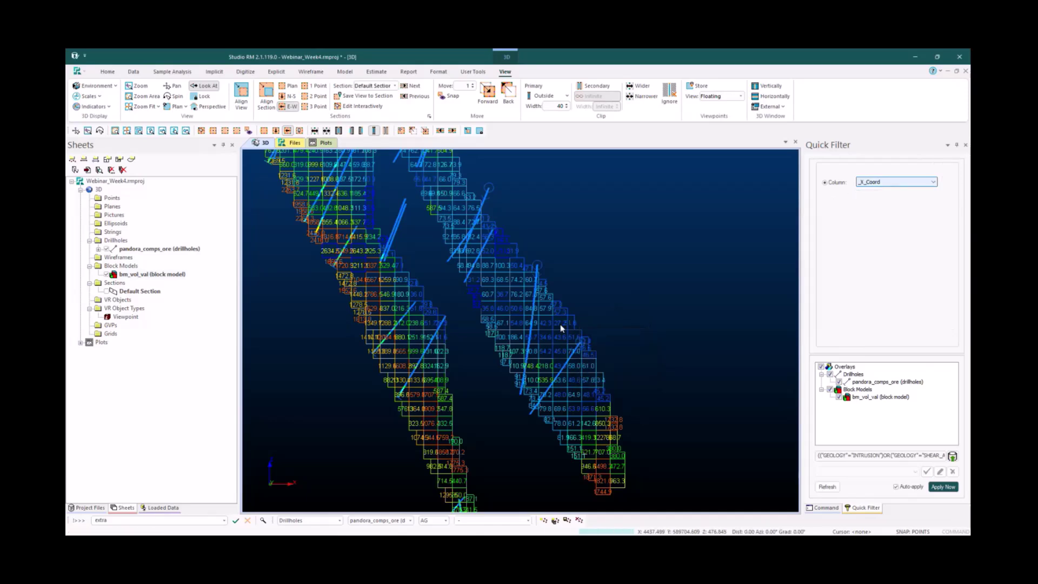
# Create a new block model display template named BM_AGOK in the block model properties
pyautogui.doubleClick(561, 327)
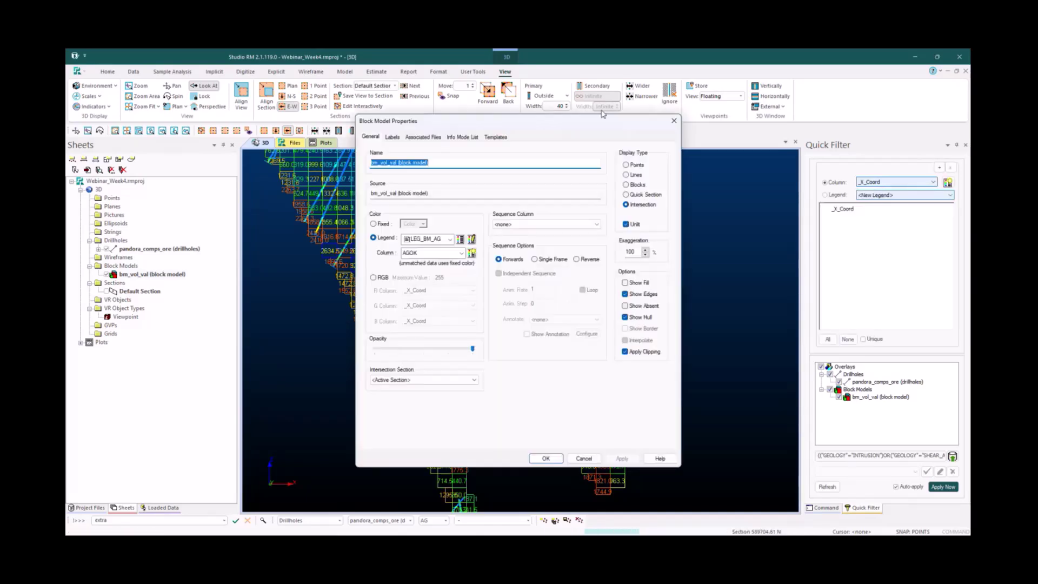
pyautogui.moveTo(581, 122); pyautogui.dragTo(791, 126)
pyautogui.click(705, 142)
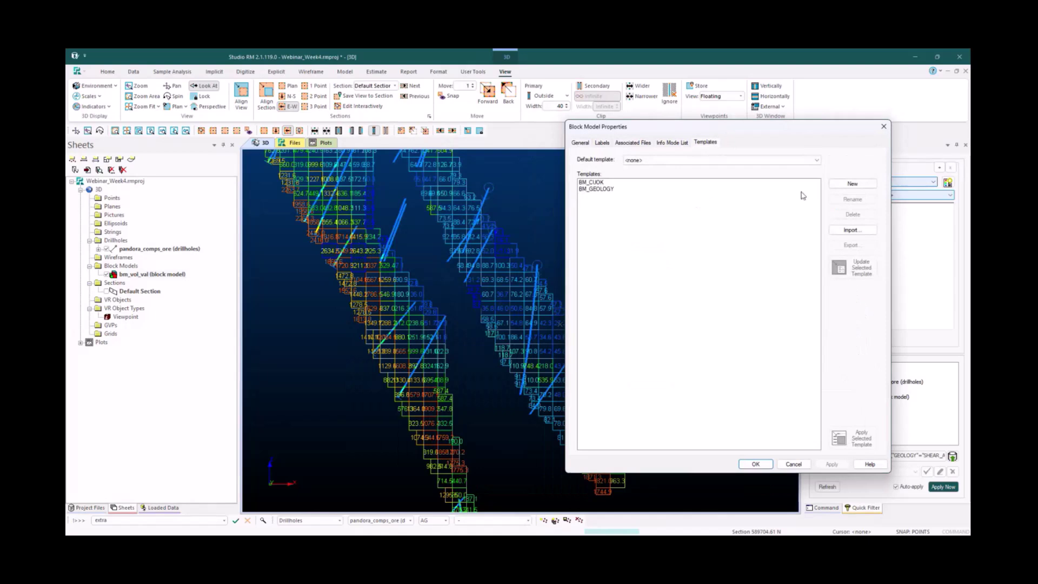
pyautogui.click(855, 184)
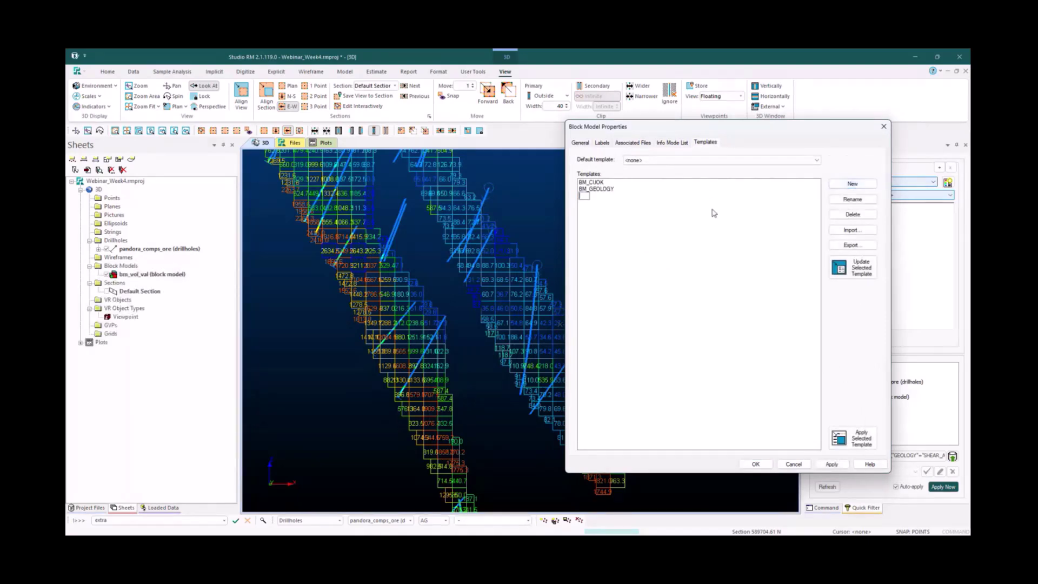
pyautogui.write('BM_')
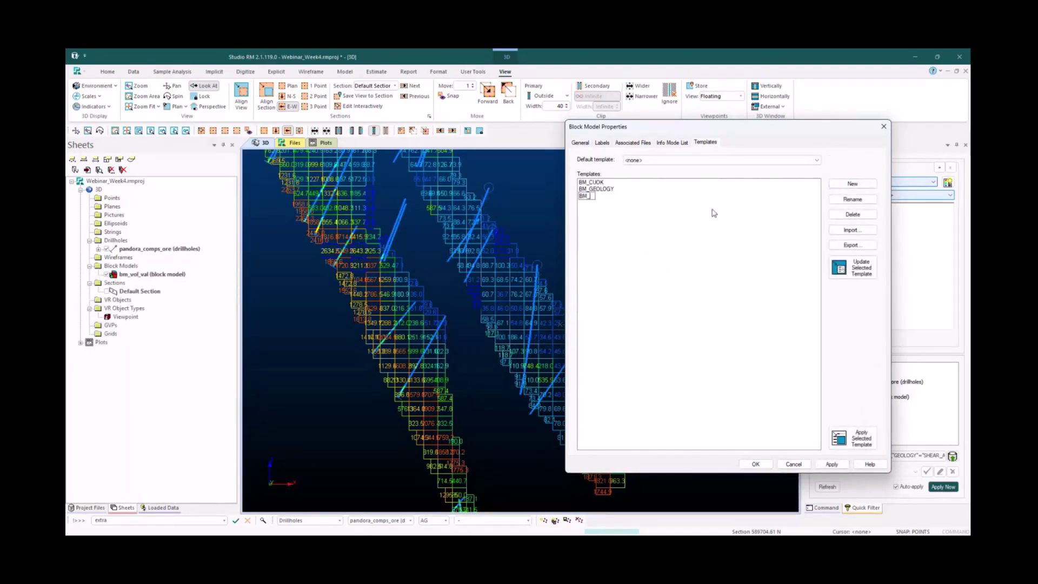
pyautogui.write('AGOK')
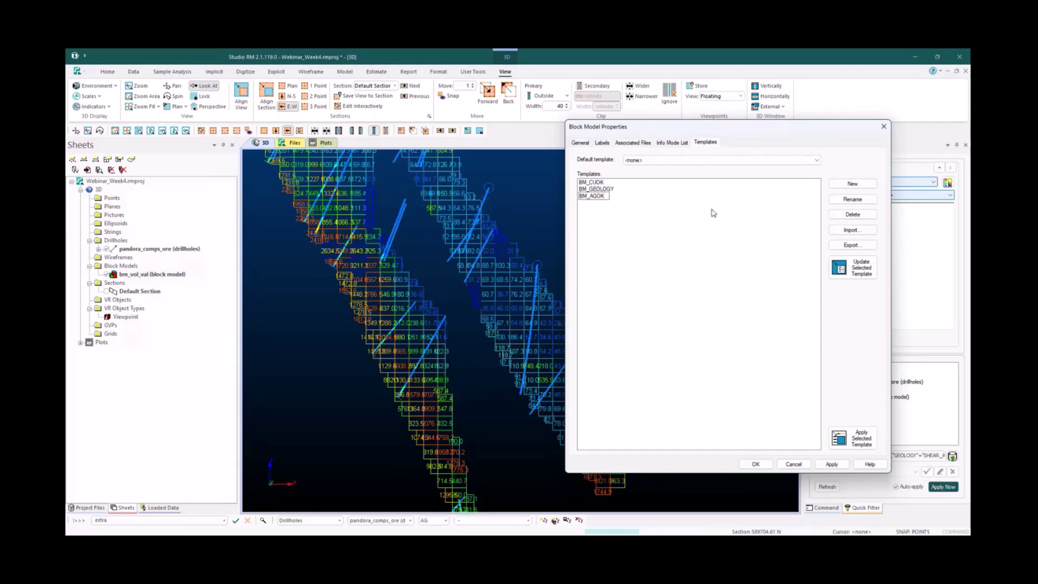
pyautogui.click(688, 250)
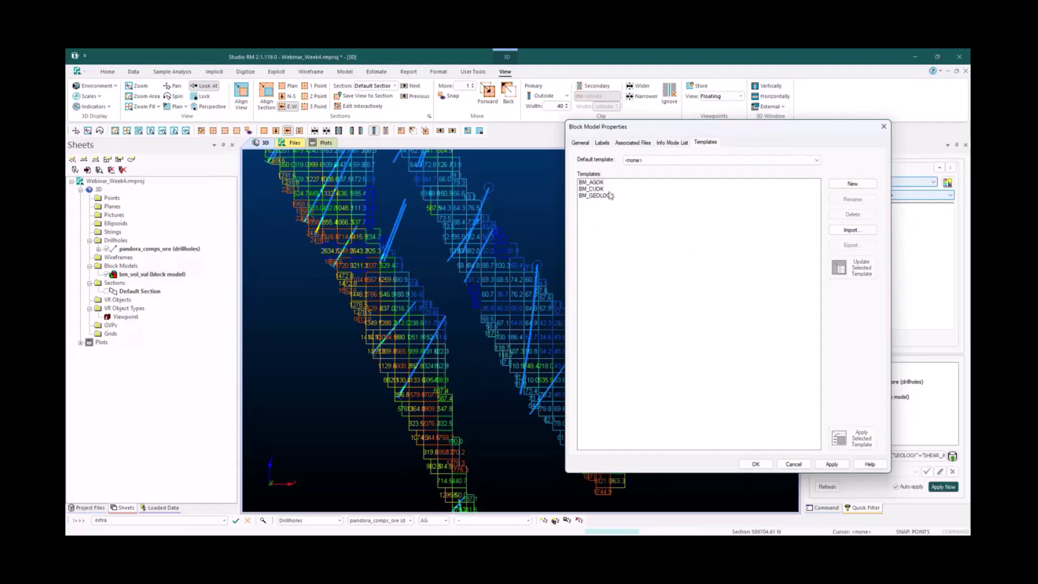
# Update the BM_AGOK template with the current block model display settings and accept the overwrite
pyautogui.click(596, 183)
pyautogui.click(864, 273)
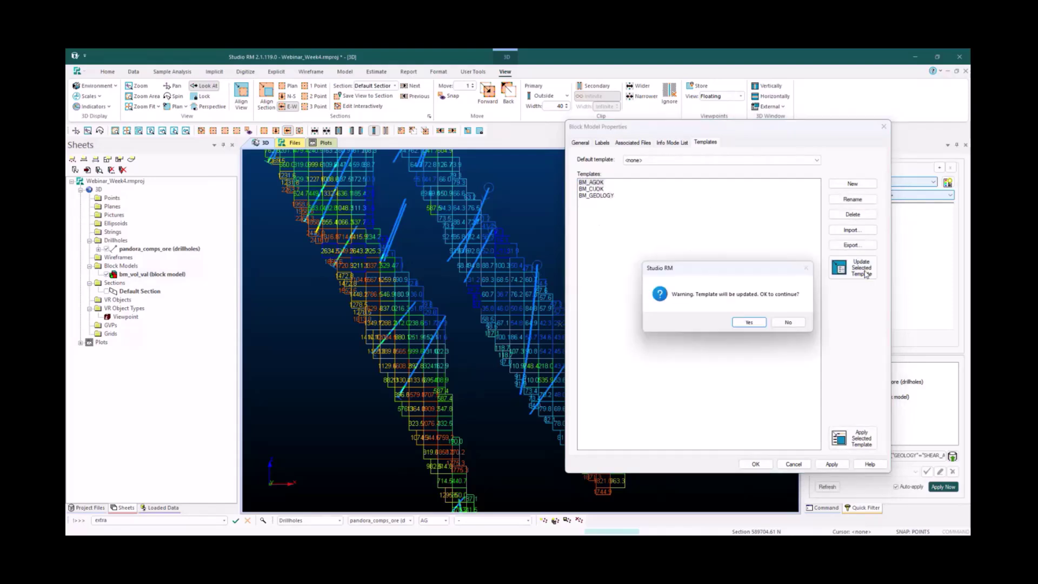
pyautogui.click(751, 321)
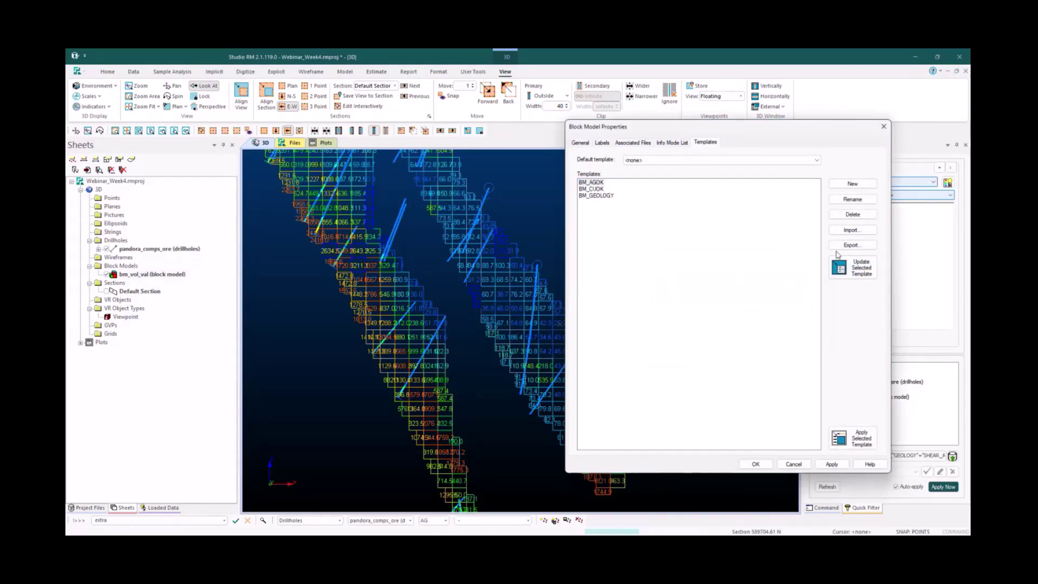
# Export the BM_AGOK template to the file BM_AGOK.3dtpl in the 00_Webinar_Week4 folder and close the properties
pyautogui.click(600, 183)
pyautogui.click(852, 245)
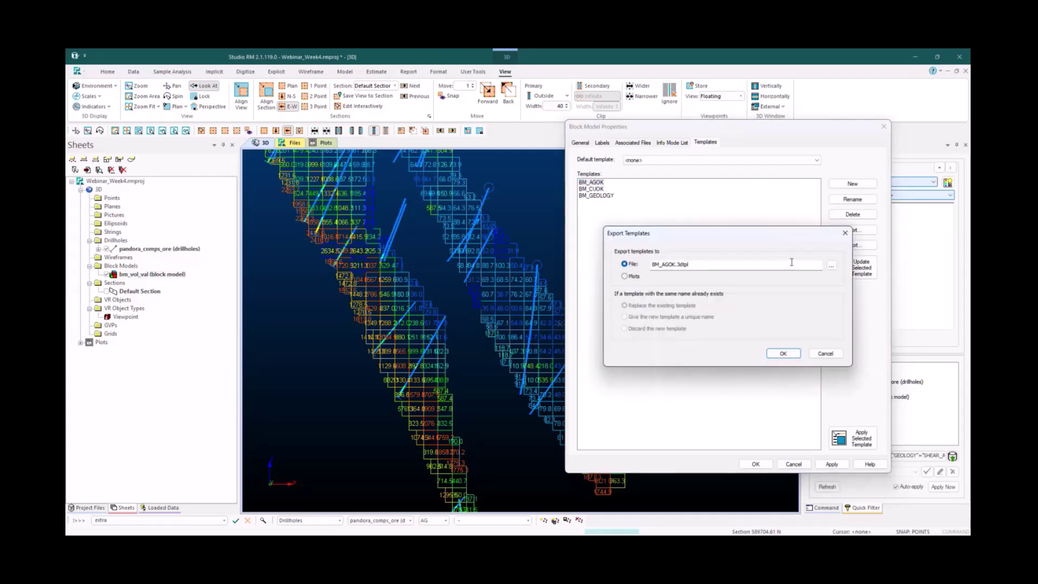
pyautogui.click(831, 264)
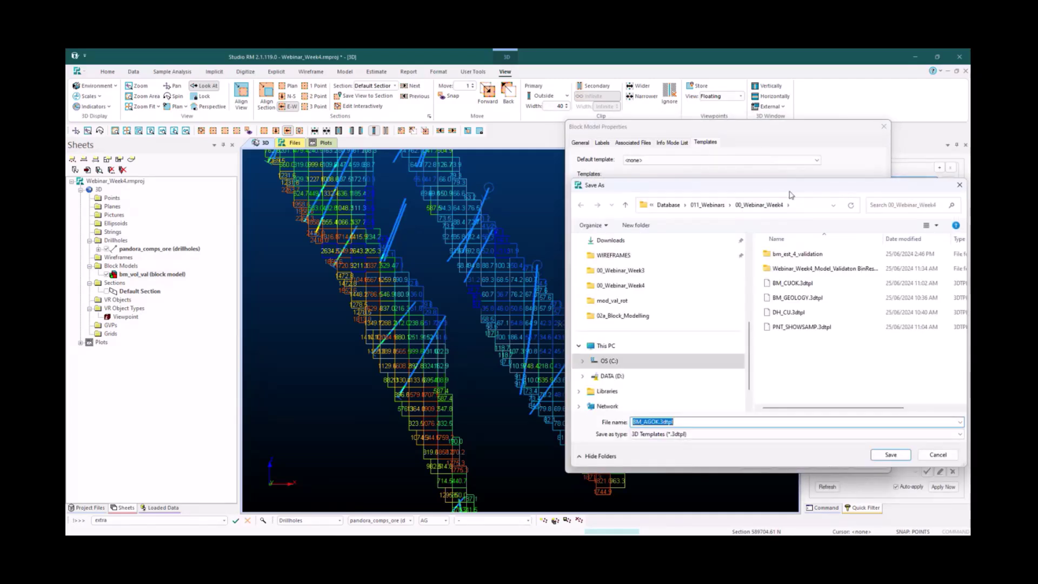
pyautogui.click(897, 457)
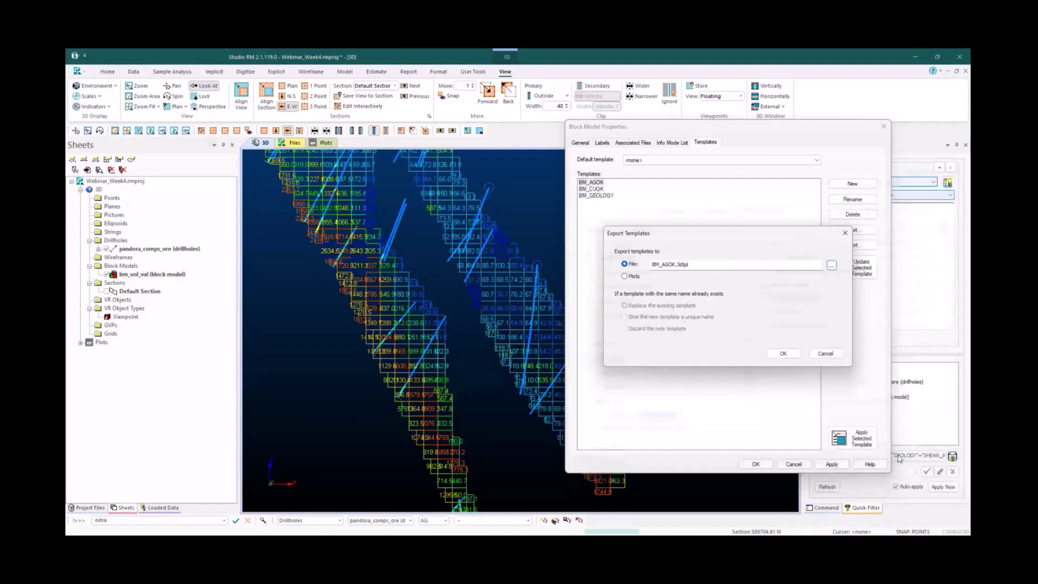
pyautogui.press('Return')
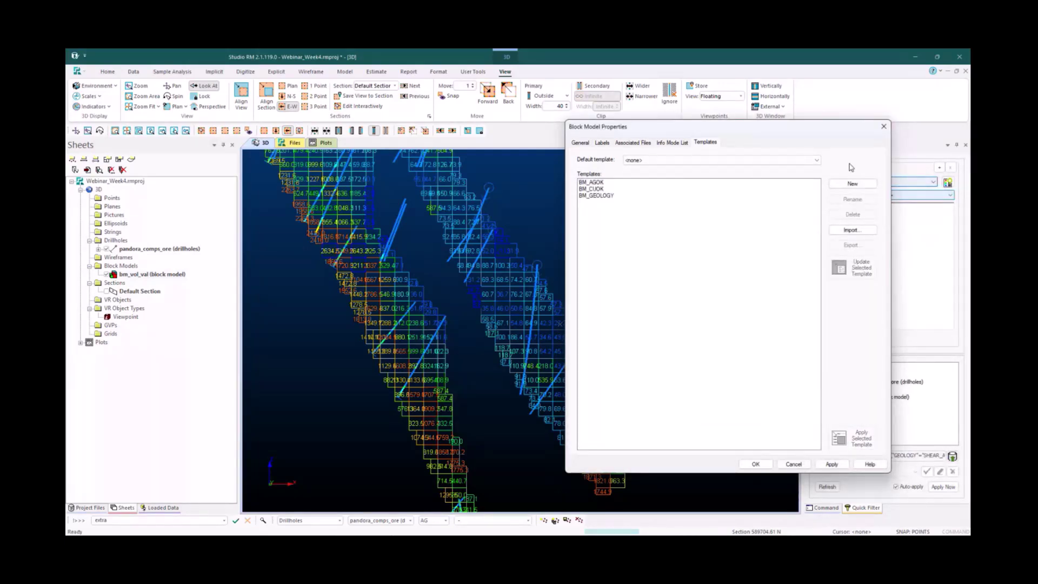
pyautogui.click(883, 126)
# Apply the BM_CUOK template to the bm_vol_val block model
pyautogui.click(146, 274)
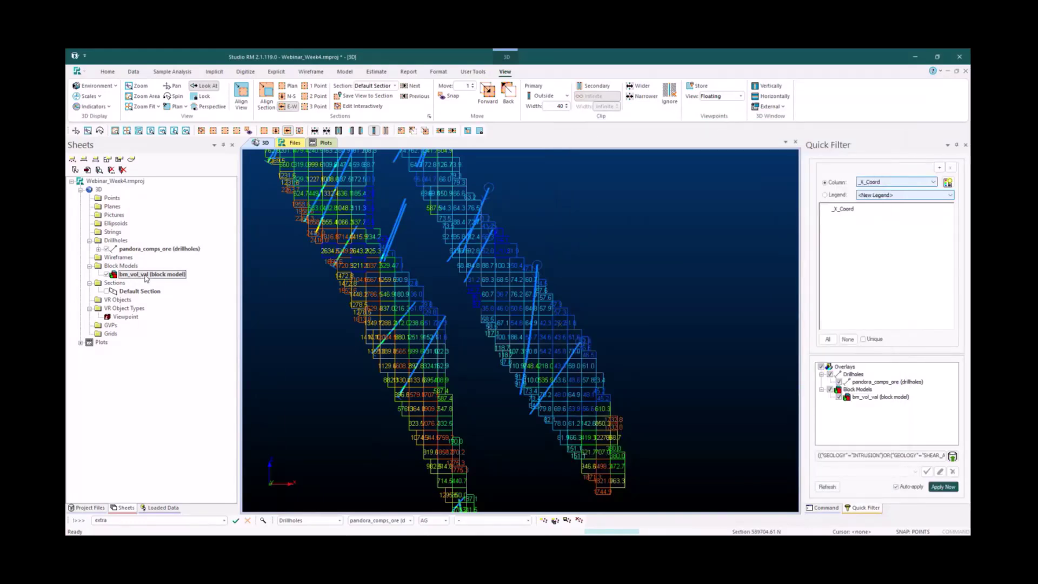
pyautogui.rightClick(146, 277)
pyautogui.moveTo(222, 373)
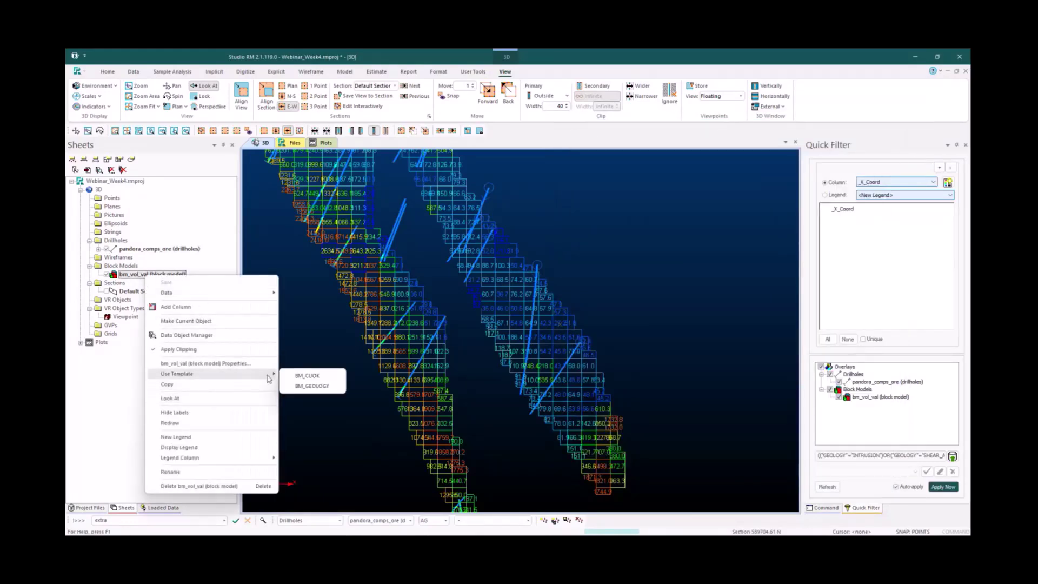
pyautogui.click(307, 376)
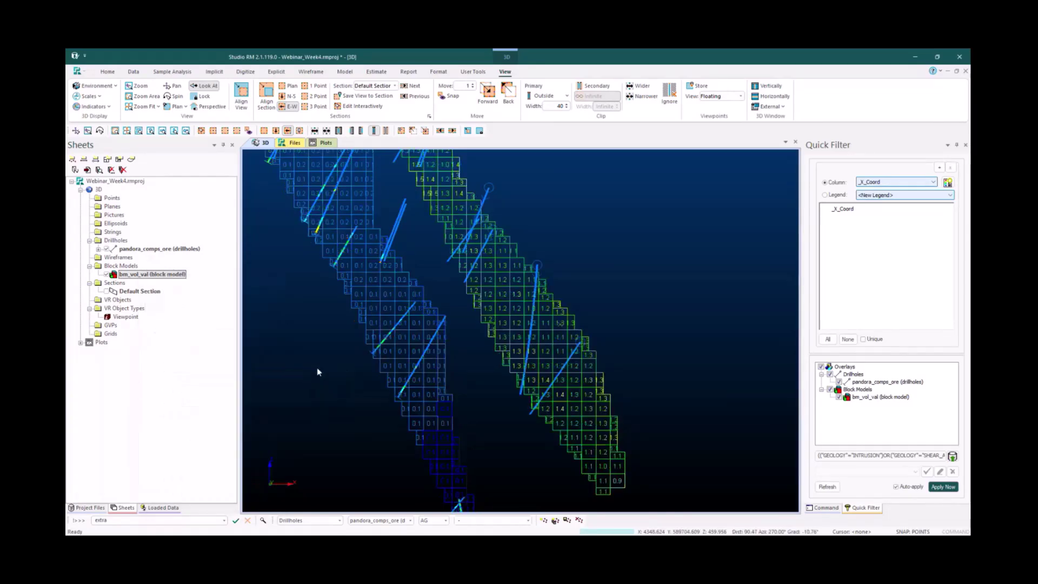
# Apply the DH_CU template to the pandora_comps_ore drillholes
pyautogui.scroll(1, 547, 368)
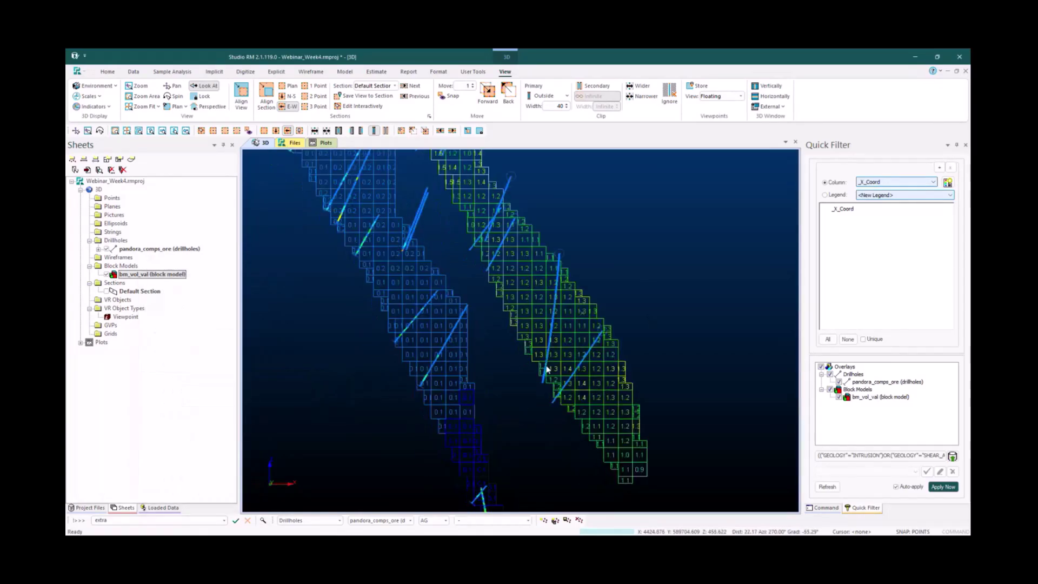
pyautogui.scroll(-2, 552, 367)
pyautogui.scroll(1, 556, 367)
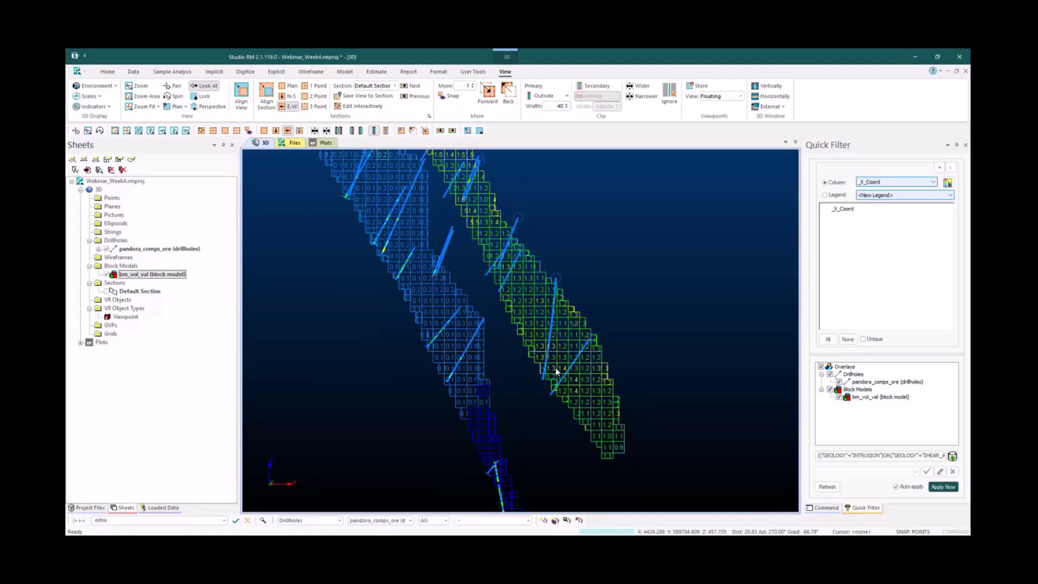
pyautogui.scroll(-1, 503, 387)
pyautogui.scroll(2, 443, 224)
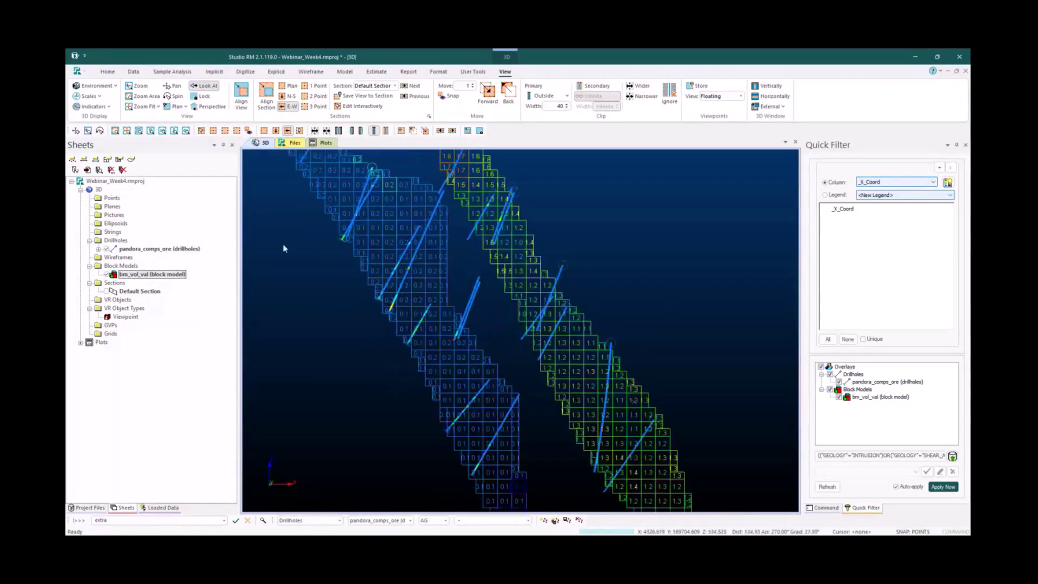
pyautogui.rightClick(184, 249)
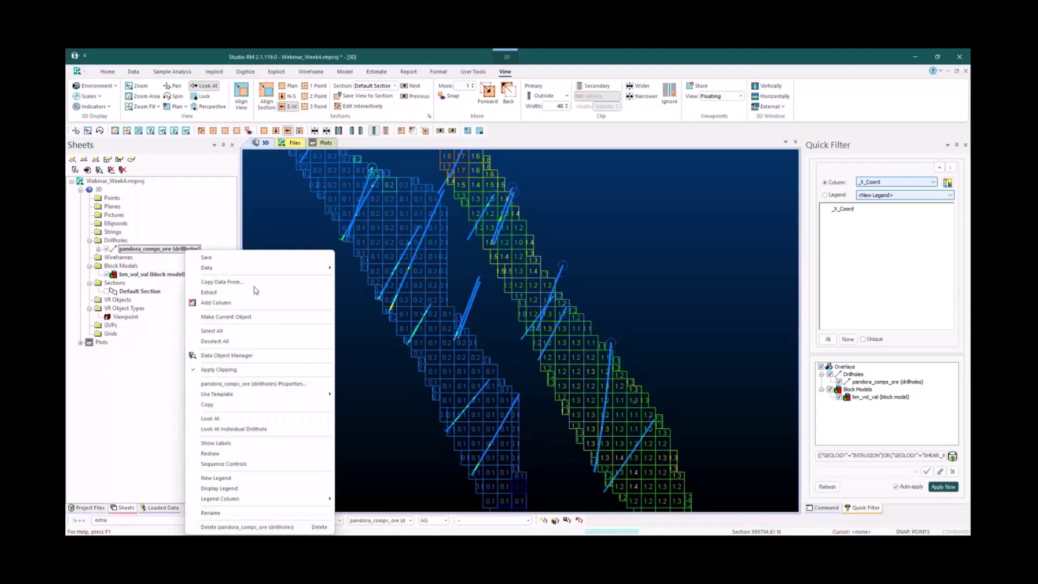
pyautogui.moveTo(232, 394)
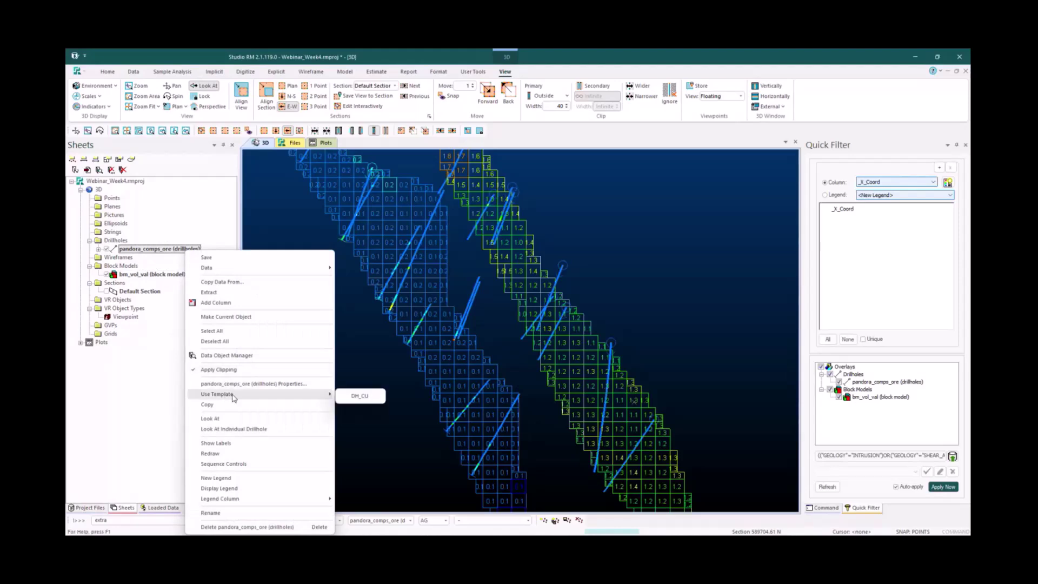
pyautogui.click(360, 396)
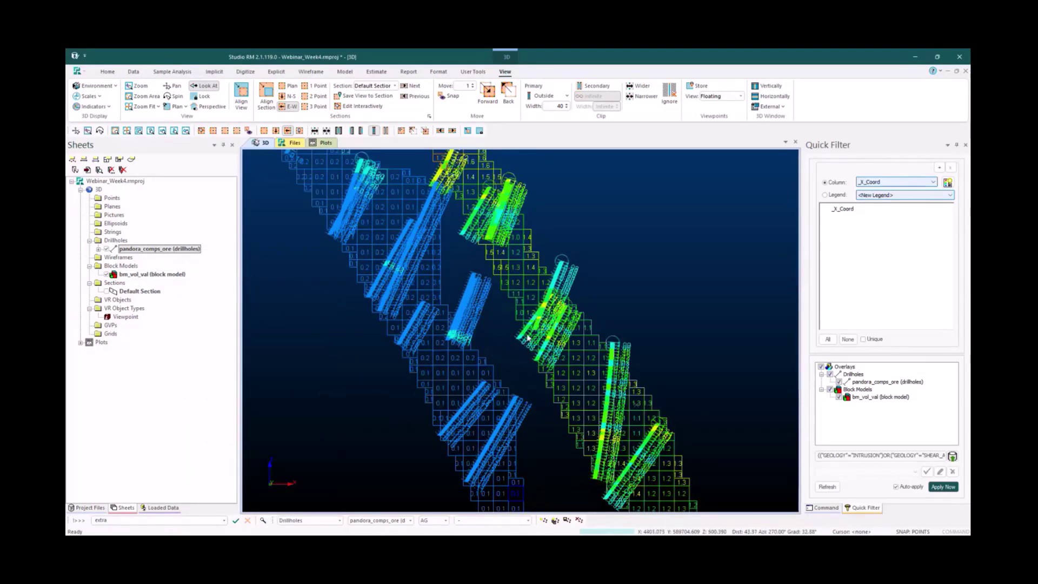
# Move the section plane backward several steps and partway forward again, comparing copper grades in the blocks and drillhole composites
pyautogui.moveTo(505, 278); pyautogui.dragTo(510, 334, button='middle')
pyautogui.scroll(-2, 518, 334)
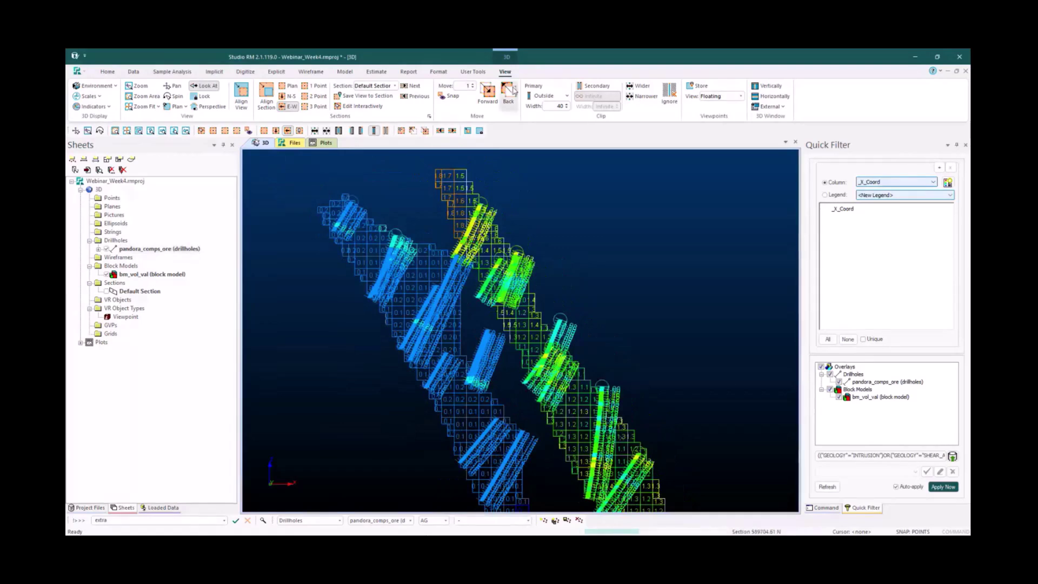
pyautogui.click(512, 92)
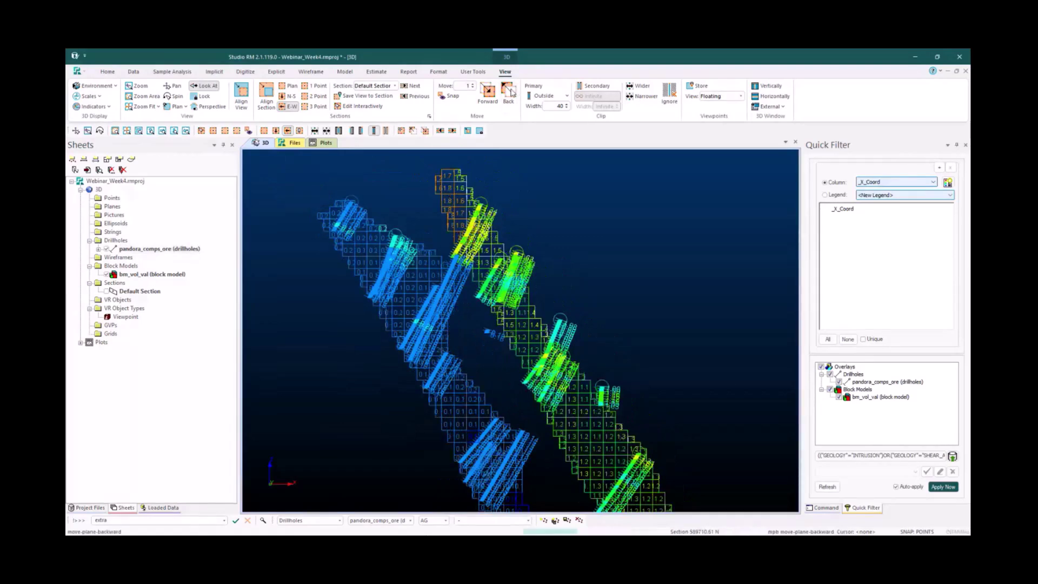
pyautogui.click(512, 93)
pyautogui.click(512, 93)
pyautogui.click(512, 93)
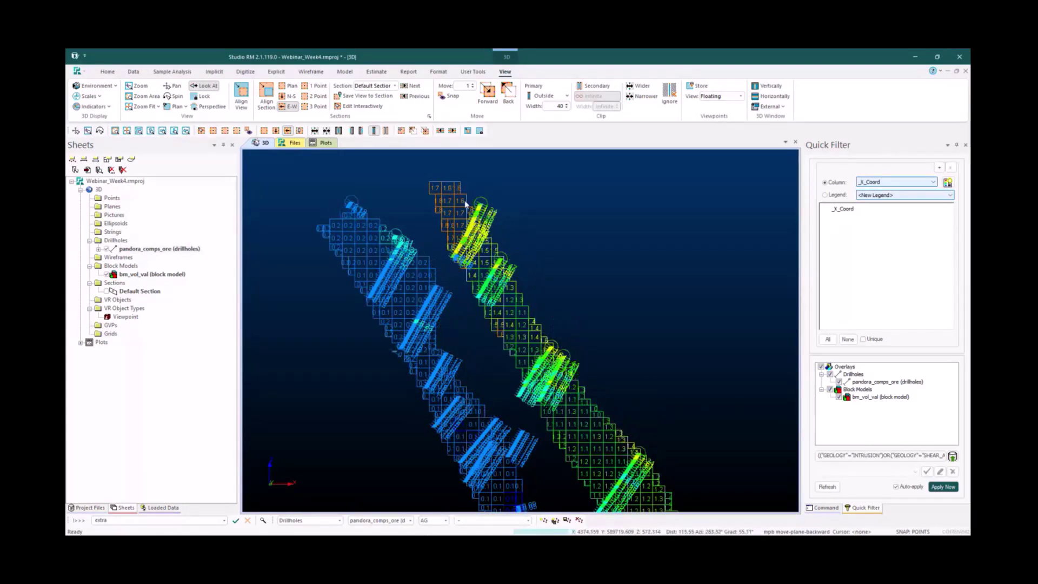
pyautogui.click(514, 97)
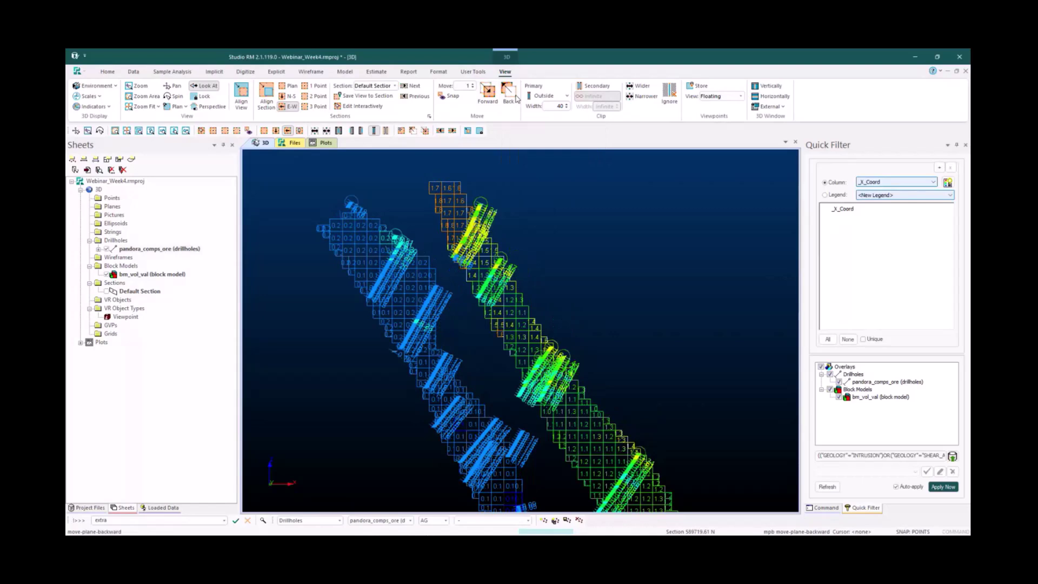
pyautogui.click(513, 96)
pyautogui.click(512, 96)
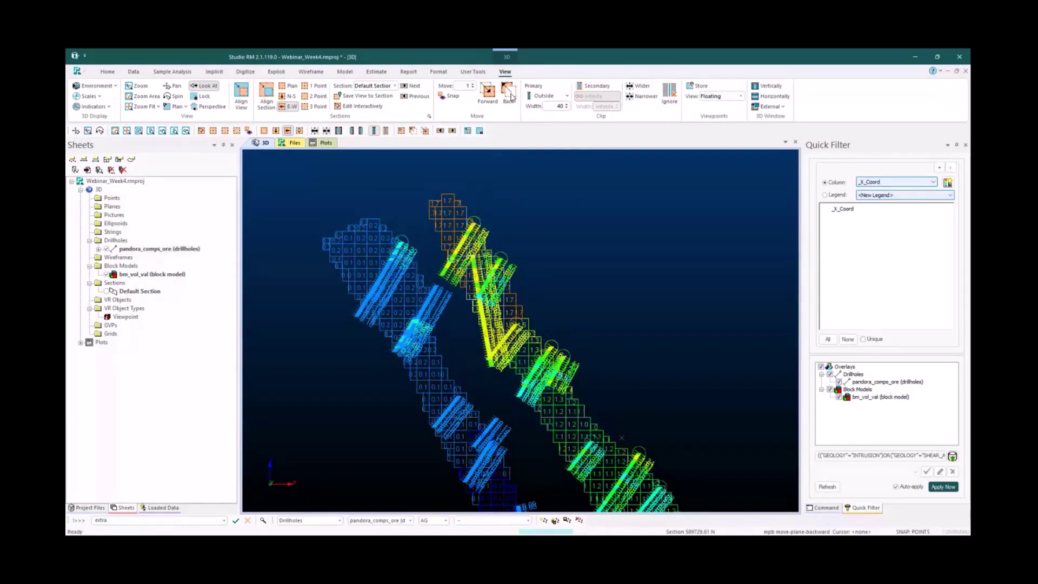
pyautogui.click(512, 97)
pyautogui.click(512, 96)
pyautogui.click(496, 95)
pyautogui.click(494, 92)
pyautogui.click(494, 92)
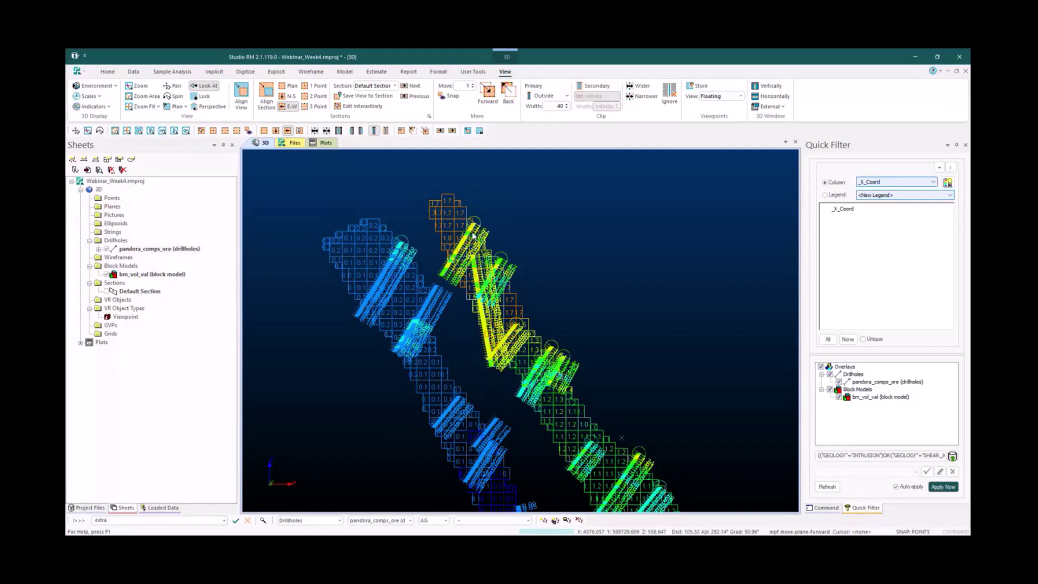
# Examine the clipped section up close and from an oblique angle to compare the composites with surrounding blocks
pyautogui.scroll(3, 573, 419)
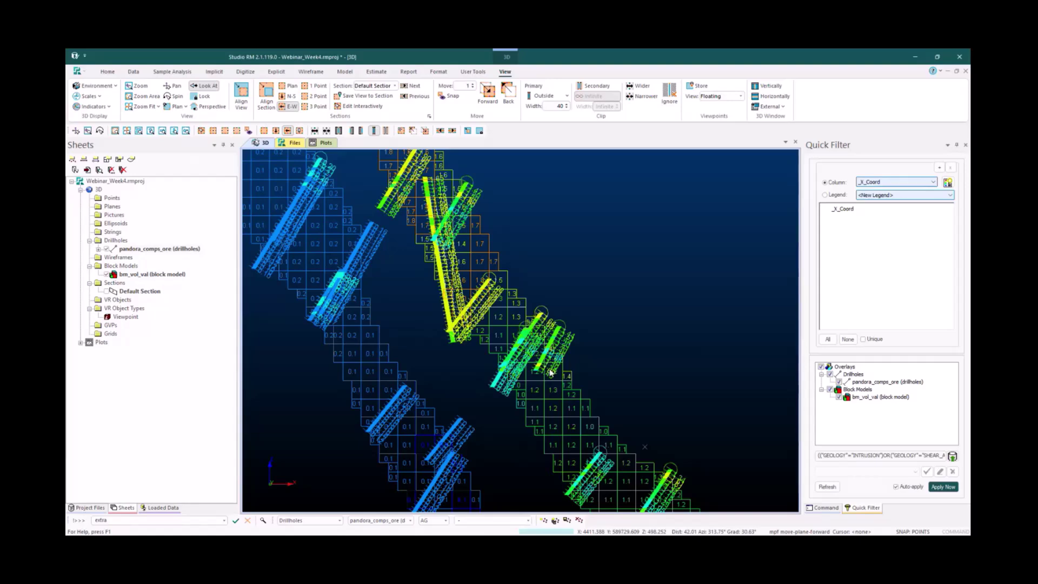
pyautogui.moveTo(550, 372); pyautogui.dragTo(559, 360)
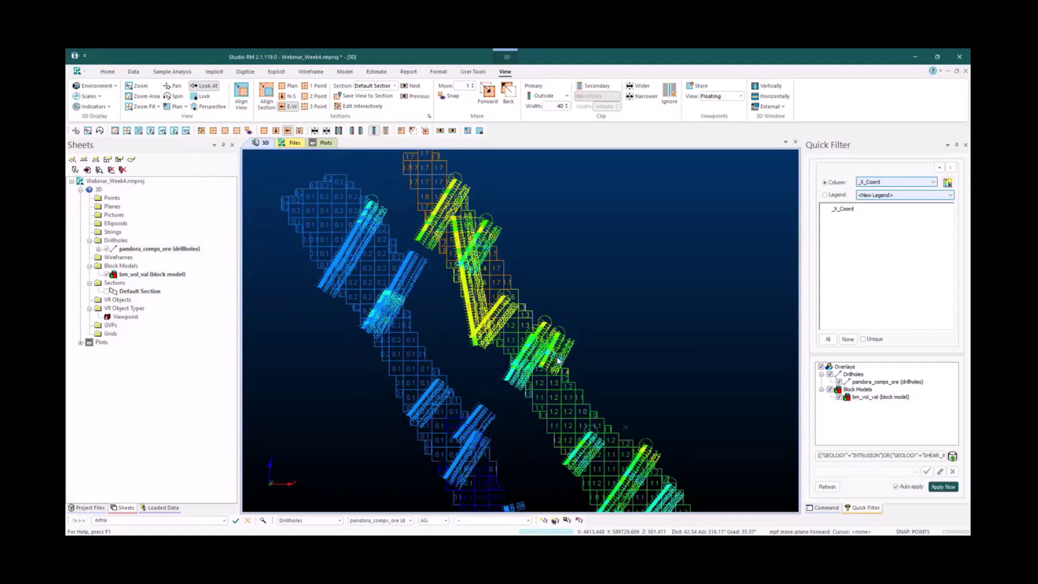
pyautogui.moveTo(558, 360); pyautogui.dragTo(562, 432, button='right')
pyautogui.moveTo(489, 323); pyautogui.dragTo(552, 289)
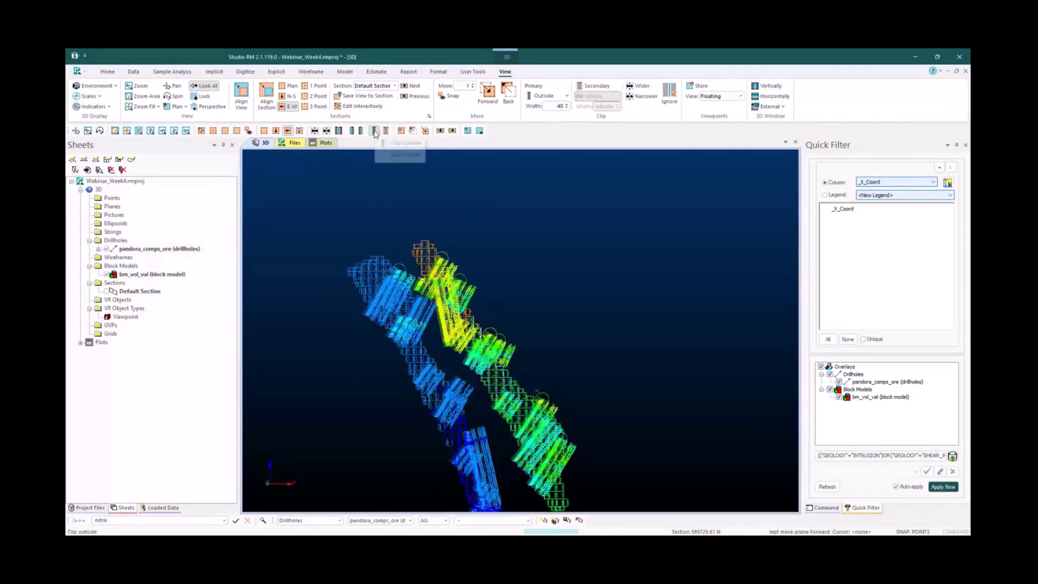
pyautogui.moveTo(535, 331); pyautogui.dragTo(493, 306)
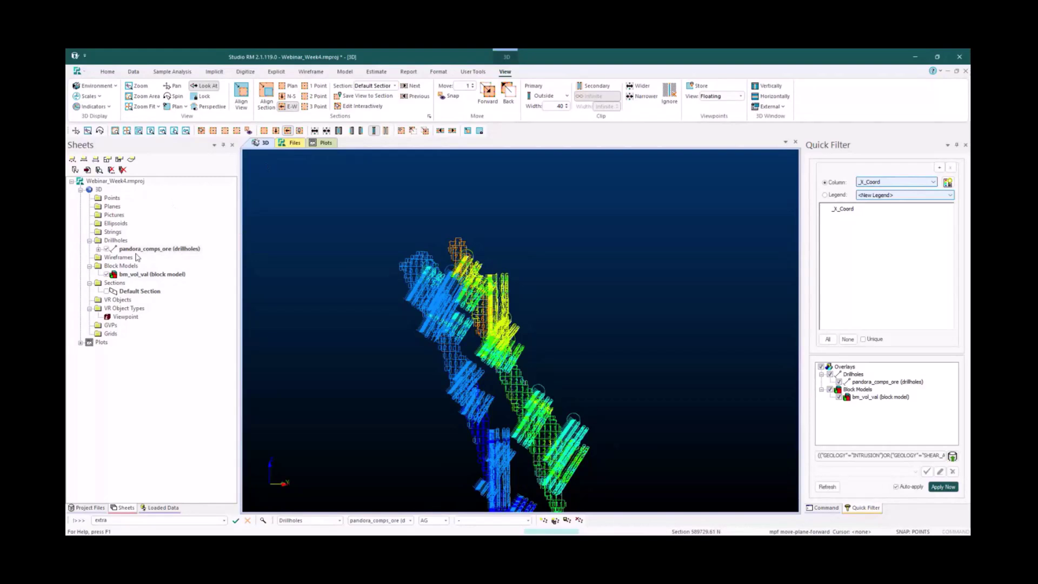
# Load the pandora_wf_all_tr wireframe into the 3D view with the block model and drillhole composites
pyautogui.click(92, 507)
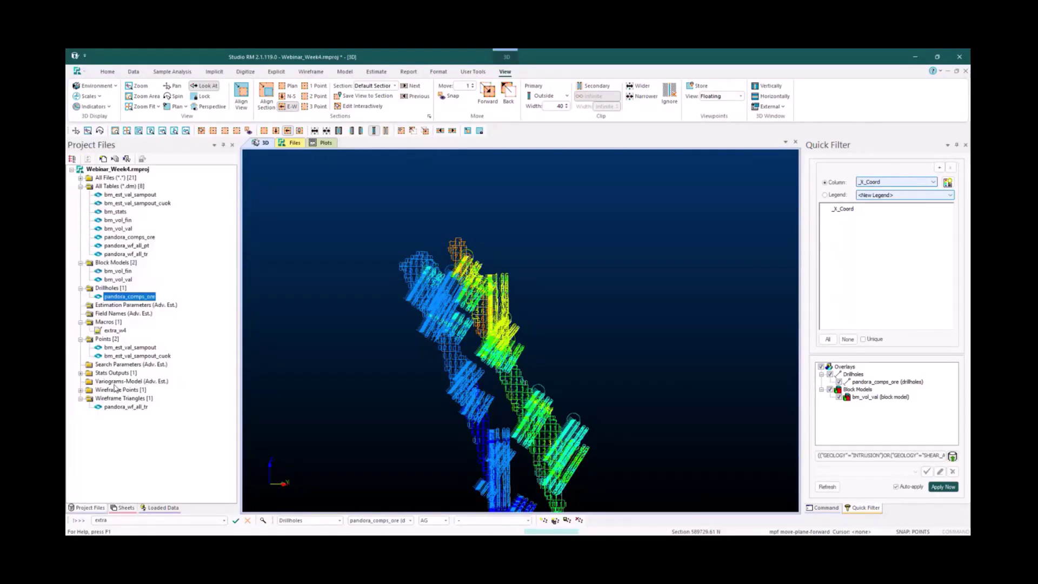
pyautogui.moveTo(127, 407); pyautogui.dragTo(456, 402)
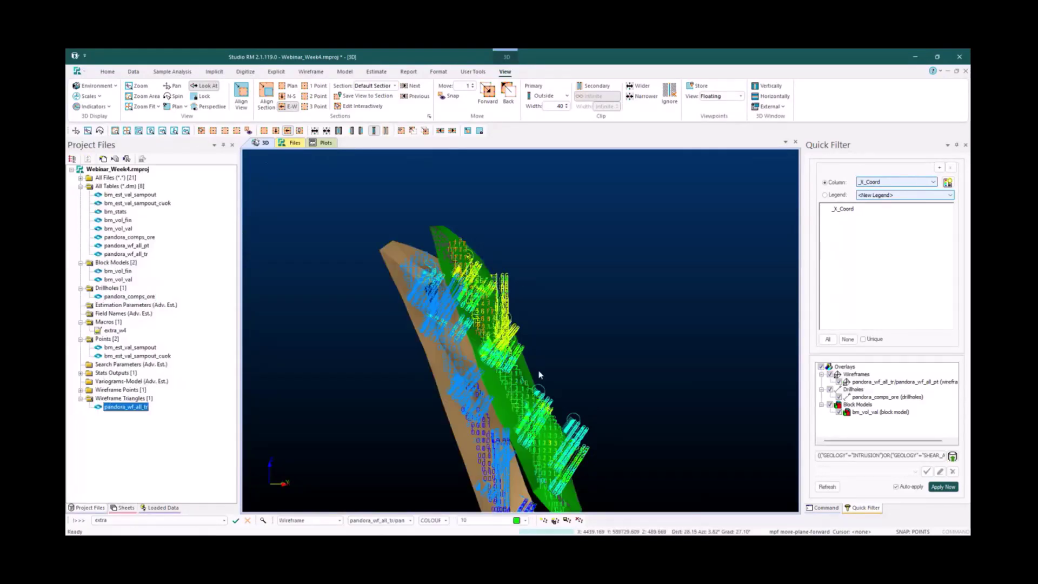
pyautogui.moveTo(521, 373)
pyautogui.mouseDown()
pyautogui.moveTo(541, 378)
pyautogui.moveTo(503, 381)
pyautogui.moveTo(519, 381)
pyautogui.mouseUp()
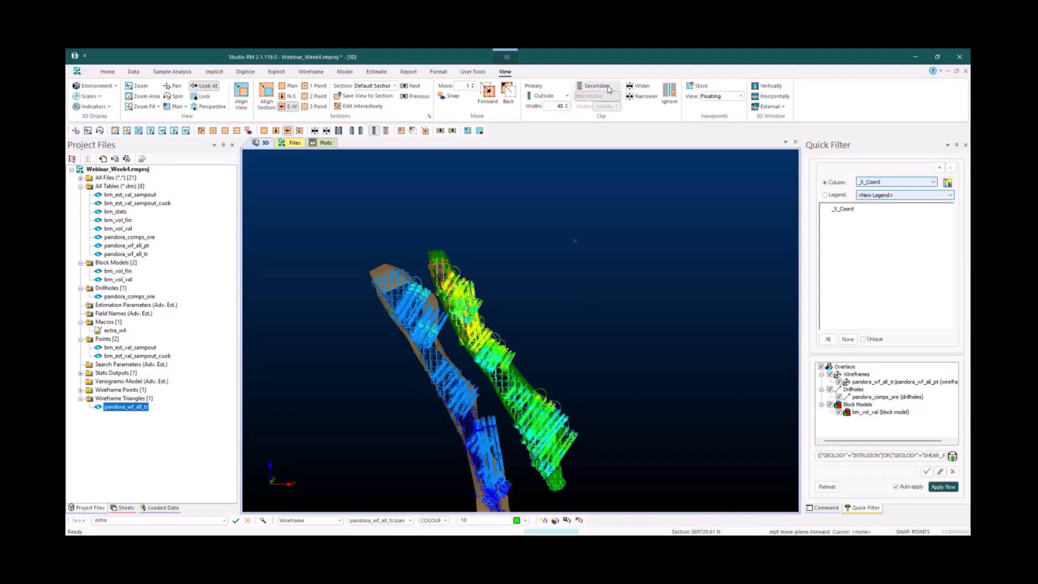
# Set the primary clipping width of the active section to 10
pyautogui.doubleClick(560, 106)
pyautogui.write('1')
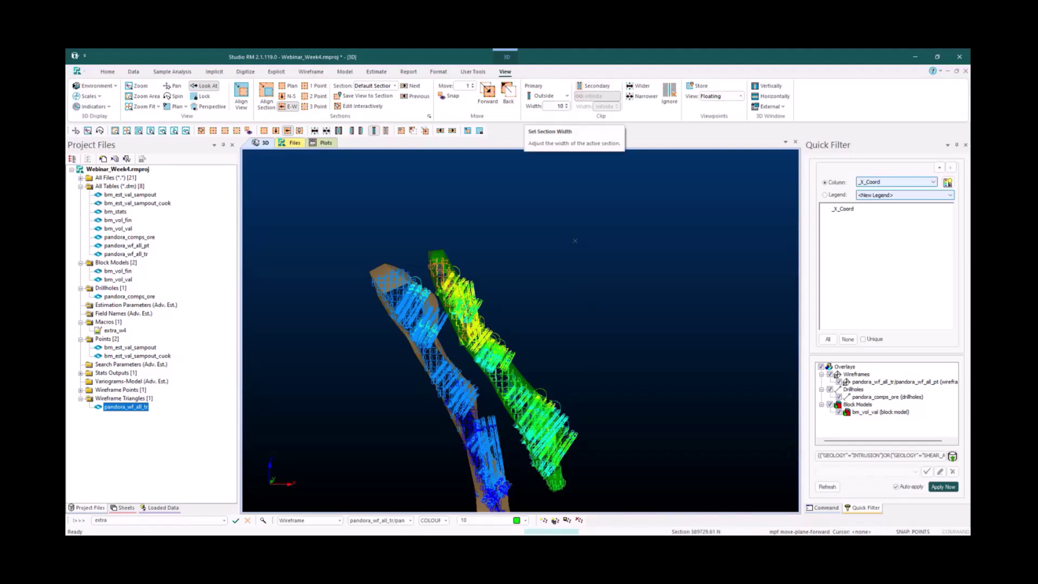
pyautogui.press('Return')
pyautogui.moveTo(537, 213); pyautogui.dragTo(473, 361)
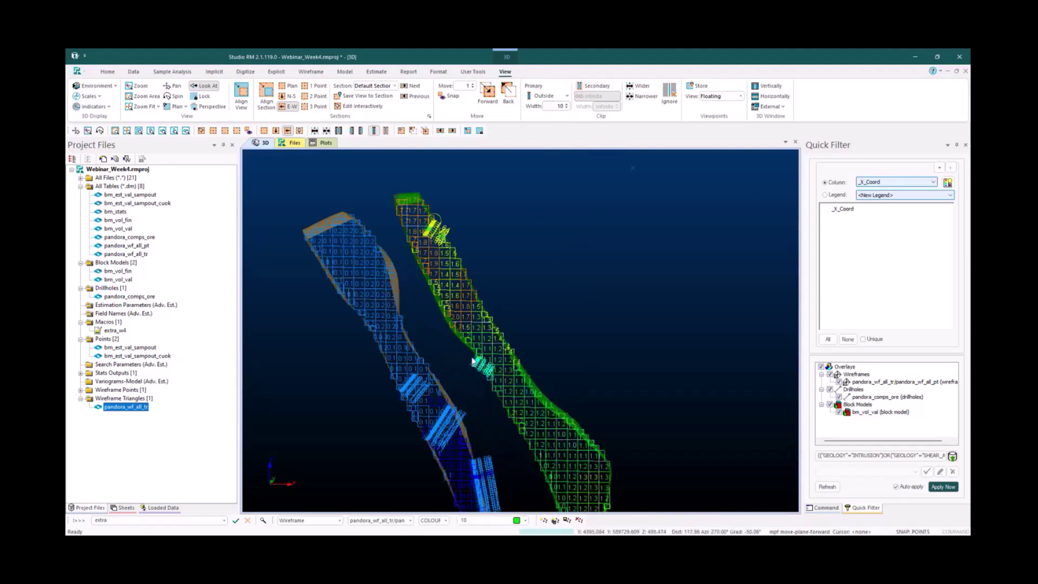
# Turn off clipping for the pandora_comps_ore drillholes and examine all composites around the clipped section from several angles
pyautogui.click(125, 509)
pyautogui.click(170, 250)
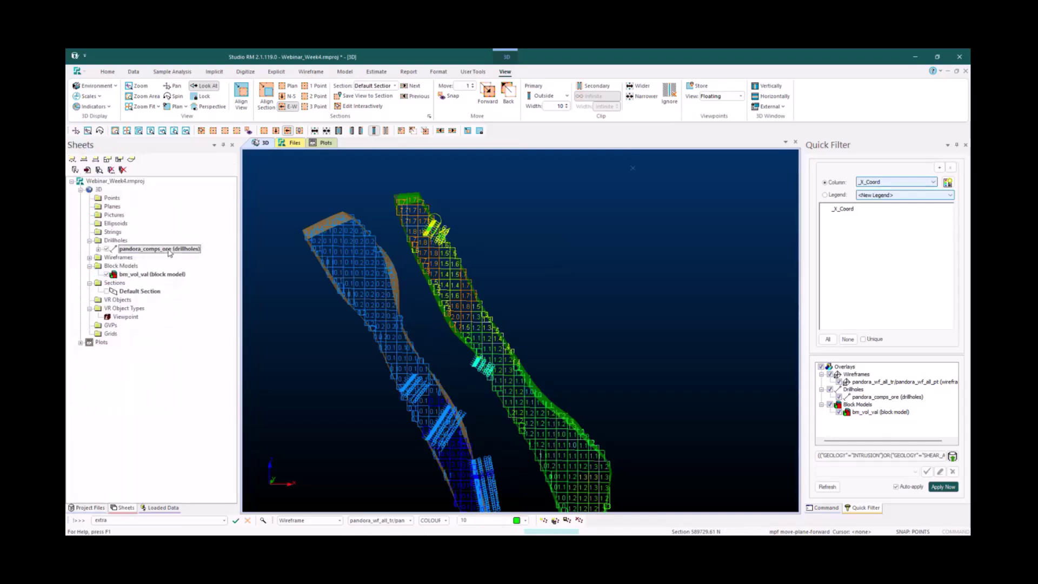
pyautogui.rightClick(169, 251)
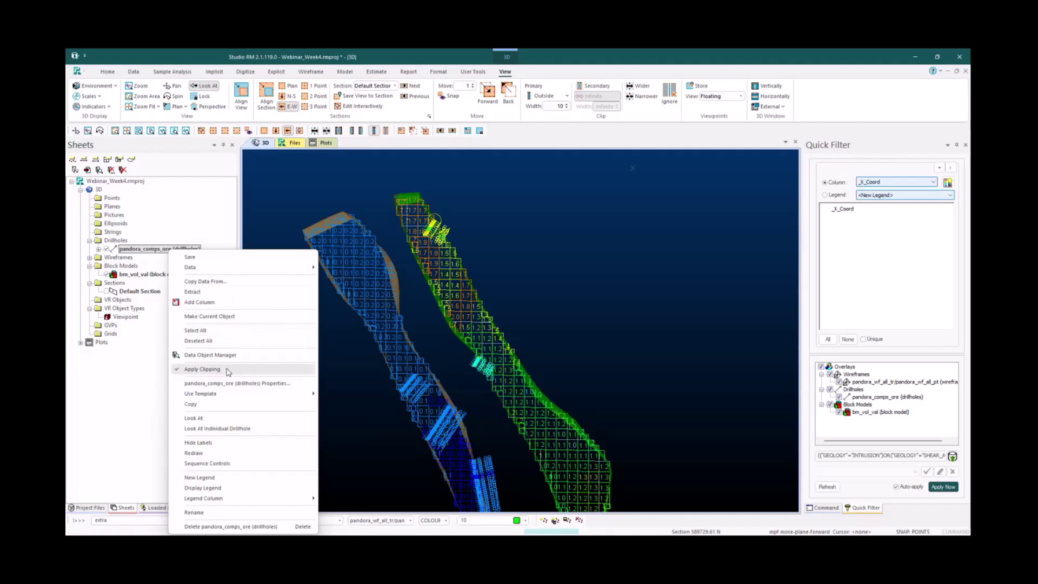
pyautogui.click(202, 370)
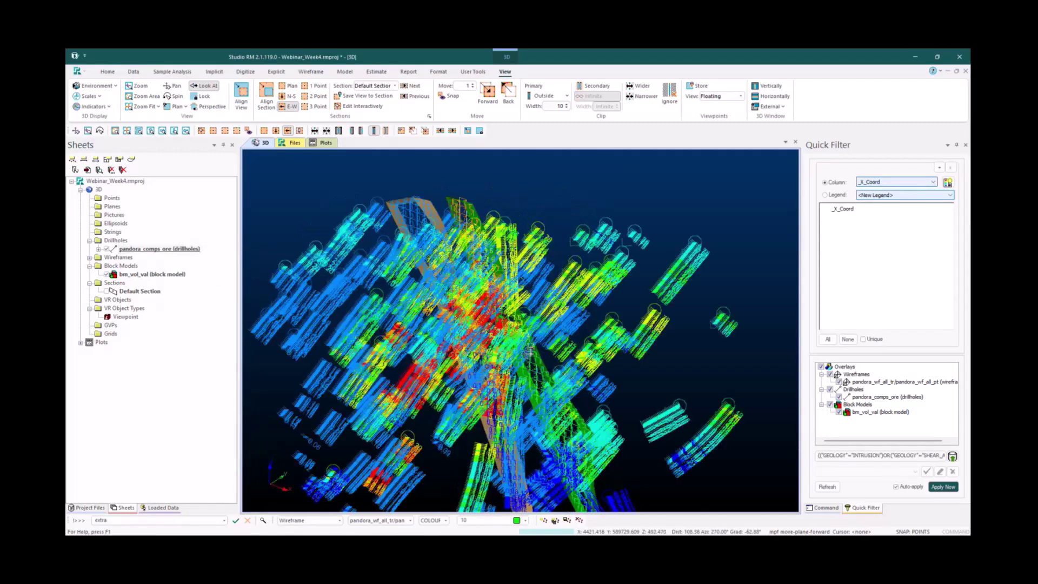
pyautogui.moveTo(529, 352); pyautogui.dragTo(480, 297)
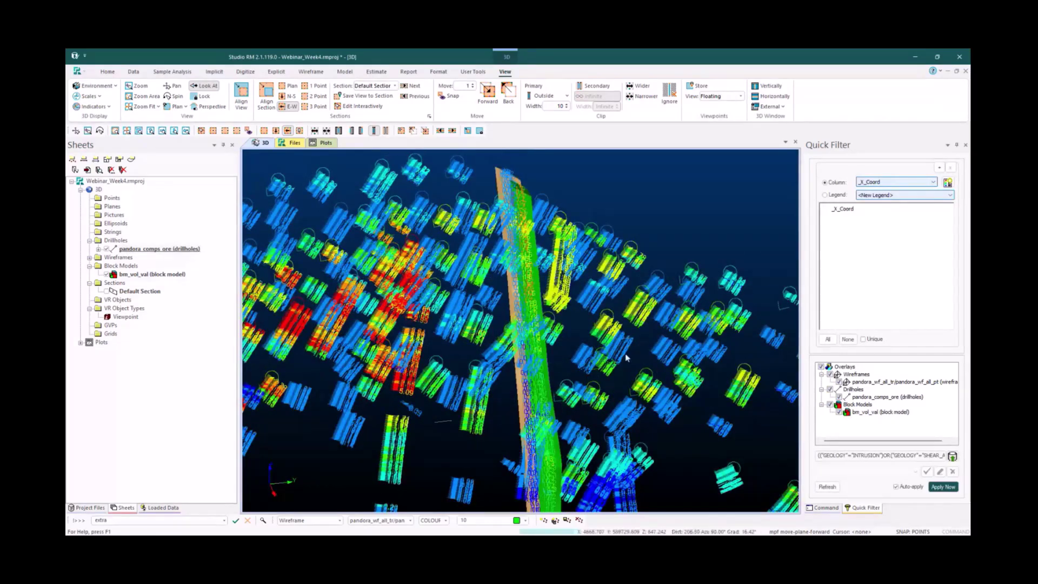
pyautogui.moveTo(626, 357); pyautogui.dragTo(609, 326)
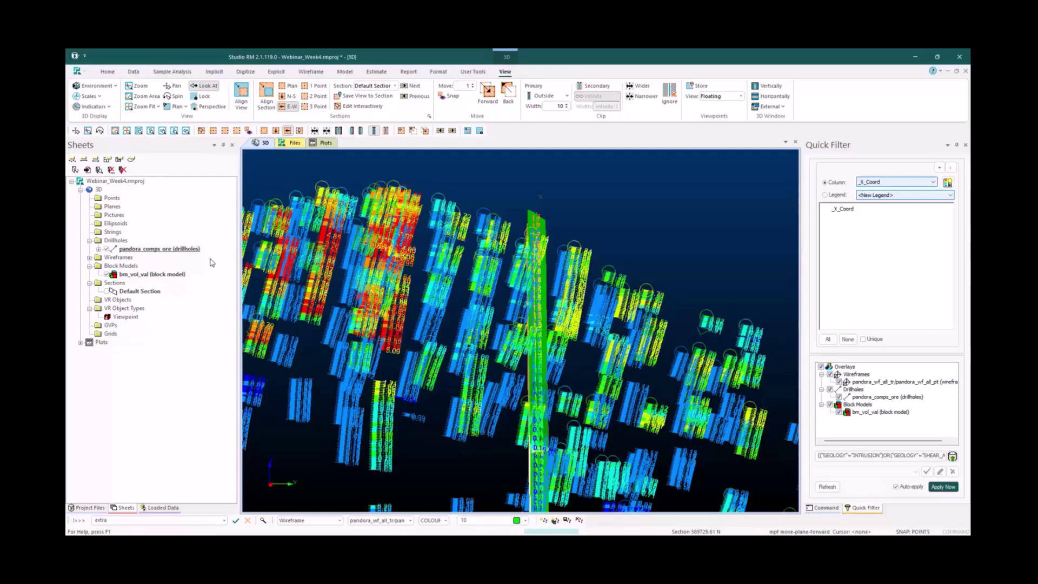
# Reapply clipping to the pandora_comps_ore drillholes and return to a close view facing the section
pyautogui.rightClick(190, 252)
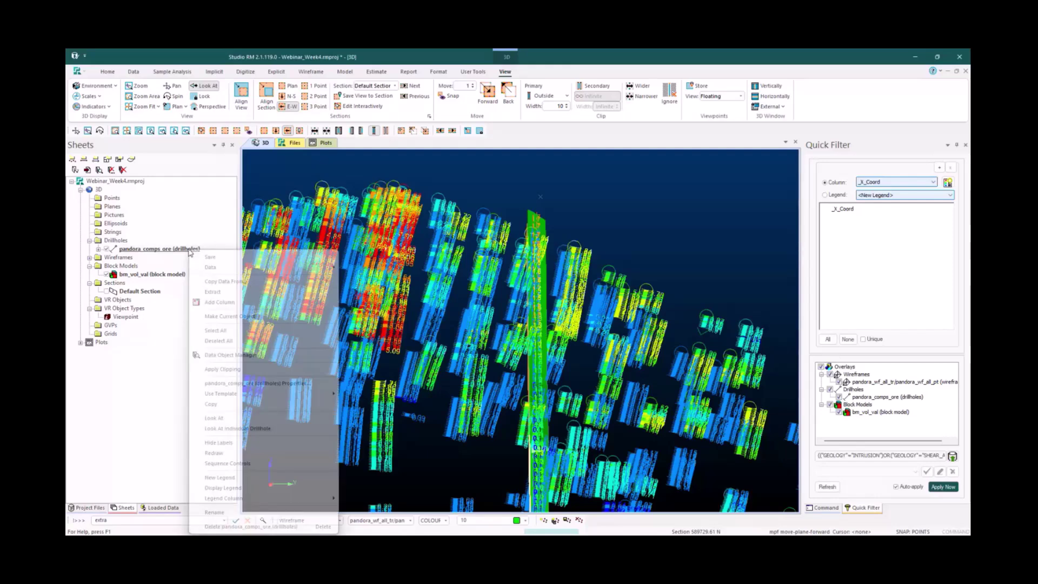
pyautogui.click(217, 369)
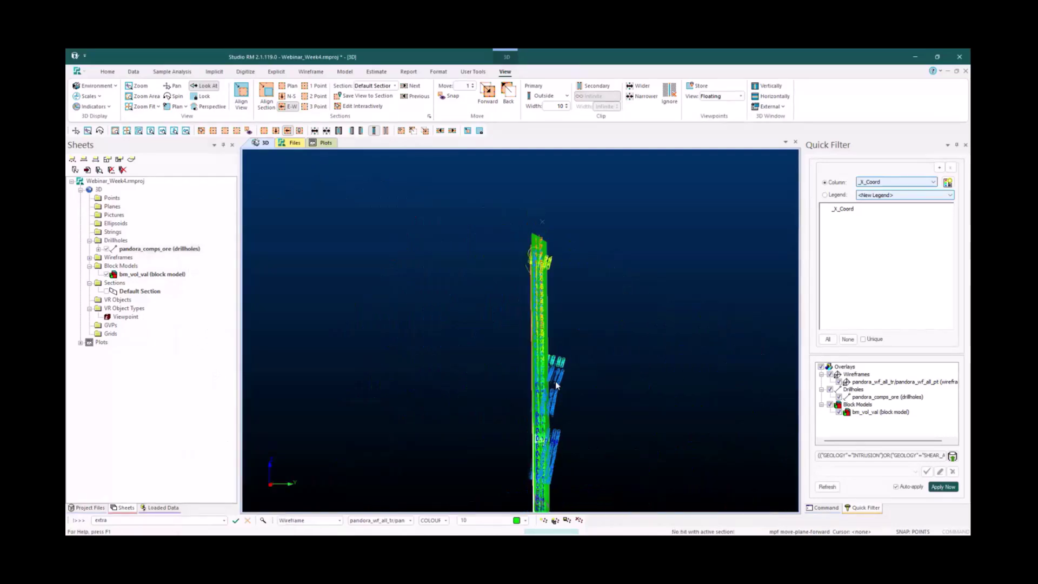
pyautogui.moveTo(556, 385); pyautogui.dragTo(545, 333)
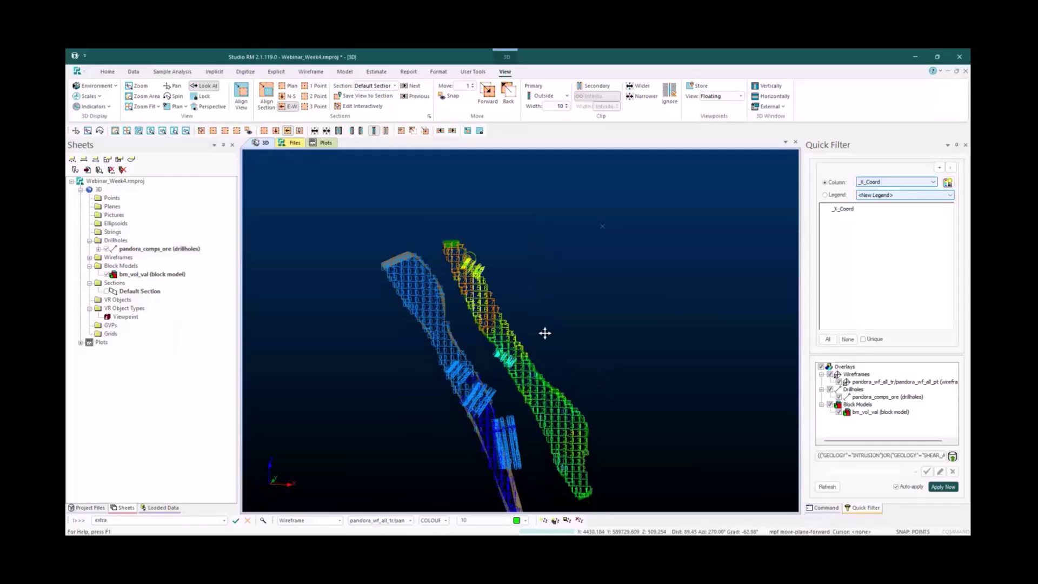
pyautogui.scroll(3, 544, 333)
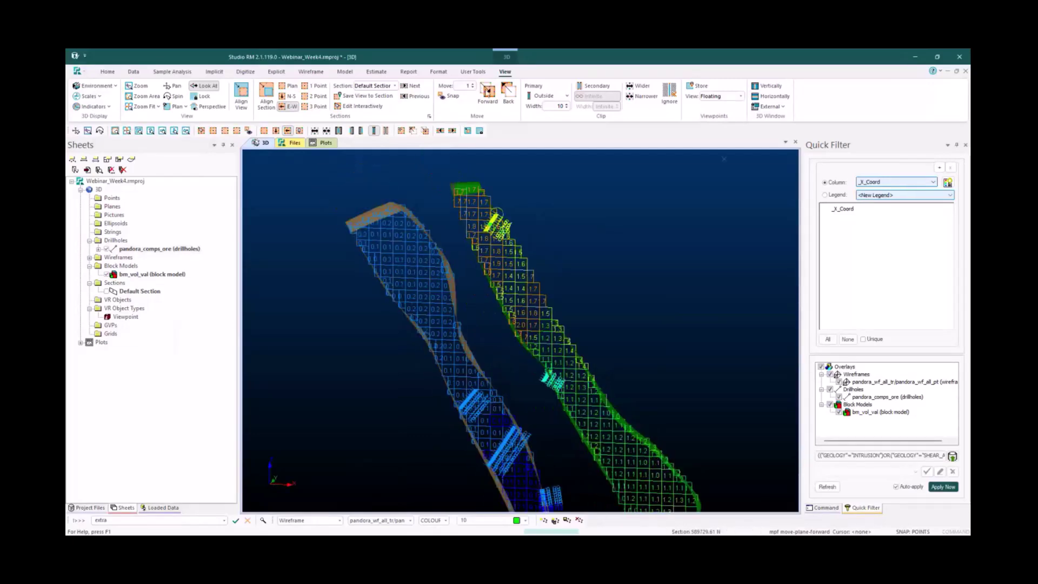
# Try slicing the wireframe along the active section and restore its full surface display
pyautogui.click(438, 71)
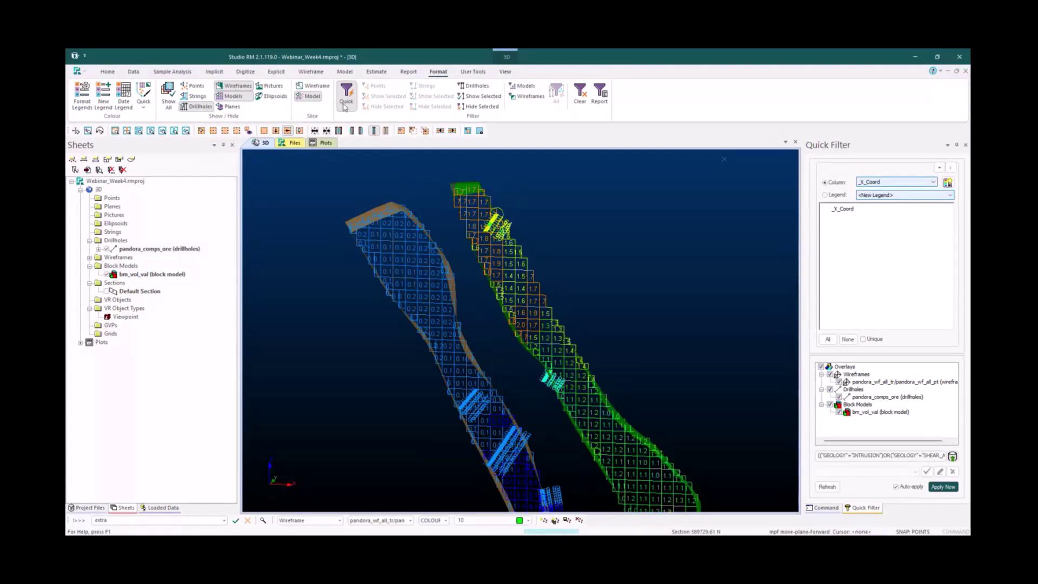
pyautogui.click(314, 86)
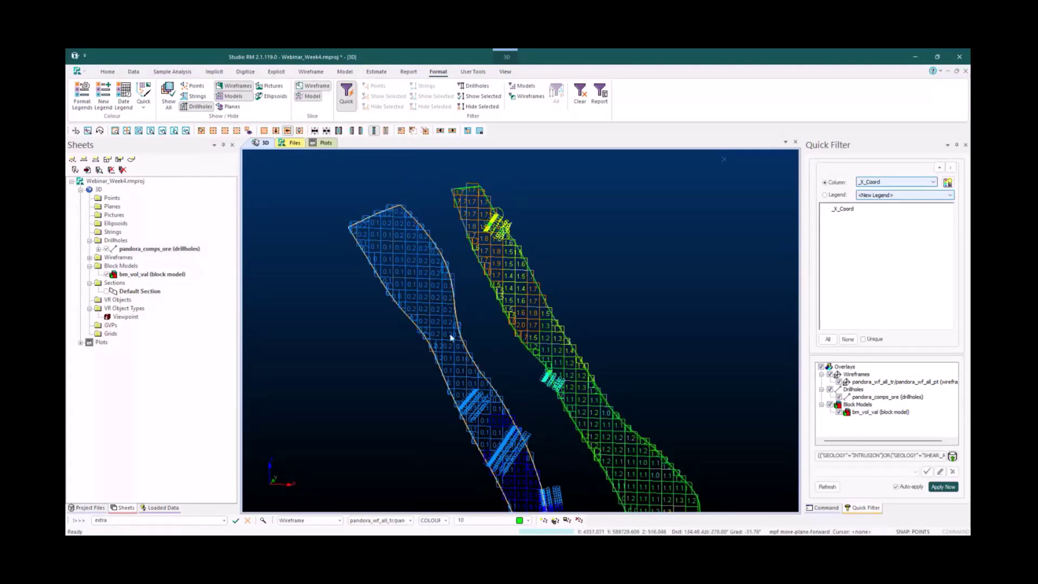
pyautogui.click(315, 87)
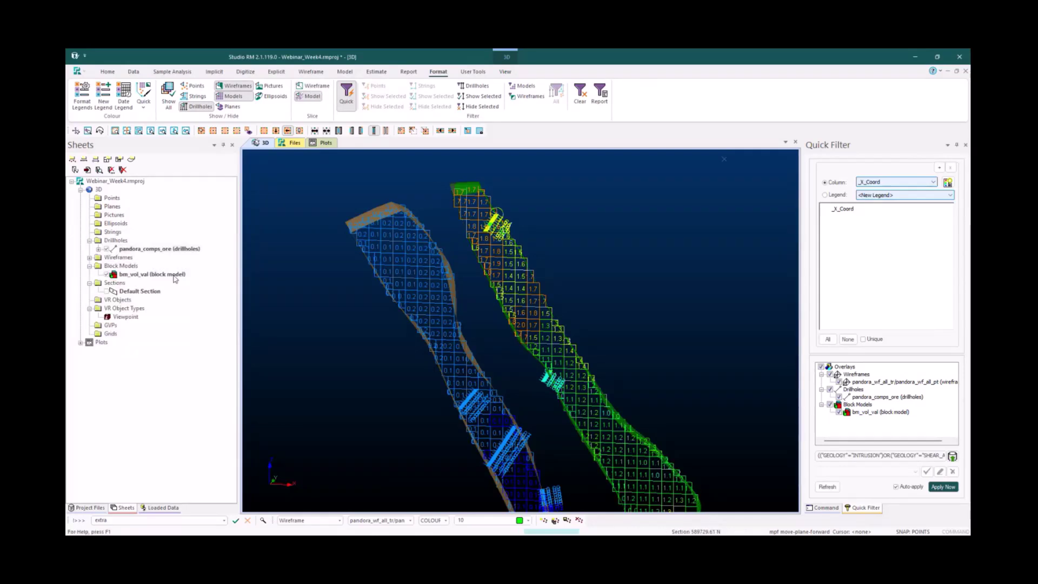
# Change the bm_vol_val block model's display type to Blocks
pyautogui.doubleClick(174, 275)
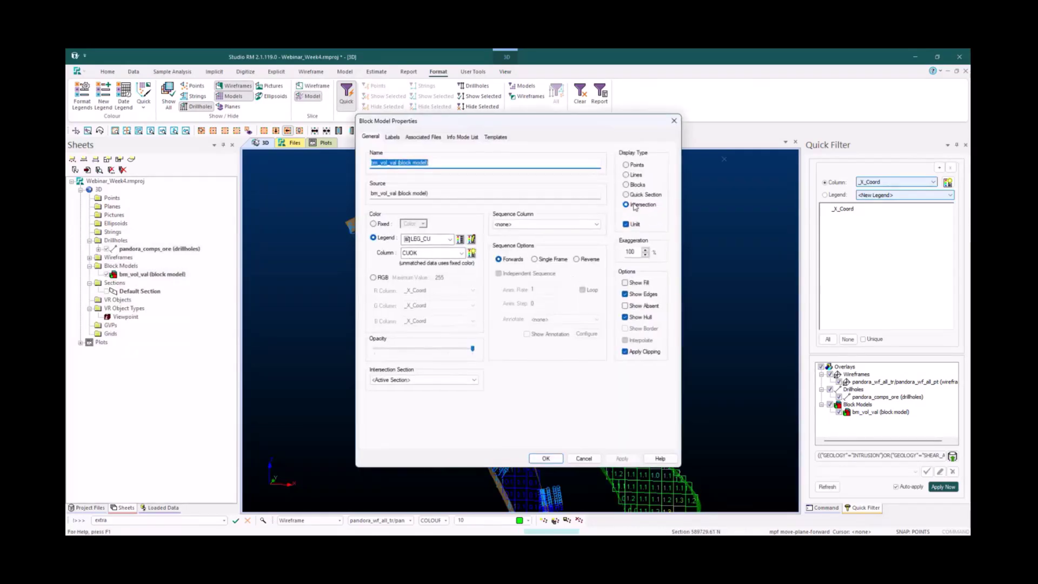
pyautogui.click(626, 184)
pyautogui.click(619, 459)
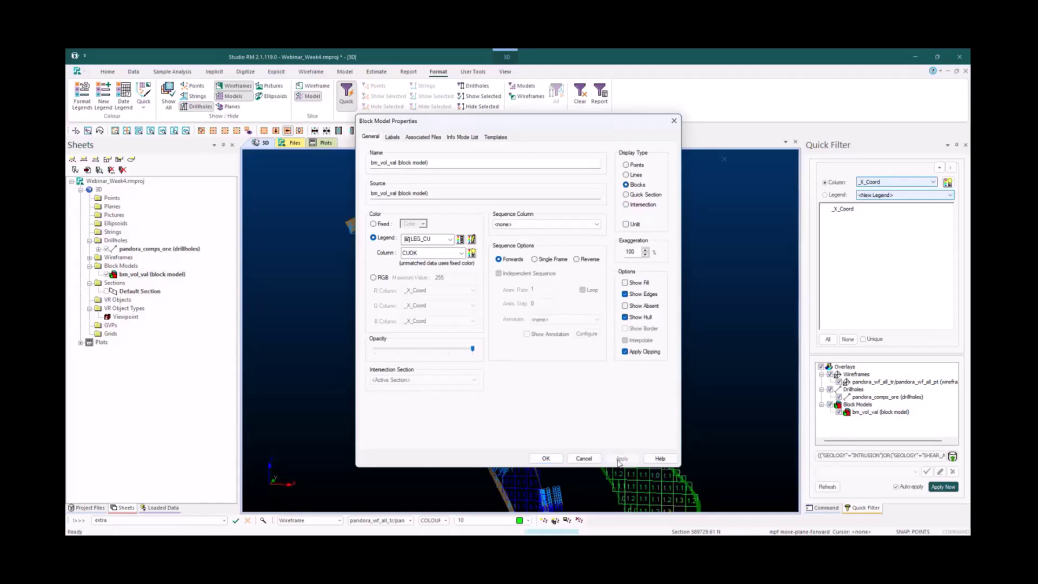
pyautogui.click(545, 458)
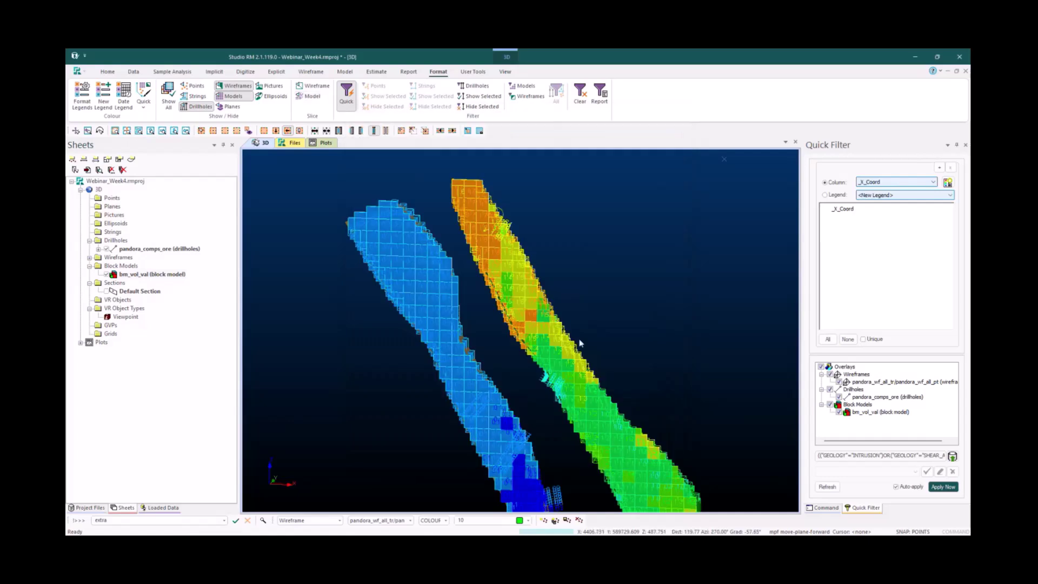
# Widen the section's primary clipping to 50 and inspect the clipped blocks from an oblique angle
pyautogui.click(505, 72)
pyautogui.click(554, 106)
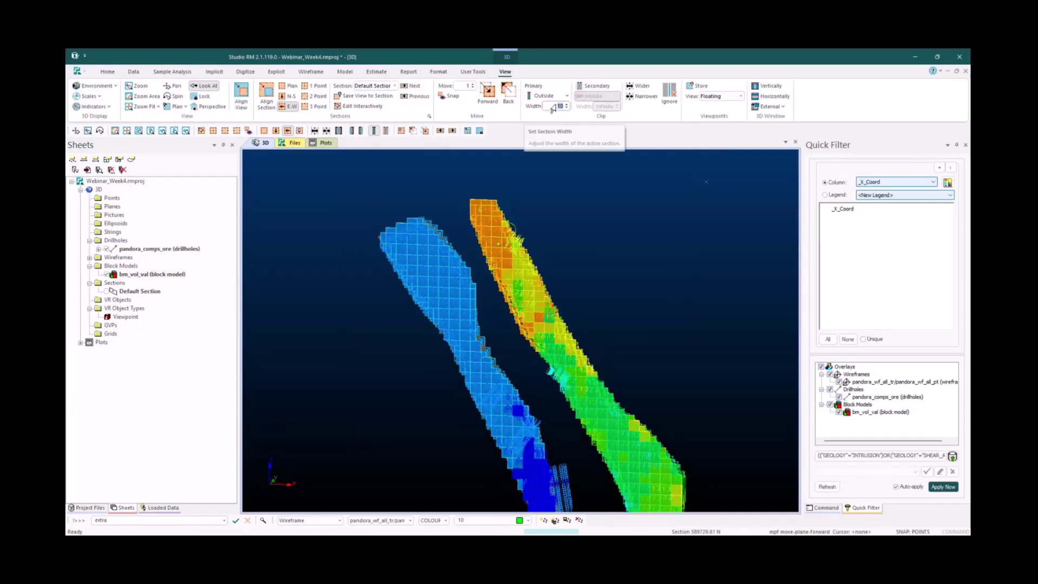
pyautogui.write('50')
pyautogui.press('Return')
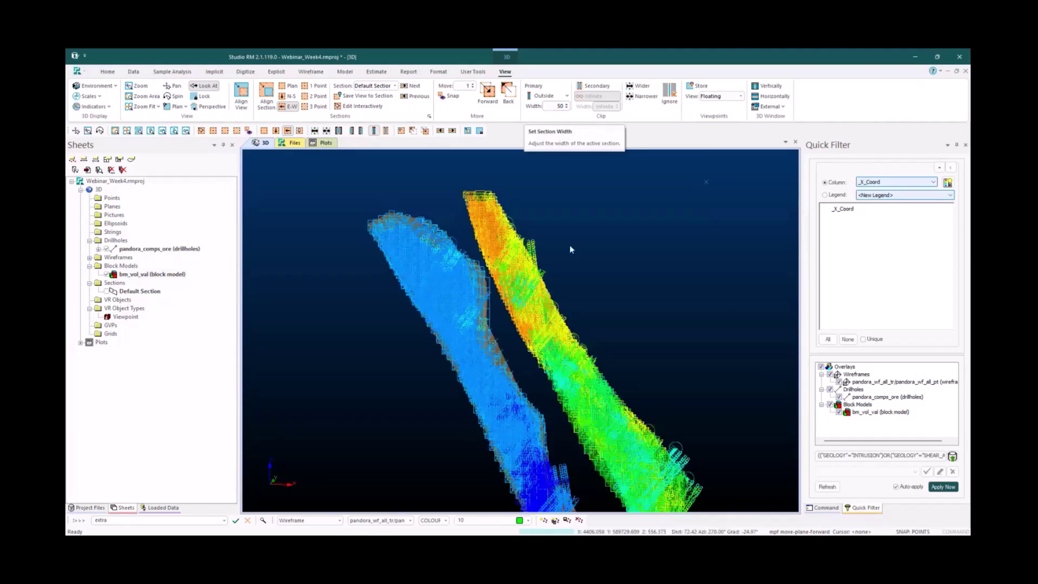
pyautogui.scroll(-1, 599, 345)
pyautogui.keyDown('shift'); pyautogui.moveTo(633, 309); pyautogui.dragTo(560, 303); pyautogui.keyUp('shift')
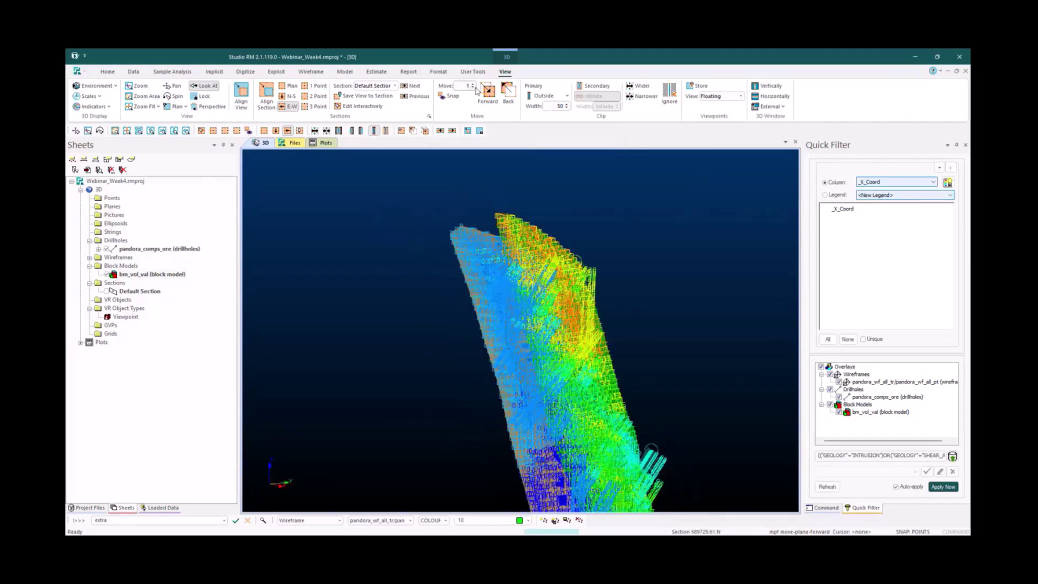
# Display both the block model and the wireframe as slices along the active section
pyautogui.click(438, 71)
pyautogui.keyDown('shift'); pyautogui.moveTo(482, 306); pyautogui.dragTo(557, 298); pyautogui.keyUp('shift')
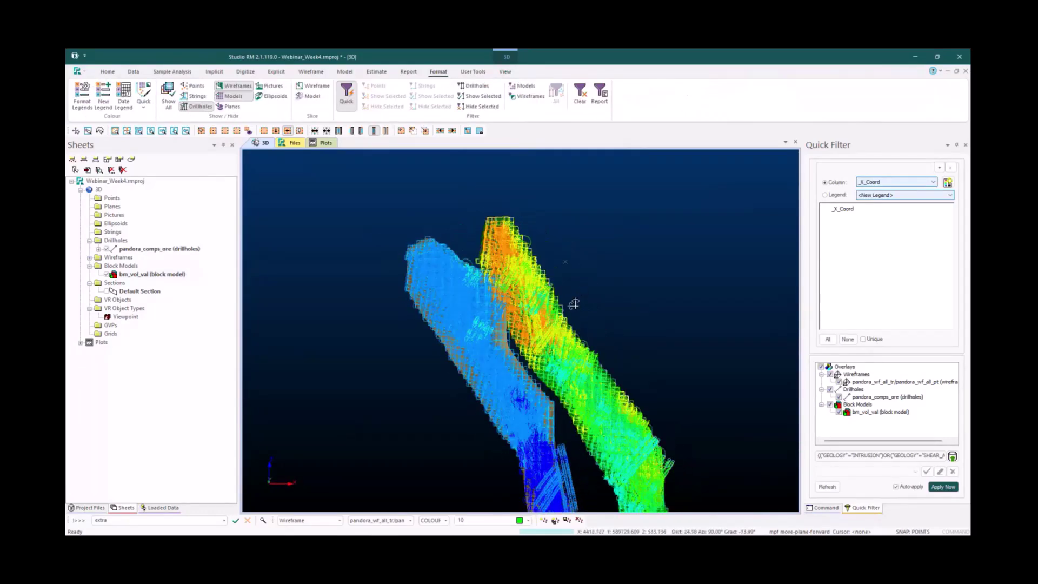
pyautogui.click(317, 99)
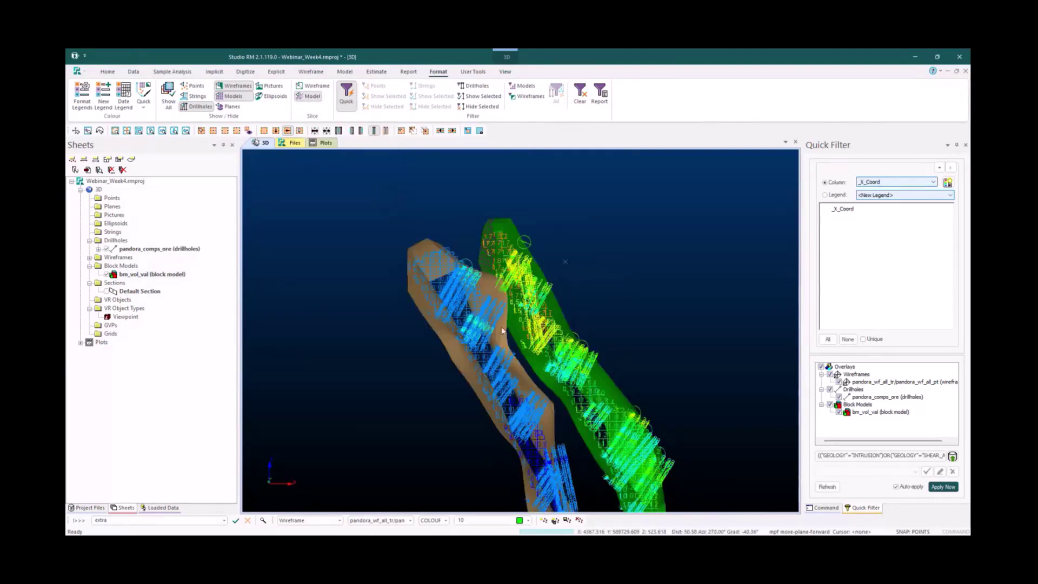
pyautogui.keyDown('shift'); pyautogui.moveTo(521, 361); pyautogui.dragTo(524, 401); pyautogui.keyUp('shift')
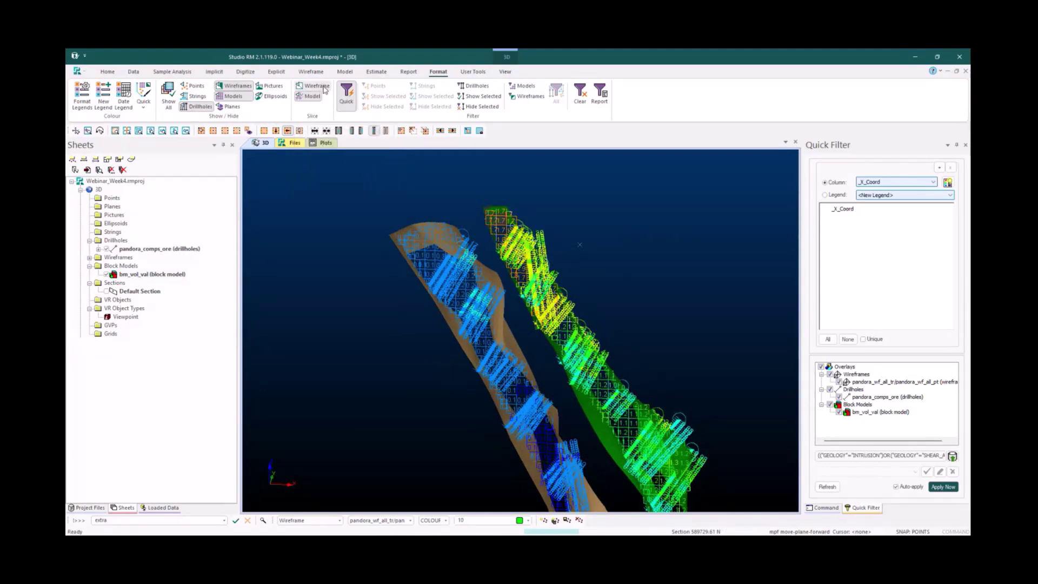
pyautogui.click(324, 88)
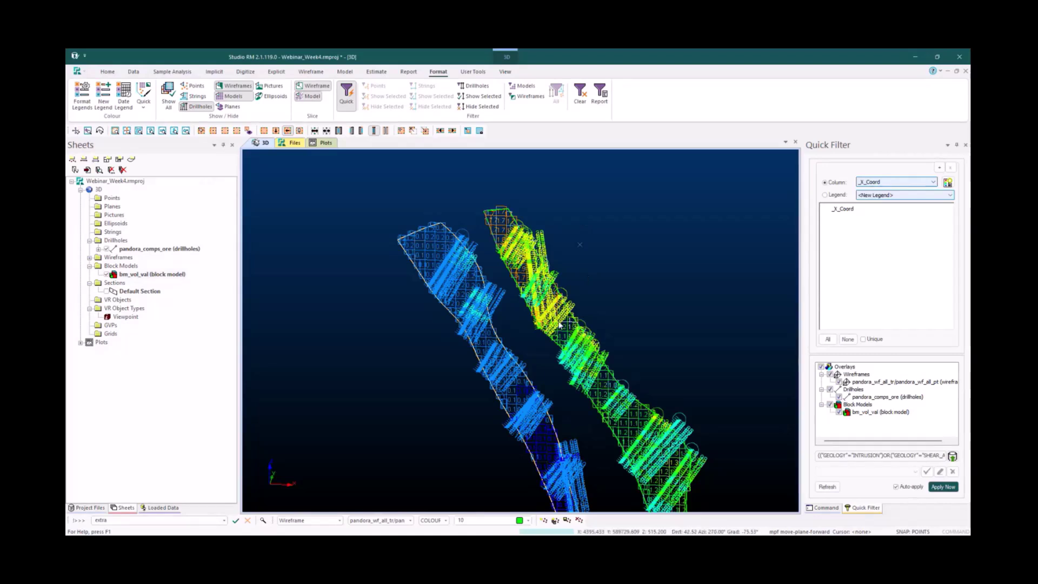
pyautogui.scroll(-1, 537, 301)
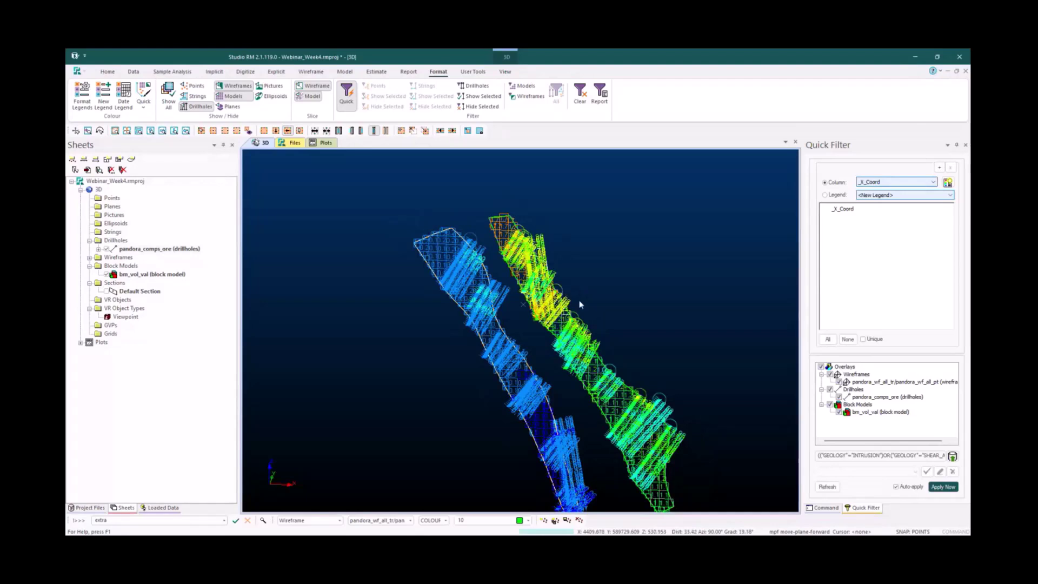
# Hide the pandora_comps_ore drillholes and compare the sliced blocks with the wireframe outlines up close
pyautogui.click(107, 248)
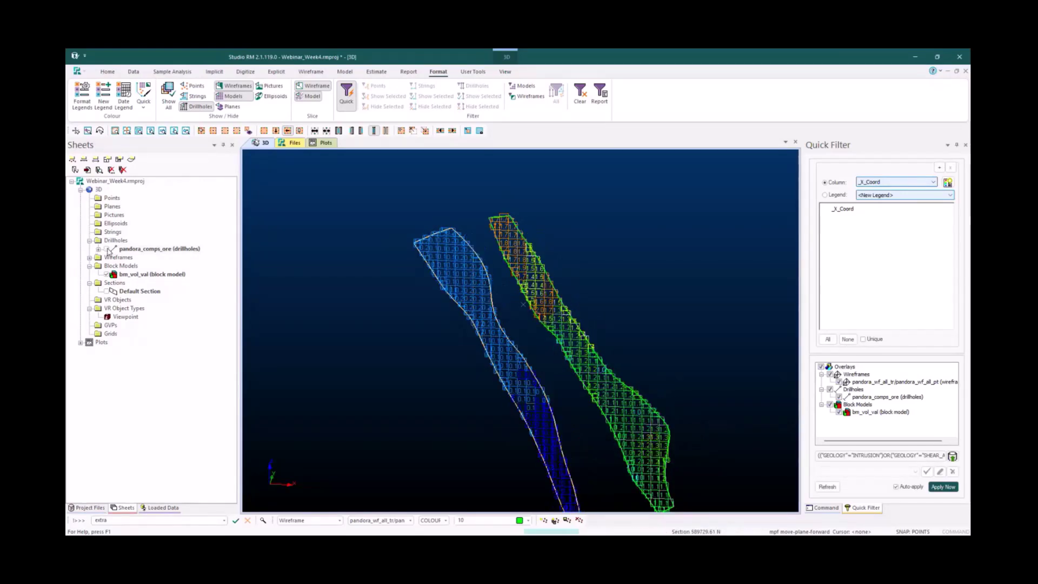
pyautogui.scroll(-2, 471, 274)
pyautogui.scroll(2, 550, 320)
pyautogui.scroll(1, 550, 323)
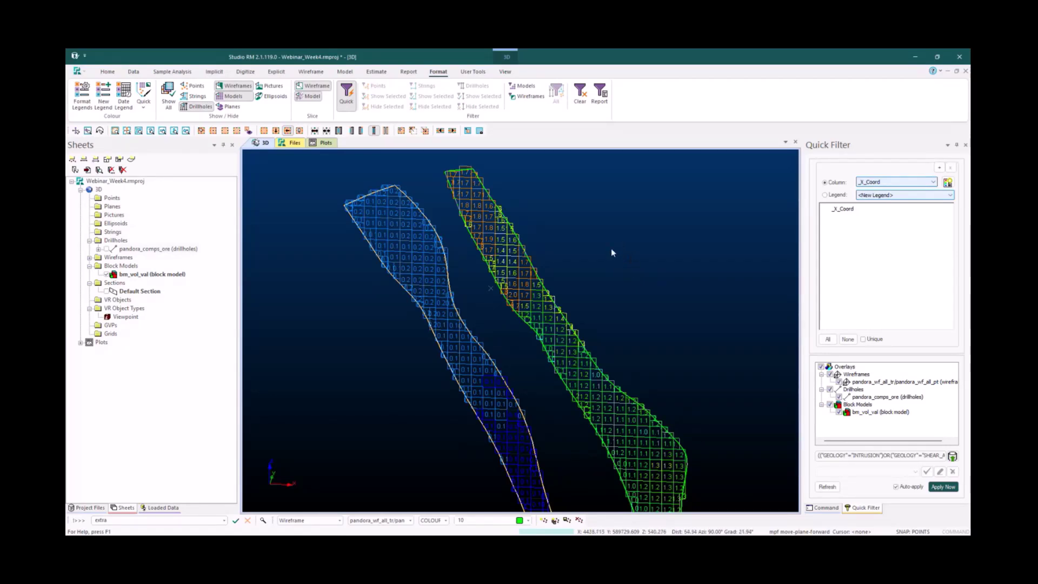
# Look over the Run Estimation page of the Advanced Estimation tool and close it without setting anything
pyautogui.click(376, 72)
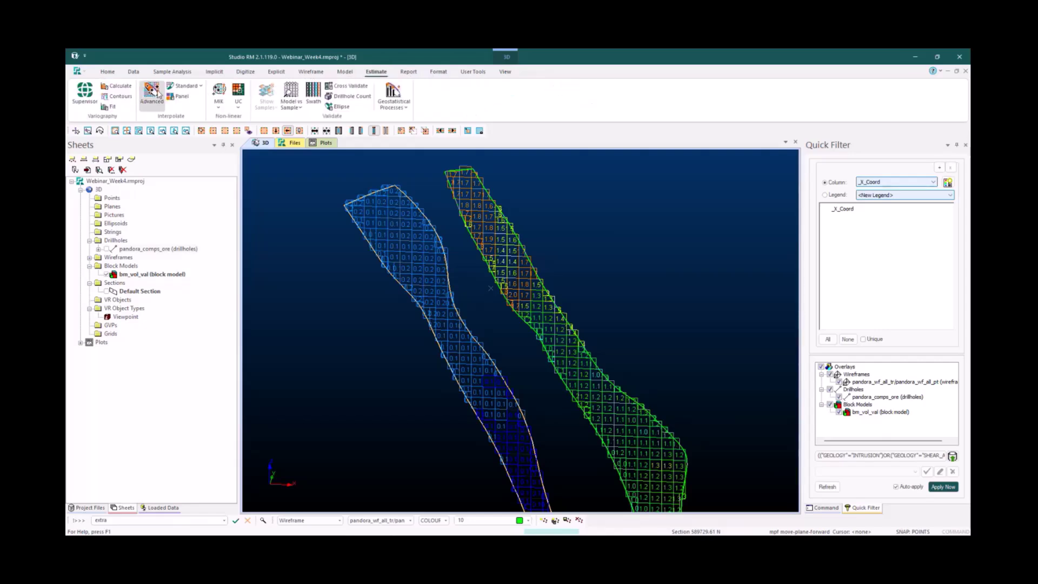
pyautogui.click(151, 94)
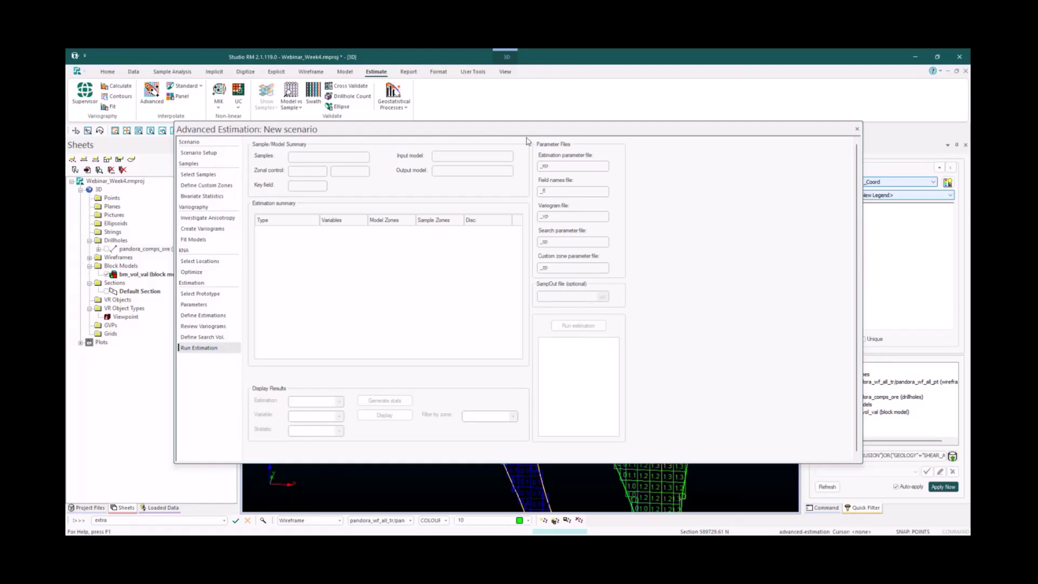
pyautogui.moveTo(527, 133); pyautogui.dragTo(286, 86)
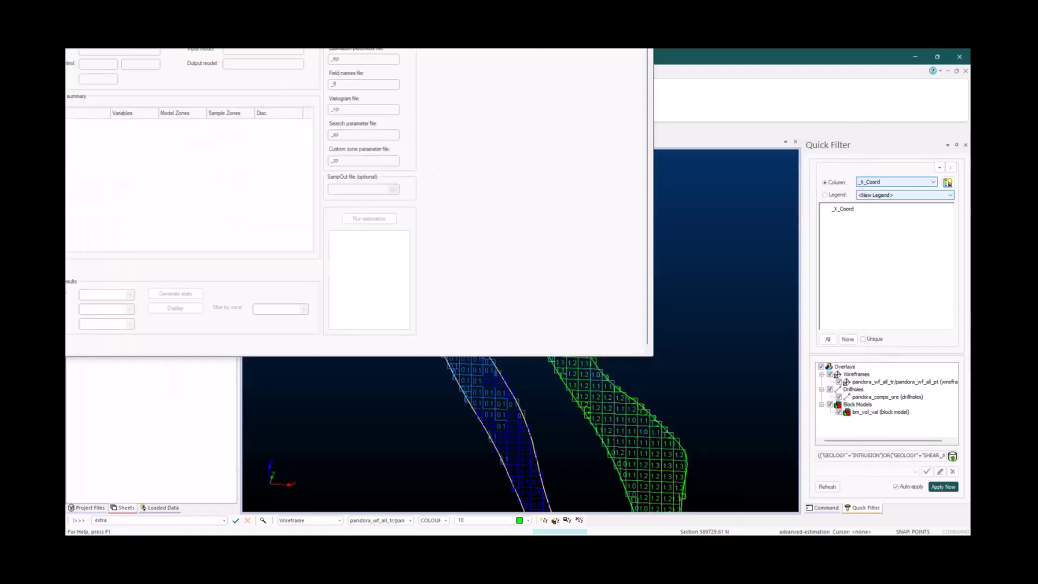
pyautogui.moveTo(485, 23); pyautogui.dragTo(641, 214)
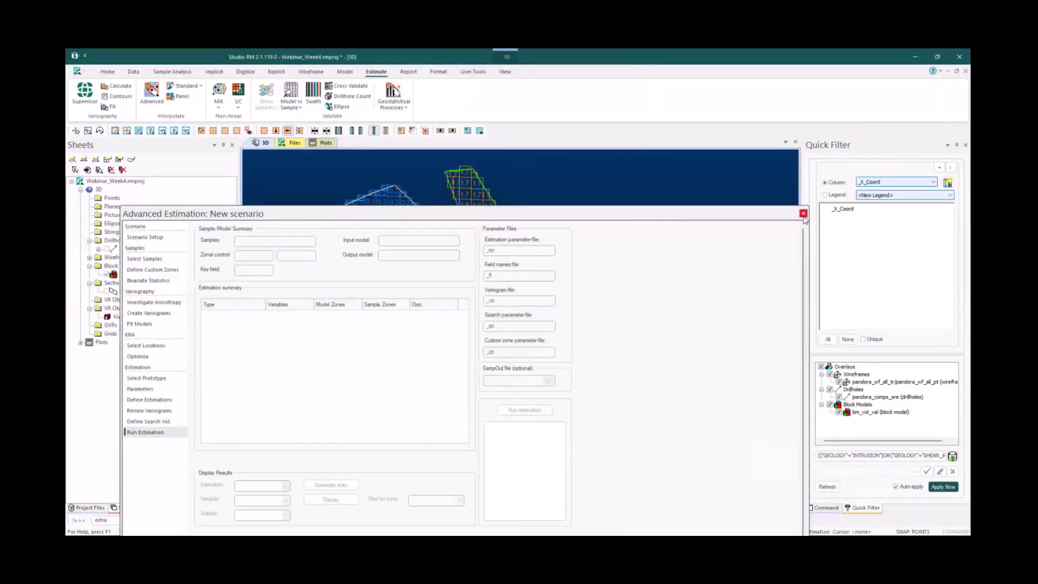
pyautogui.click(803, 214)
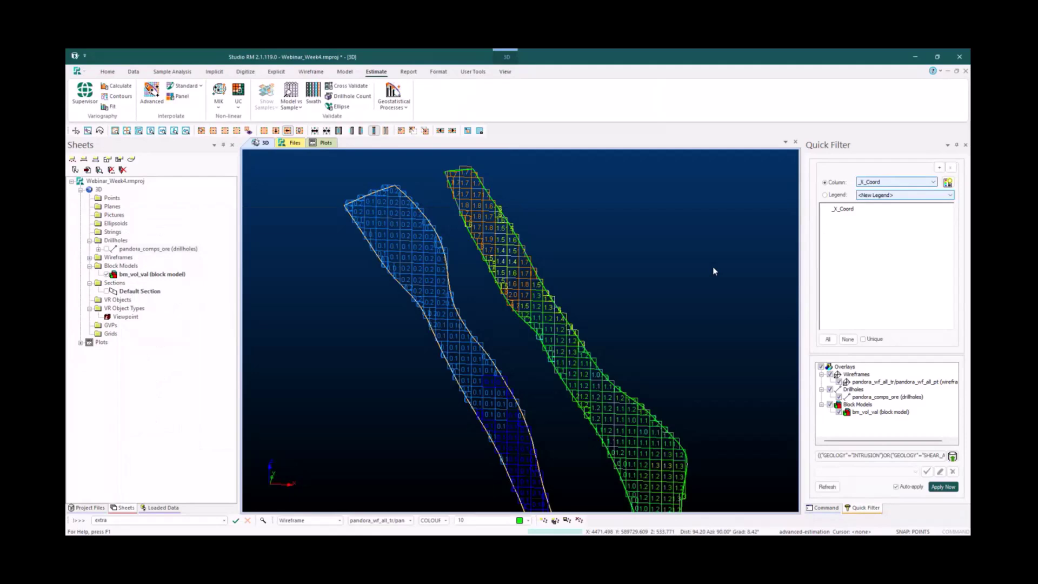
# Open the bm_est_val_sampout table and examine its FIELD column across the first and last estimation sample records
pyautogui.click(89, 507)
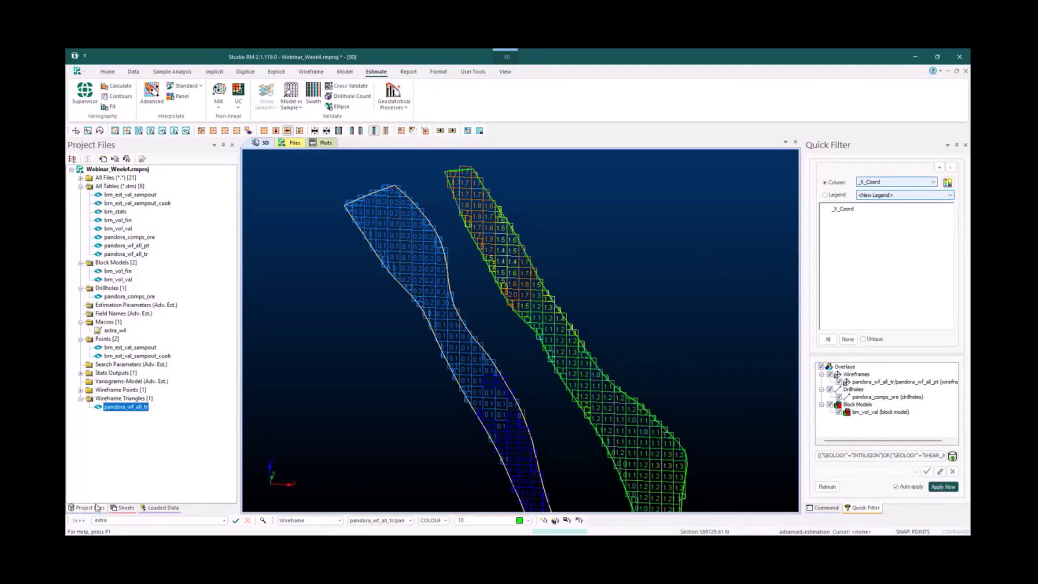
pyautogui.doubleClick(151, 194)
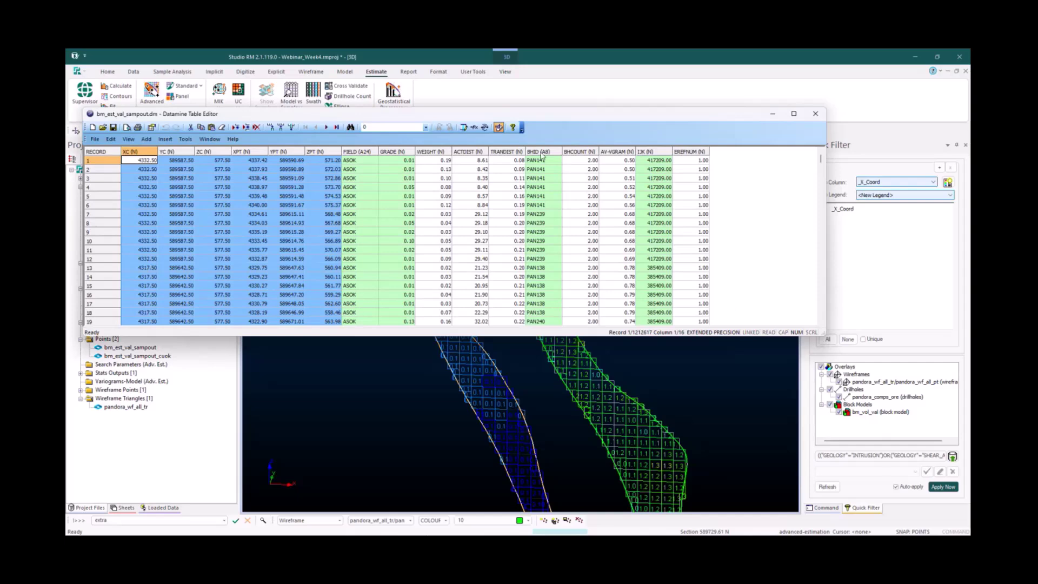
pyautogui.moveTo(502, 117); pyautogui.dragTo(588, 168)
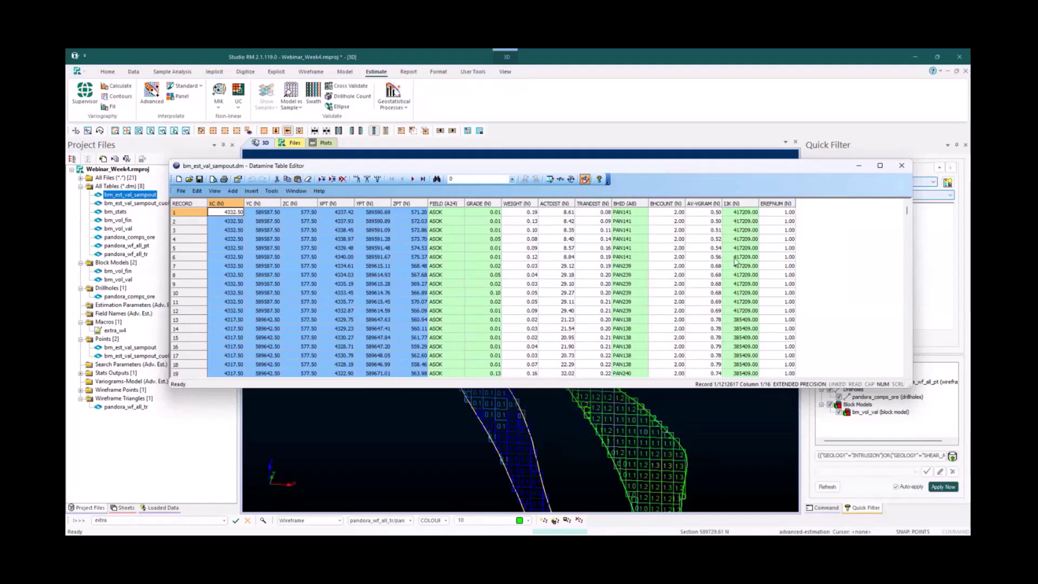
pyautogui.click(443, 203)
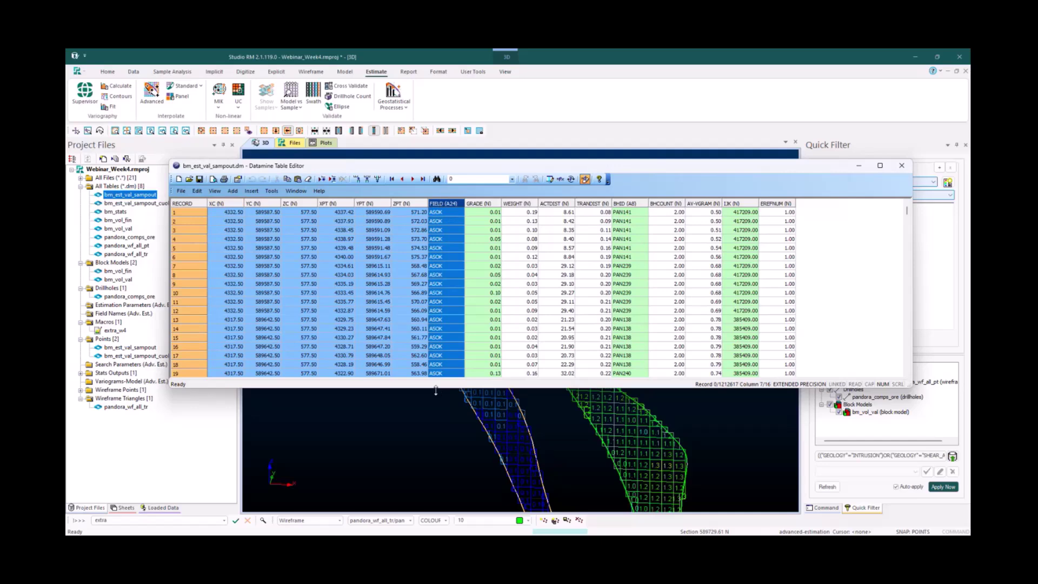
pyautogui.moveTo(436, 388); pyautogui.dragTo(436, 469)
pyautogui.moveTo(907, 213); pyautogui.dragTo(906, 440)
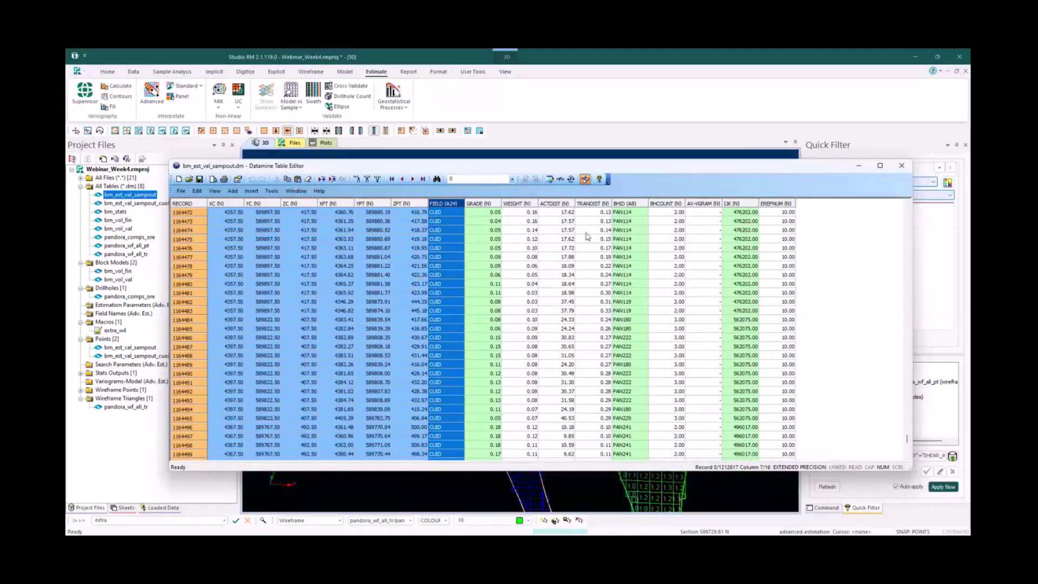
pyautogui.click(903, 166)
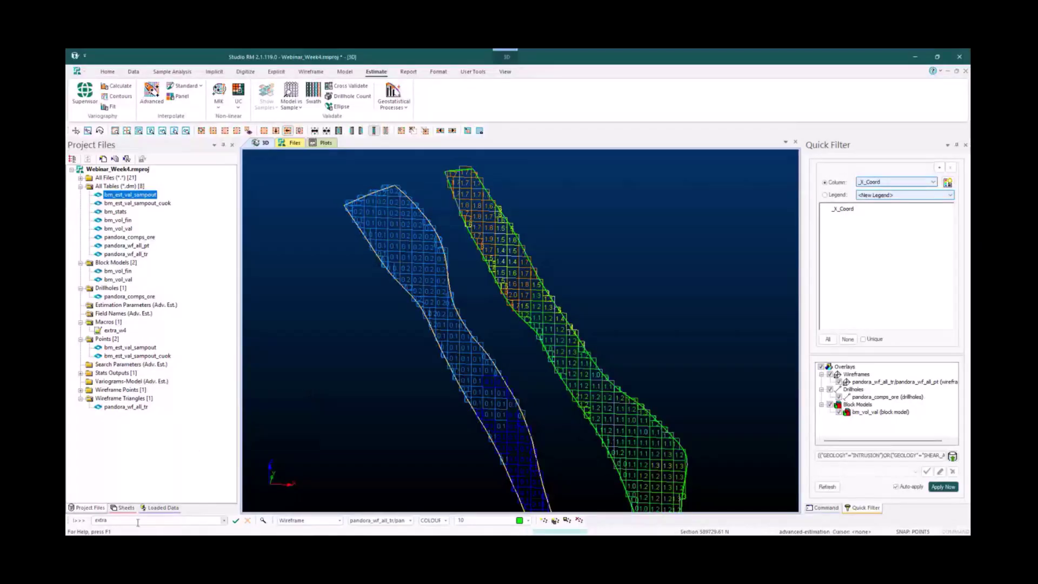
# Run EXTRA on bm_est_val_sampout, overwriting bm_est_val_sampout_cuok, with the stored expression that sets ESTTYPE to 1 for chosen EREFNUM values and deletes other records
pyautogui.press('Return')
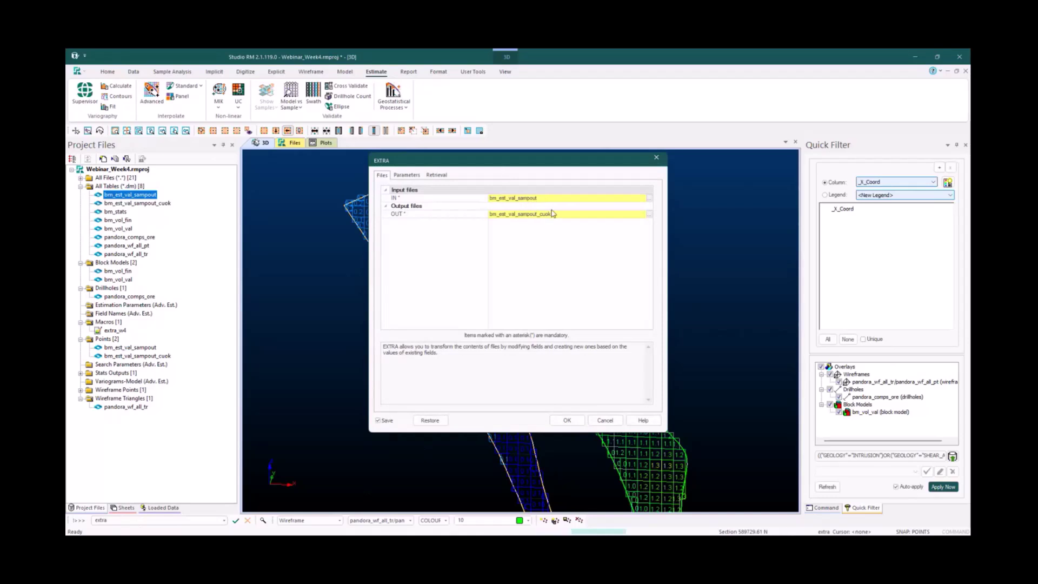
pyautogui.click(406, 175)
pyautogui.click(567, 420)
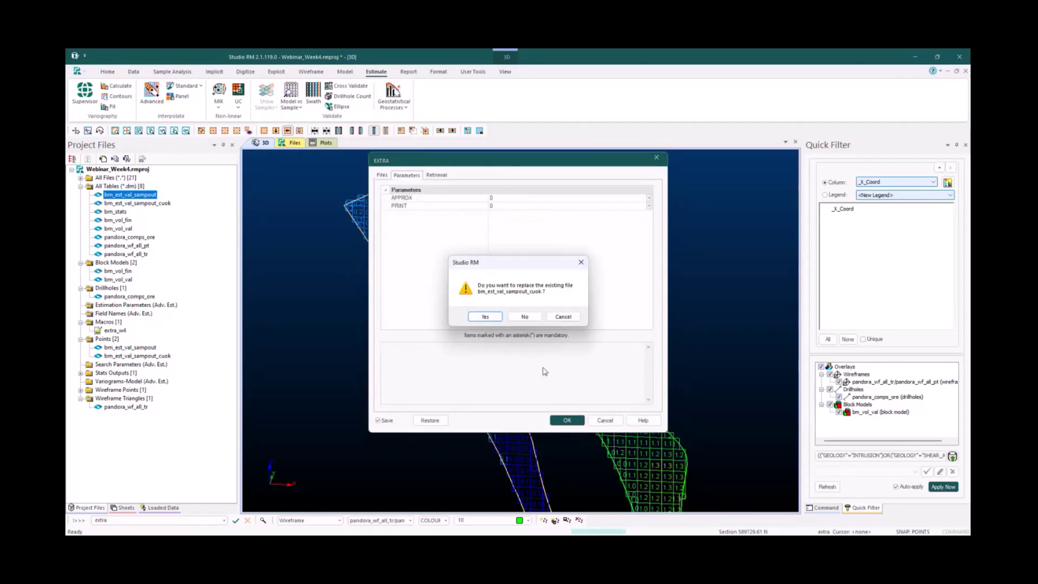
pyautogui.click(475, 315)
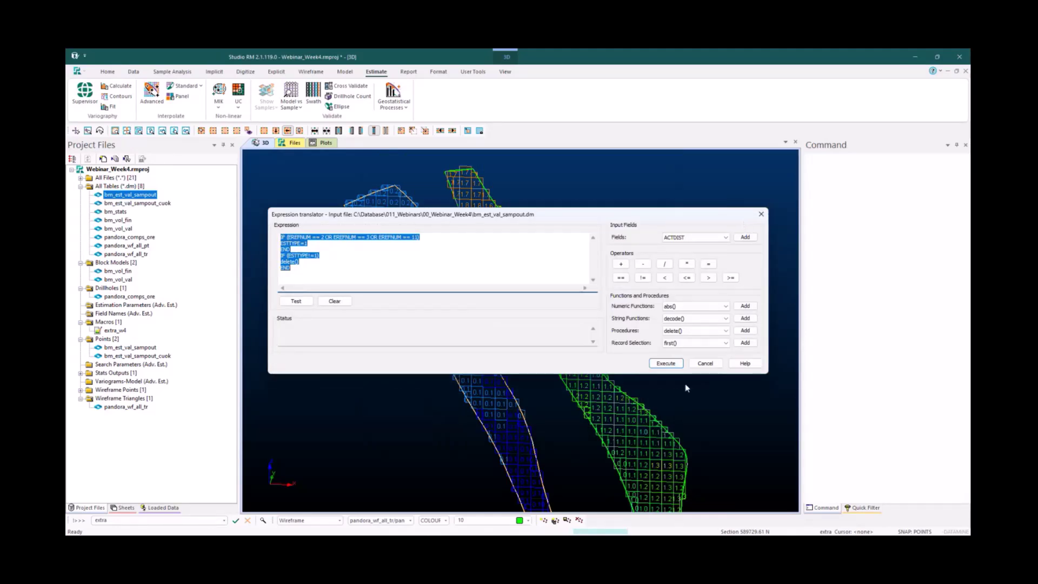
pyautogui.click(666, 363)
# Check the filtered bm_est_val_sampout_cuok table, including its FIELD, EREFNUM and ESTTYPE columns
pyautogui.click(138, 203)
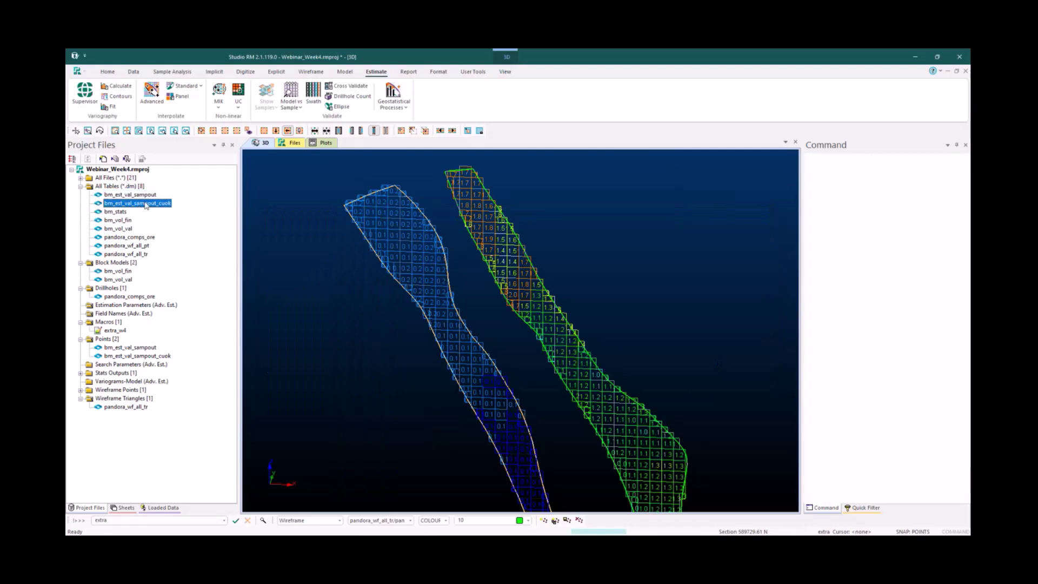
pyautogui.click(123, 508)
pyautogui.click(87, 508)
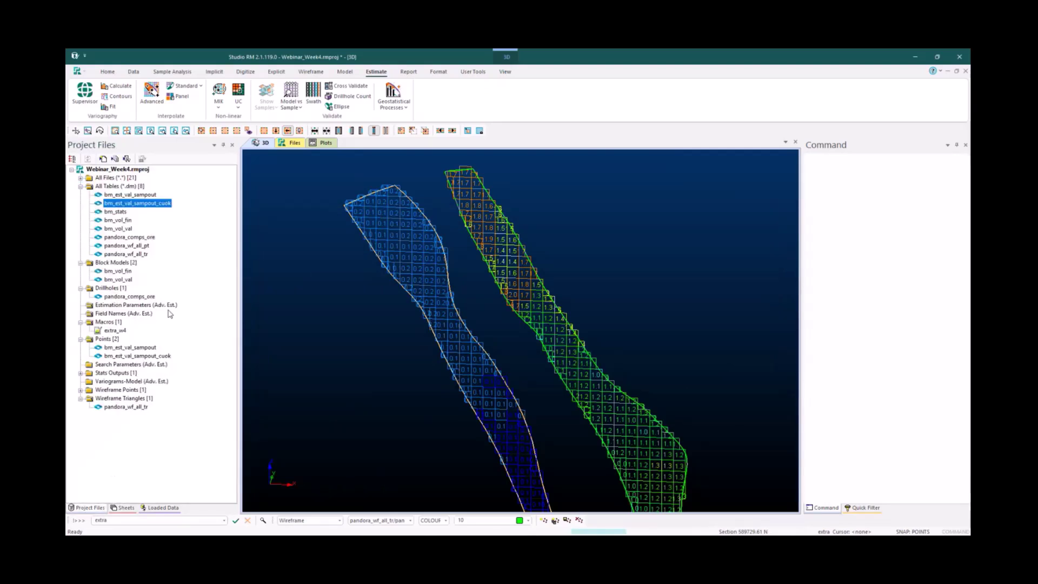
pyautogui.doubleClick(155, 203)
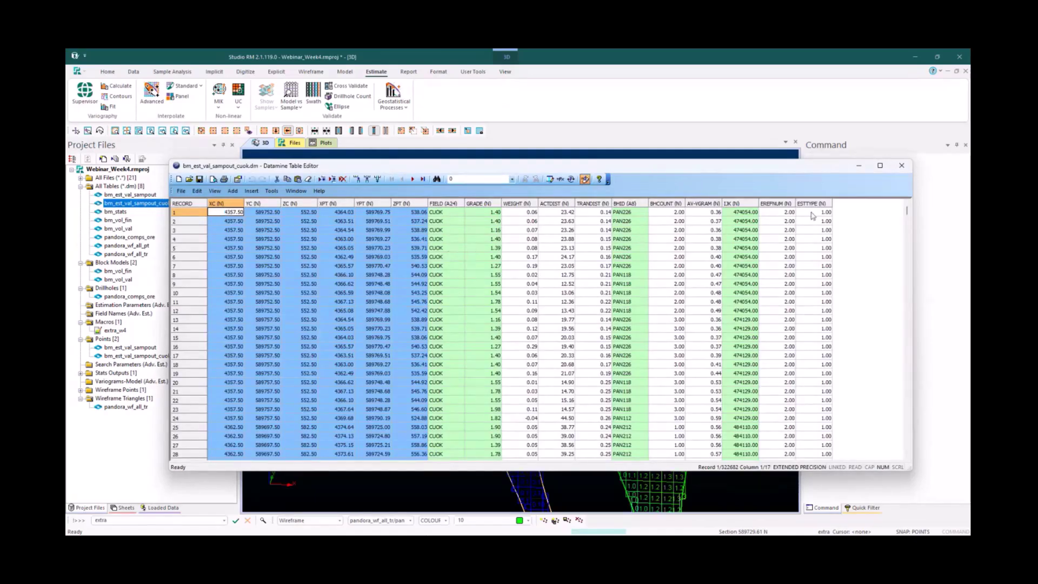
pyautogui.click(901, 166)
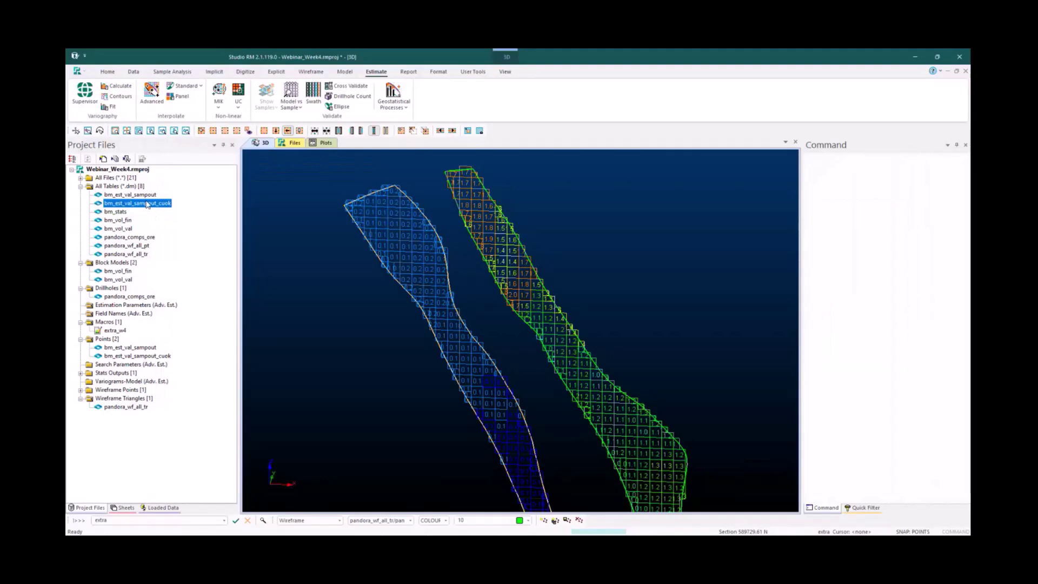
# Load bm_est_val_sampout_cuok into the 3D view as points and apply the PNT_SHOWSAMP template to it
pyautogui.moveTo(147, 204); pyautogui.dragTo(521, 302)
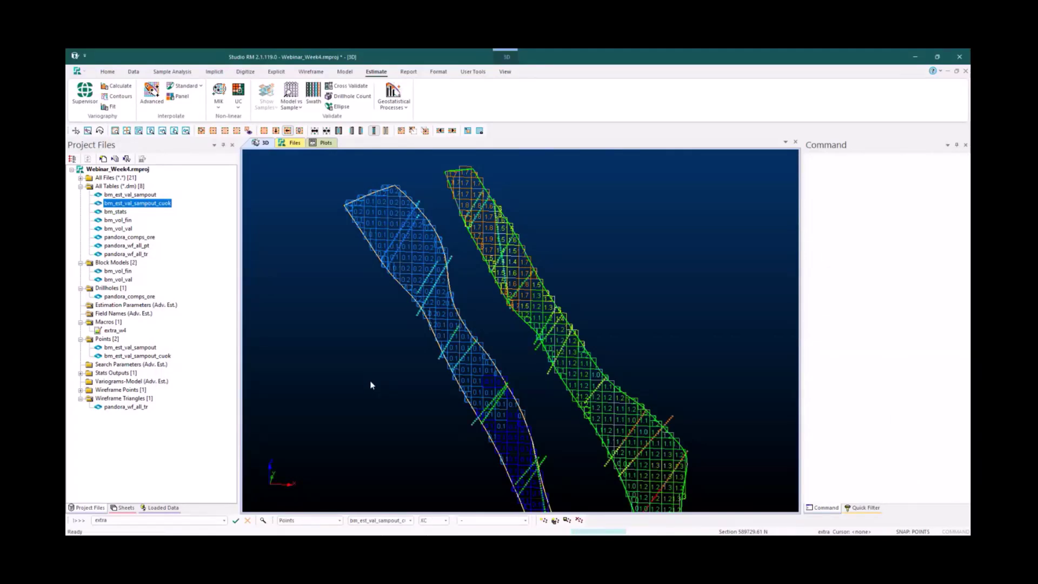
pyautogui.click(126, 508)
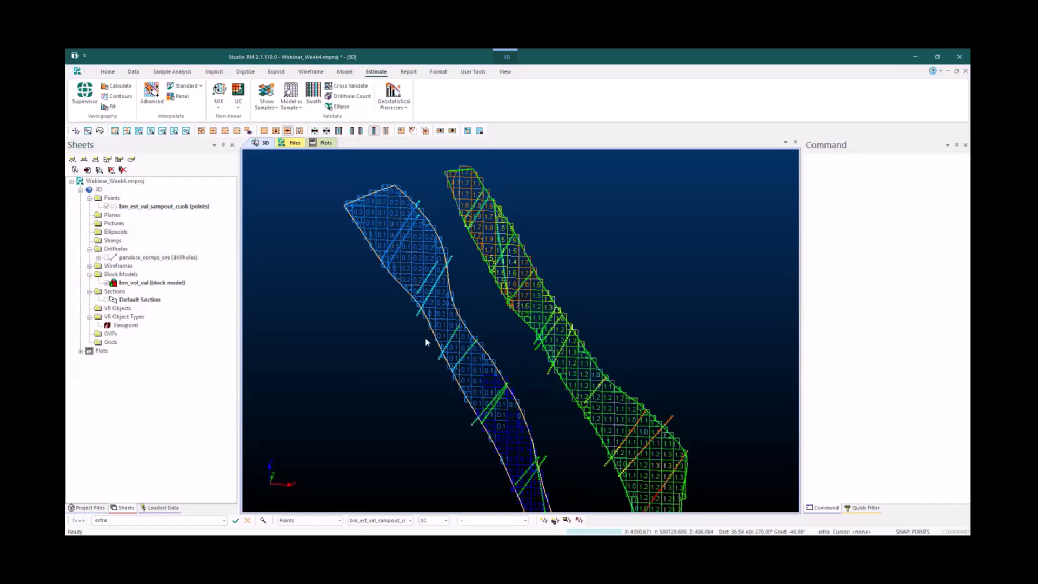
pyautogui.rightClick(193, 209)
pyautogui.moveTo(281, 354)
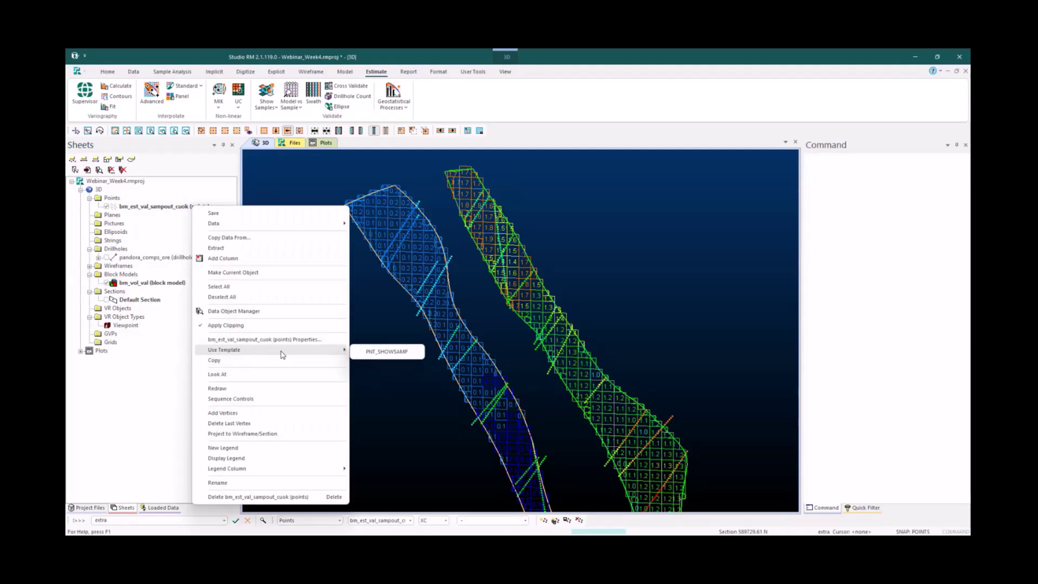
pyautogui.click(385, 352)
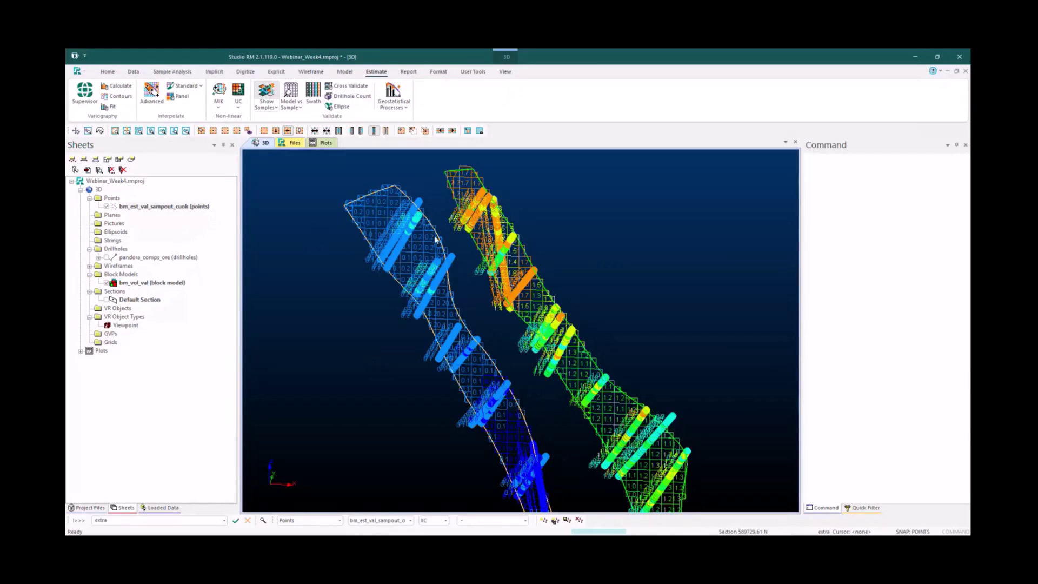
# Toggle the visibility of the sample points and the bm_vol_val block model to compare them on the section up close
pyautogui.click(106, 206)
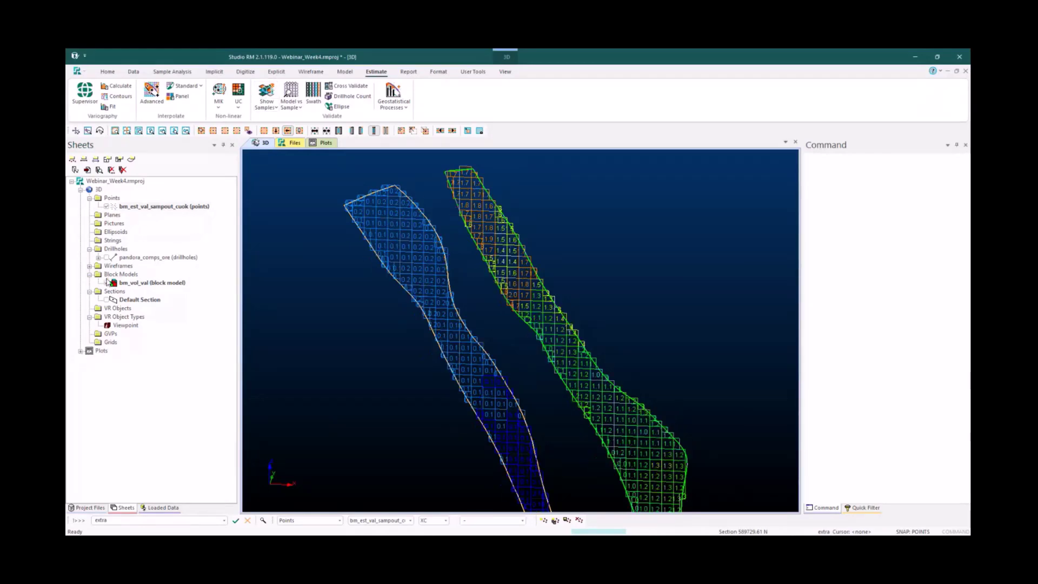
pyautogui.click(106, 206)
pyautogui.click(107, 283)
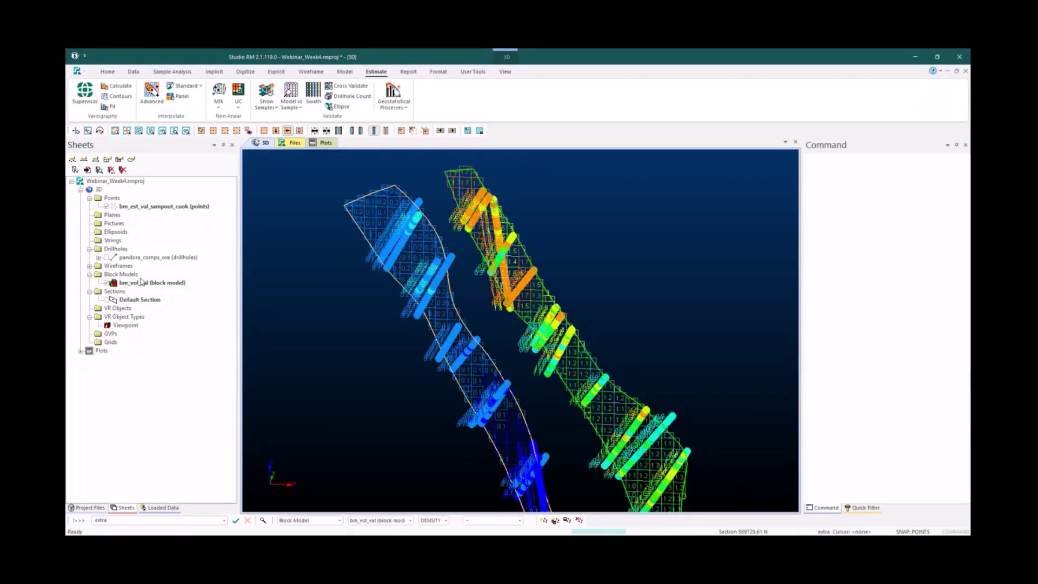
pyautogui.click(264, 131)
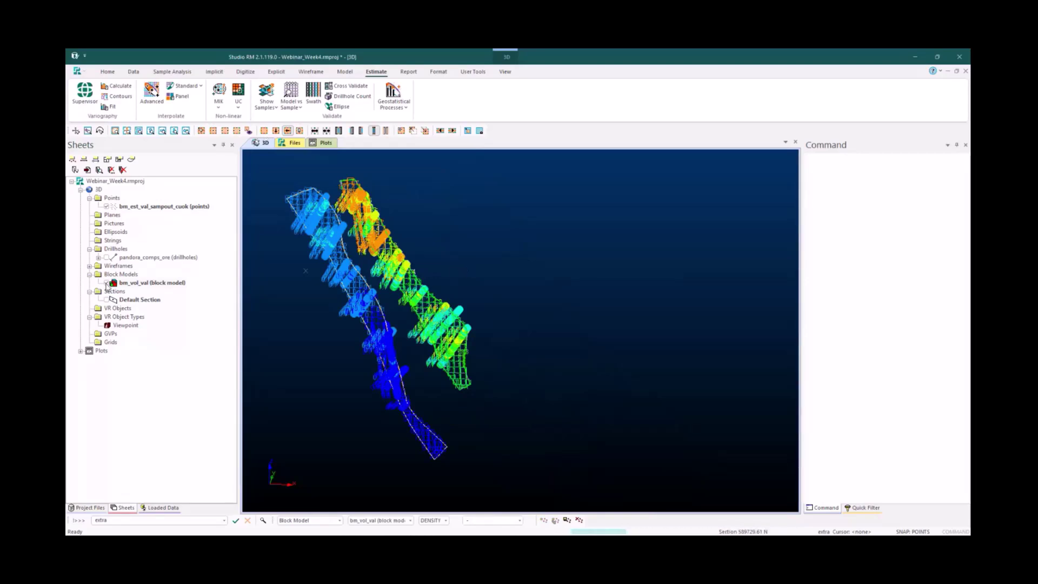
pyautogui.click(107, 283)
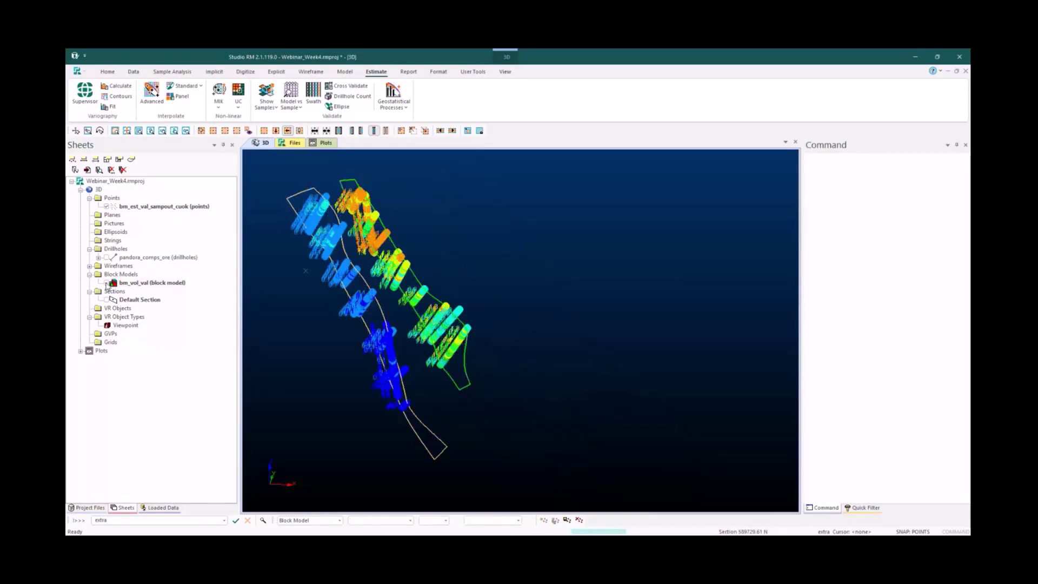
pyautogui.click(107, 207)
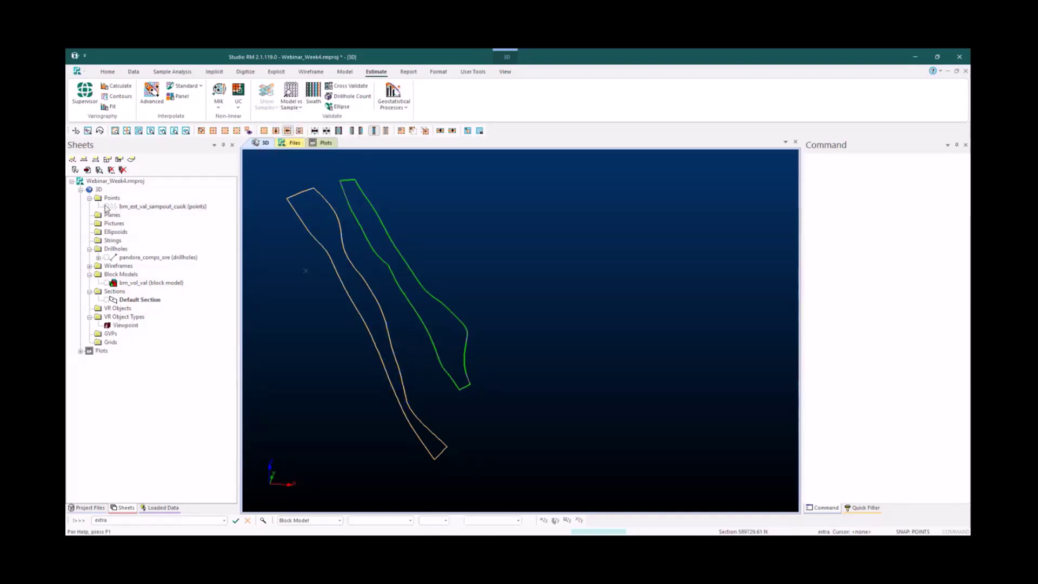
pyautogui.click(107, 207)
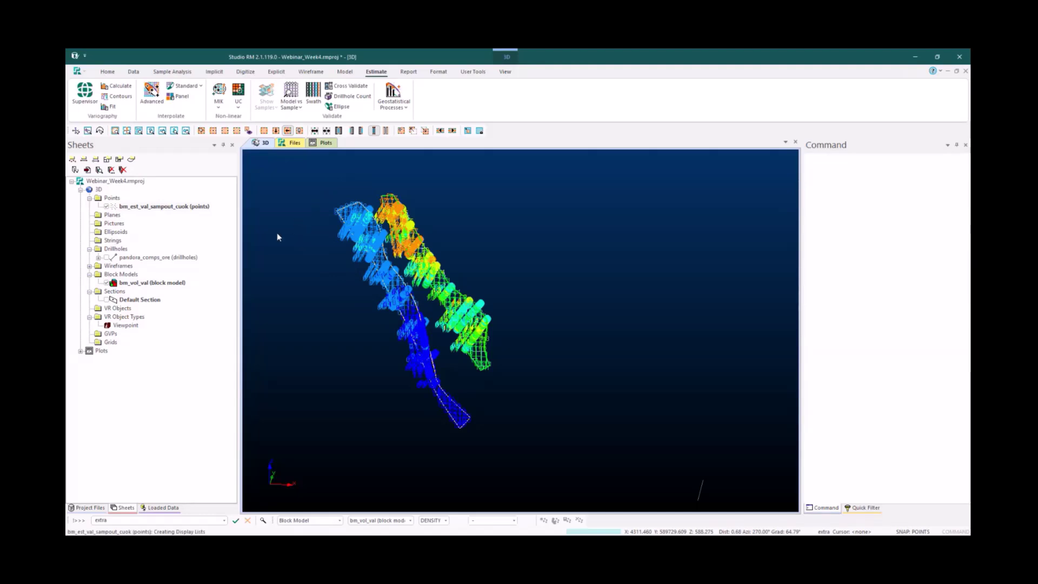
pyautogui.scroll(6, 292, 237)
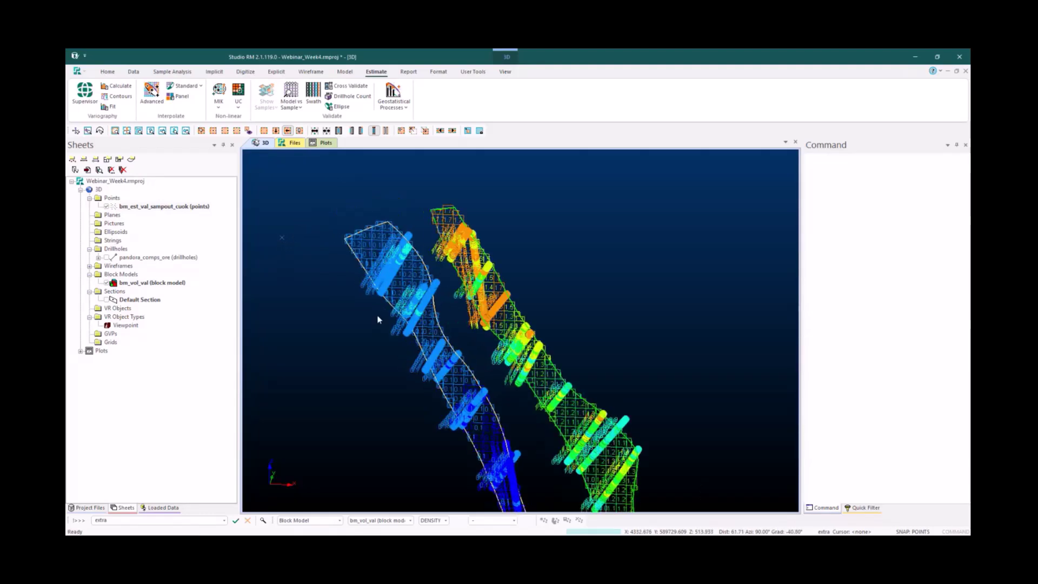
pyautogui.scroll(2, 423, 320)
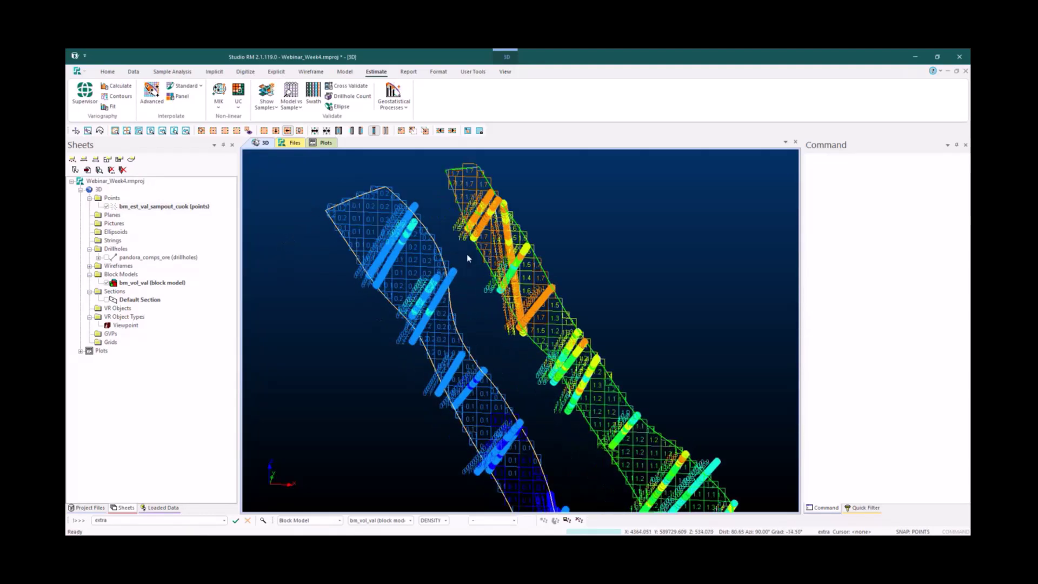
# Use Show Samples on a block near the upper end of the green-outlined vein and inspect its associated samples from an oblique angle
pyautogui.click(266, 93)
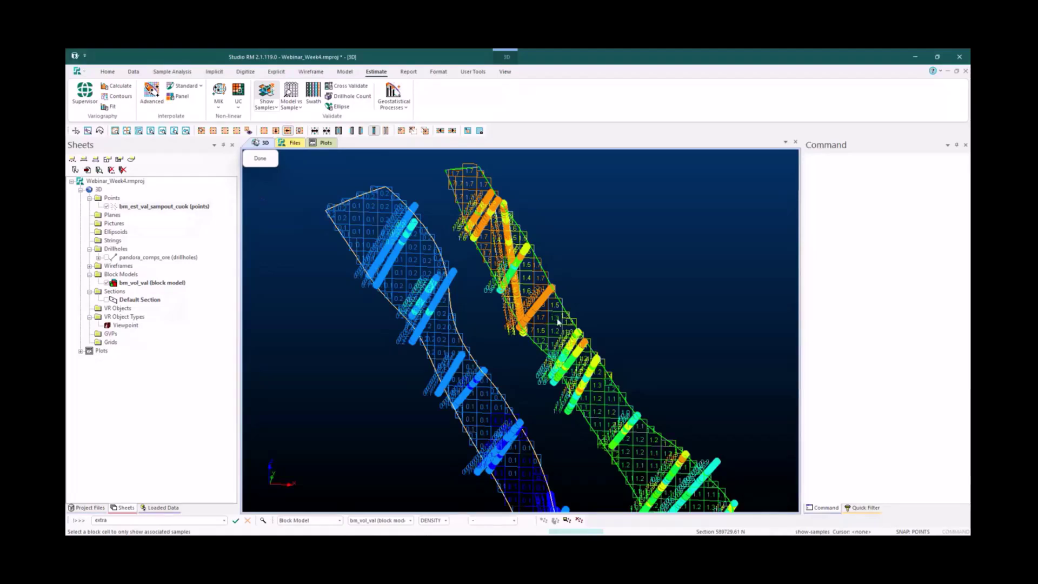
pyautogui.click(486, 237)
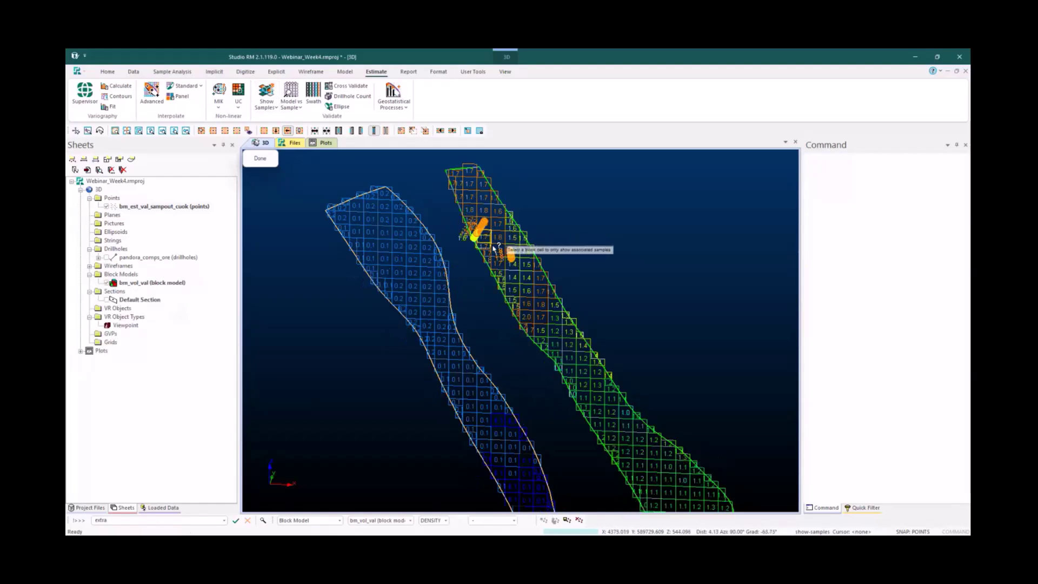
pyautogui.keyDown('shift'); pyautogui.moveTo(527, 246); pyautogui.dragTo(554, 255); pyautogui.keyUp('shift')
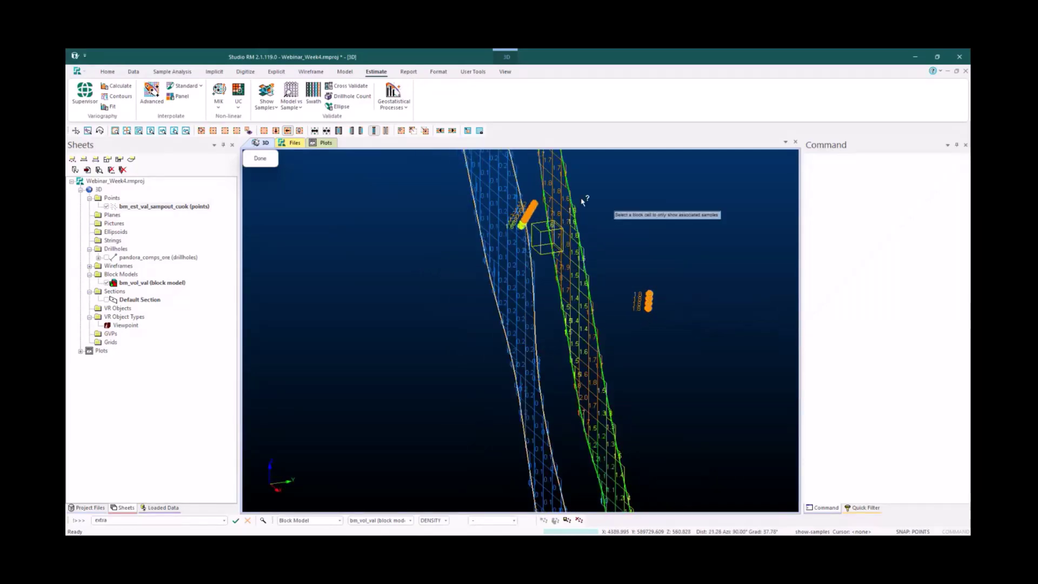
pyautogui.keyDown('shift'); pyautogui.moveTo(528, 304); pyautogui.dragTo(595, 288); pyautogui.keyUp('shift')
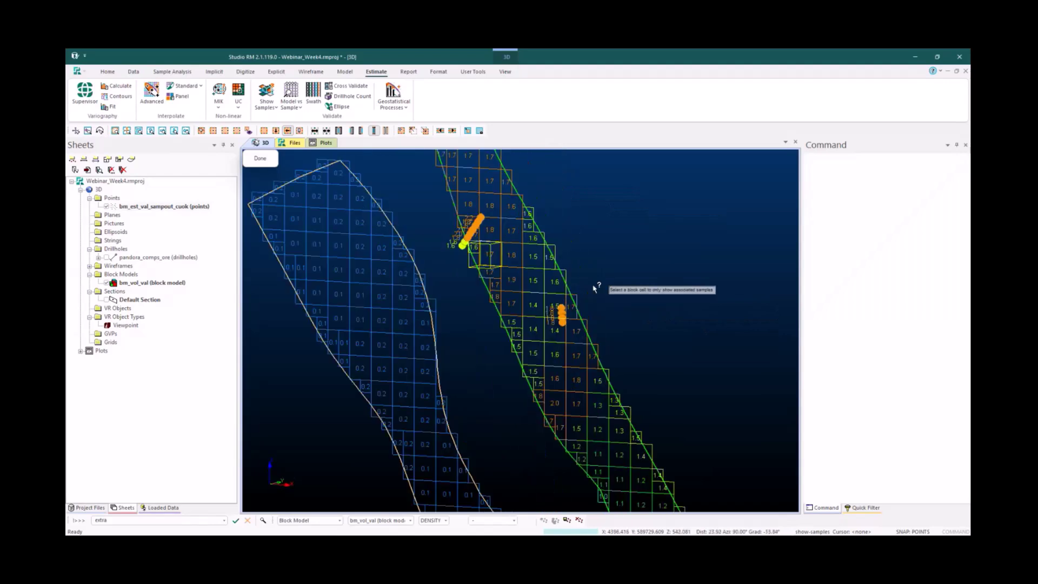
# Show the samples associated with a 1.8-grade block farther down the same vein and inspect them from several angles
pyautogui.click(577, 382)
pyautogui.keyDown('shift'); pyautogui.moveTo(577, 379); pyautogui.dragTo(604, 358); pyautogui.keyUp('shift')
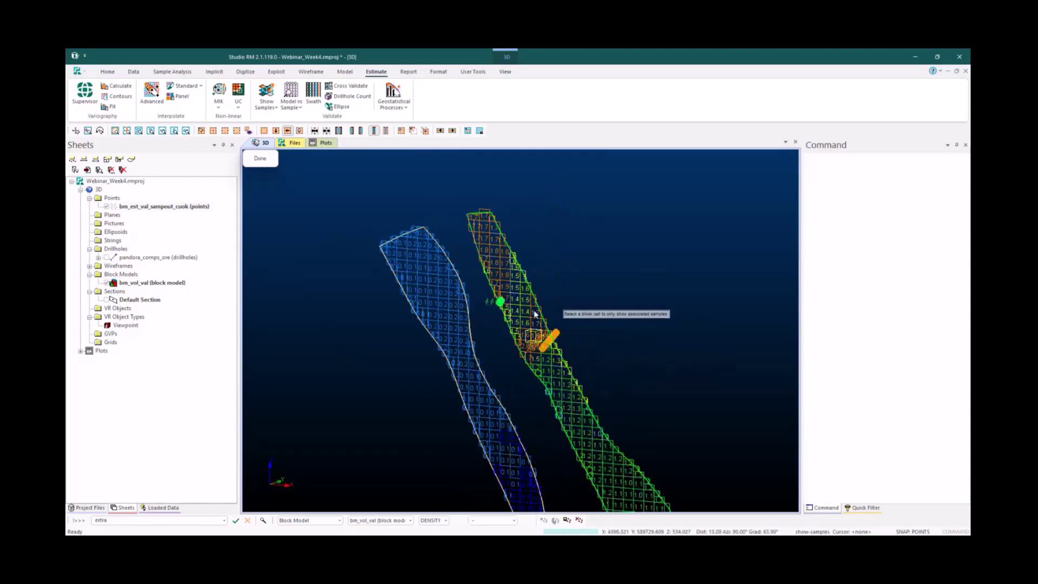
pyautogui.keyDown('ctrl'); pyautogui.moveTo(520, 322); pyautogui.dragTo(494, 286); pyautogui.keyUp('ctrl')
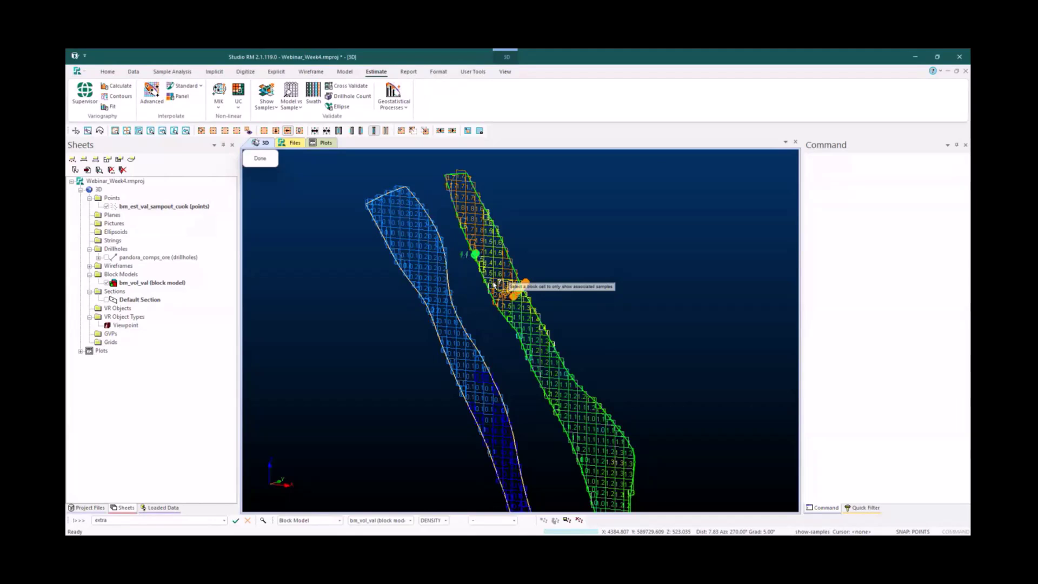
pyautogui.keyDown('shift'); pyautogui.moveTo(493, 284); pyautogui.dragTo(494, 306); pyautogui.keyUp('shift')
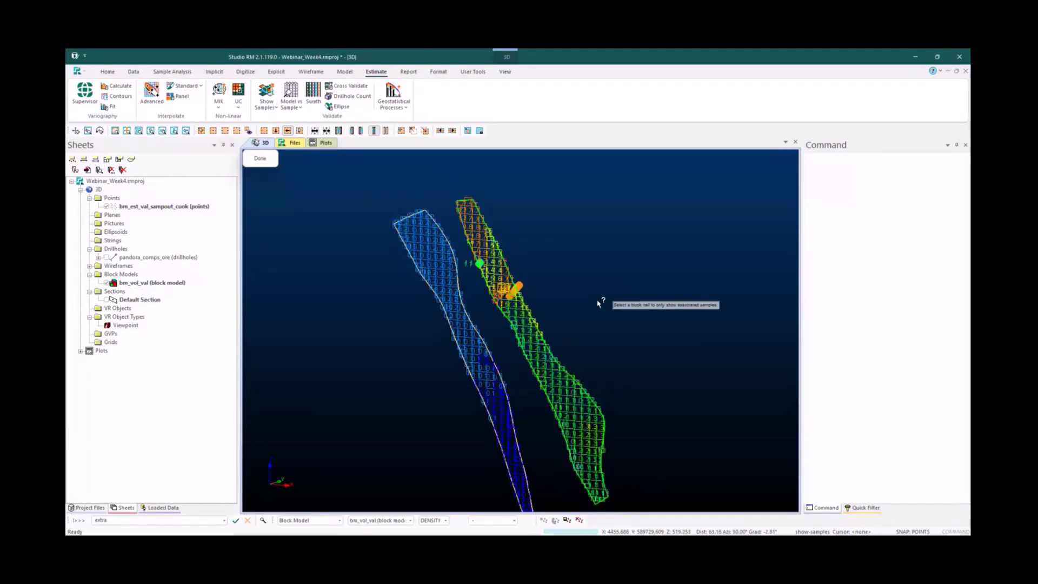
# End the Show Samples command and unload all data from the project
pyautogui.press('Escape')
pyautogui.press('u')
pyautogui.press('a')
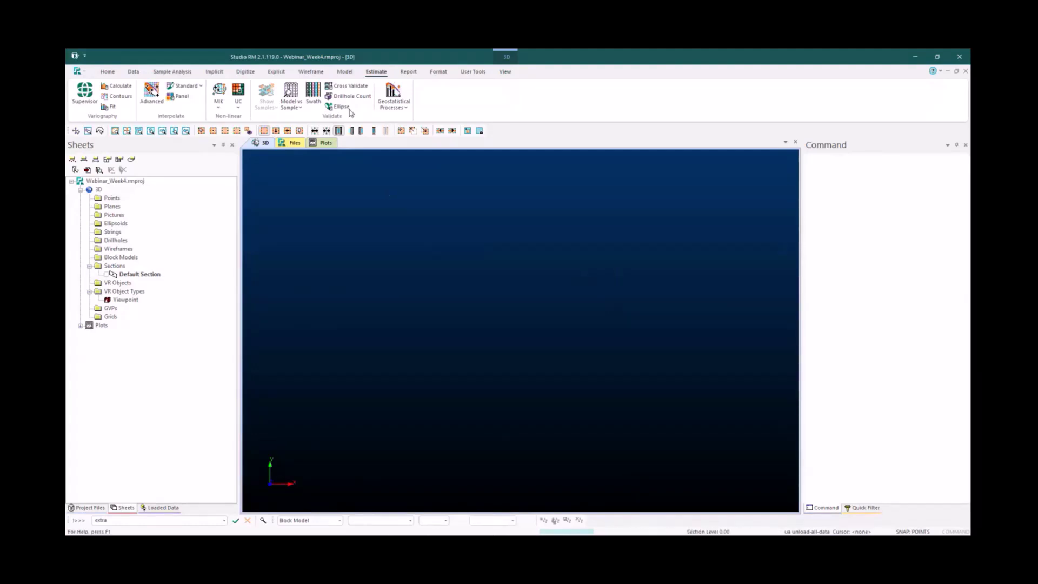
# Restore the saved bm_vol_val setup in Summary Statistics and review its output file, AGOK, CUOK and ASOK fields, and GEOLOGY key
pyautogui.click(177, 72)
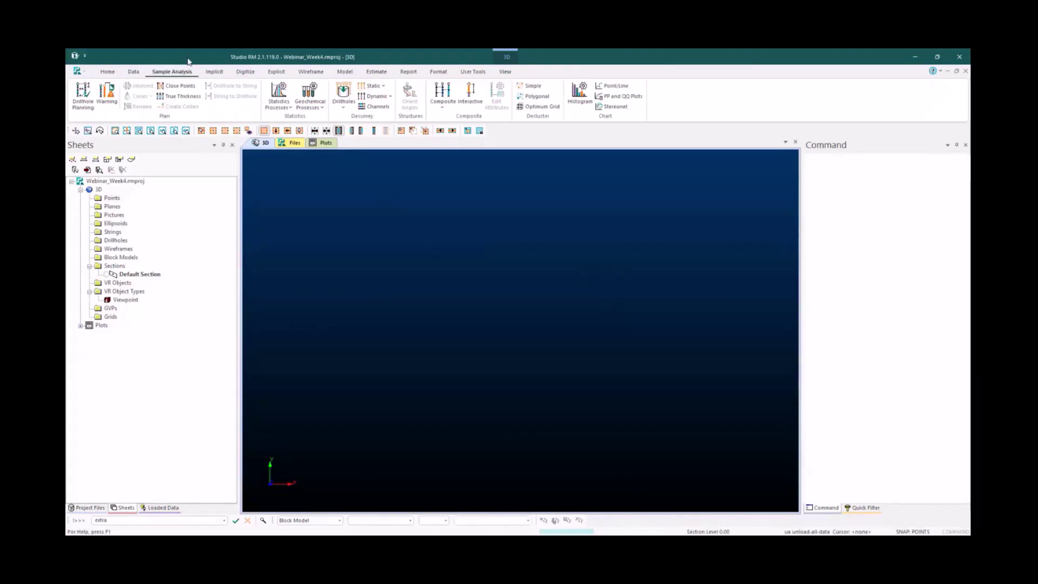
pyautogui.click(286, 102)
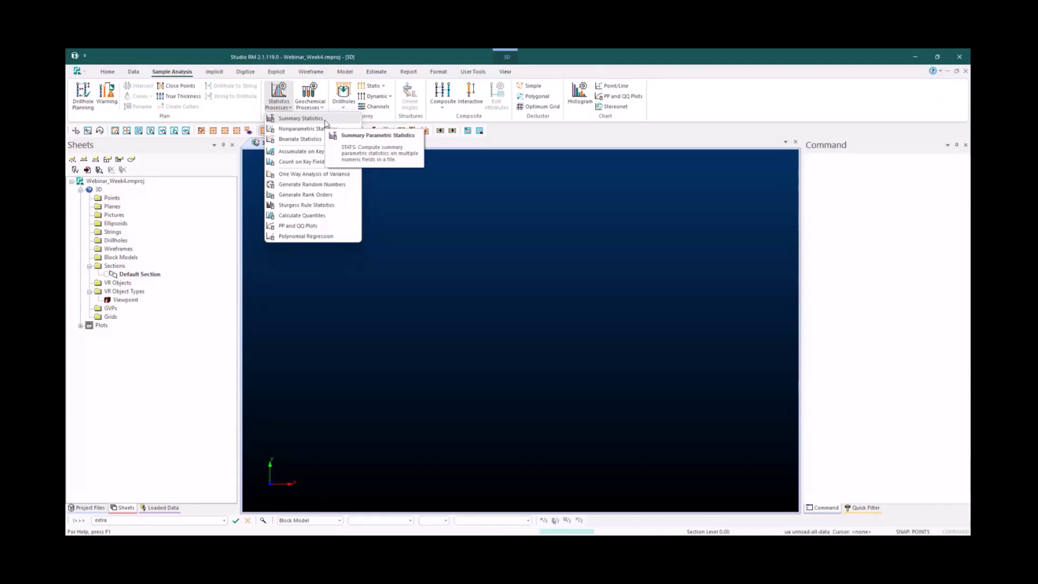
pyautogui.click(324, 119)
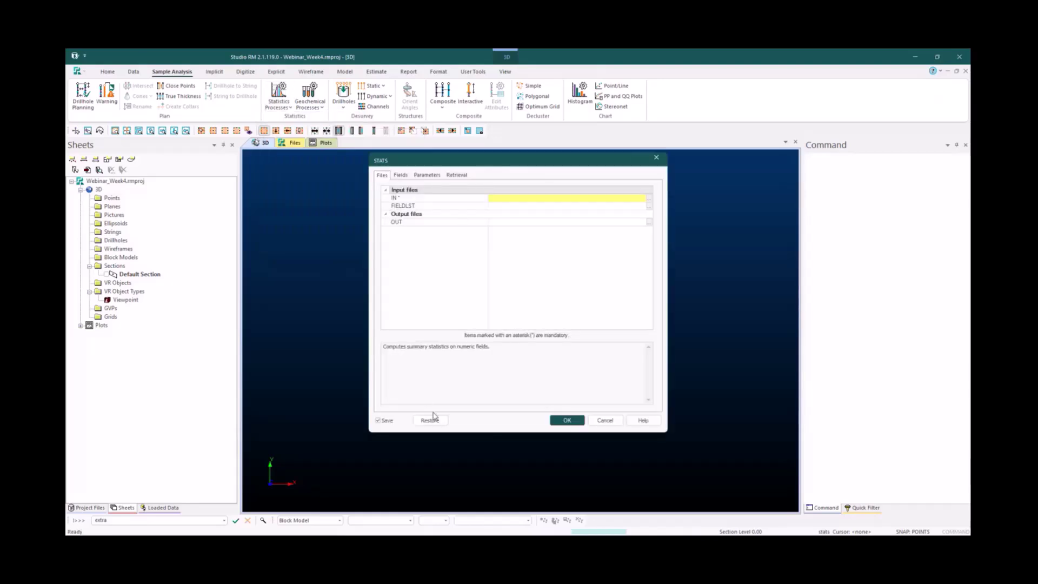
pyautogui.click(431, 419)
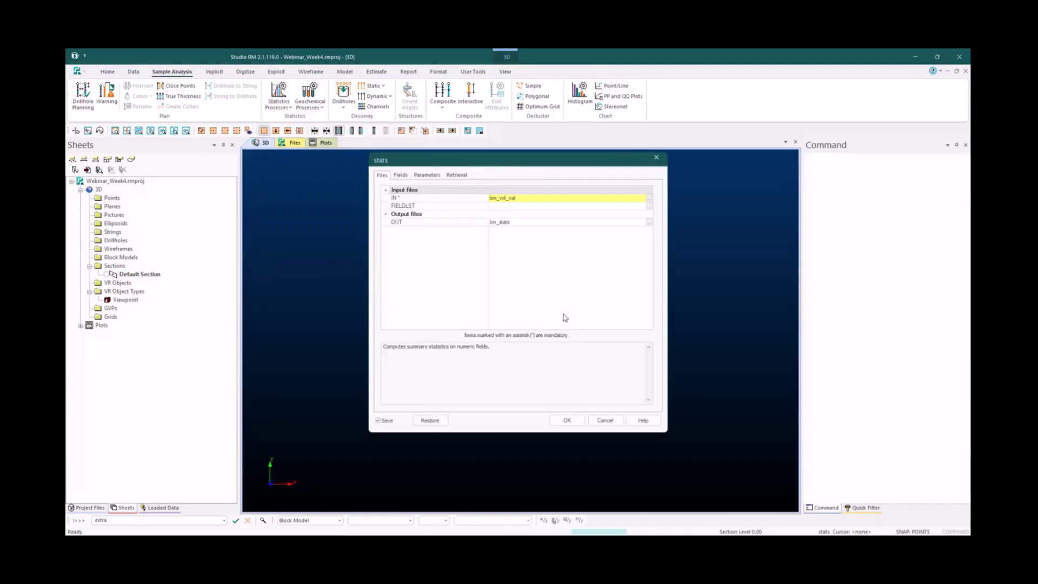
pyautogui.click(400, 174)
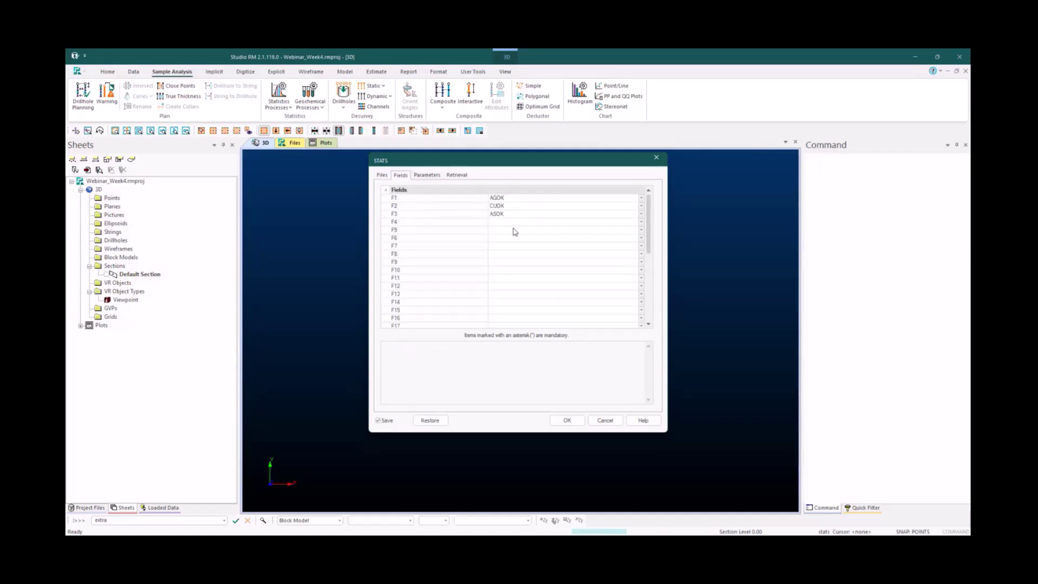
pyautogui.scroll(-3, 514, 231)
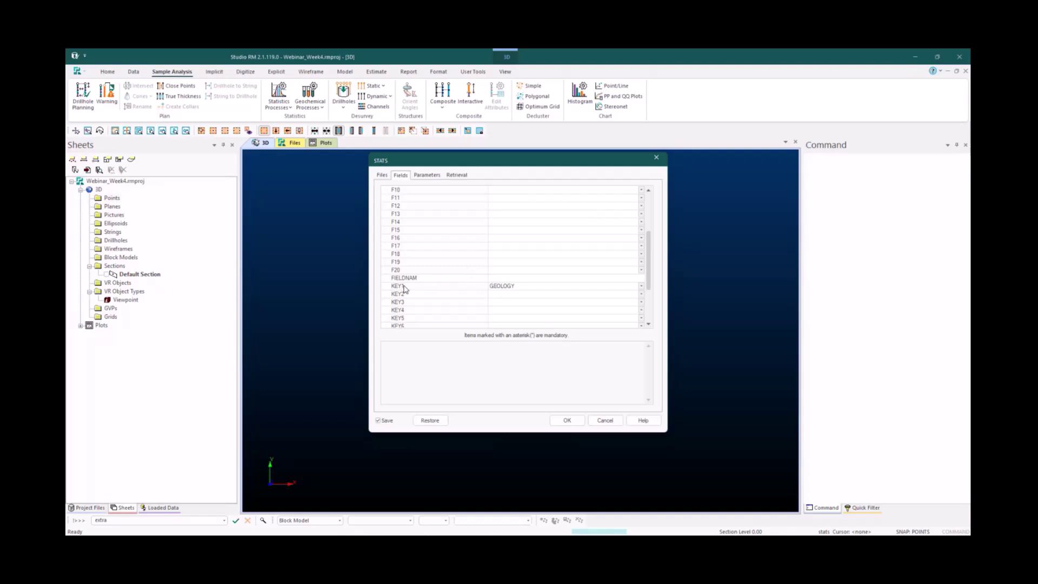
pyautogui.scroll(3, 502, 271)
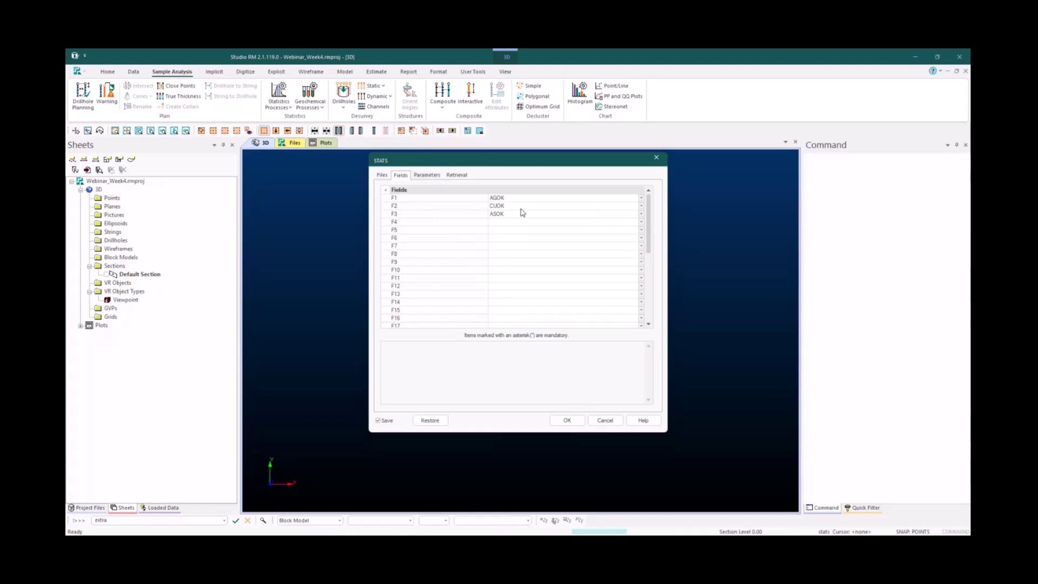
pyautogui.click(605, 421)
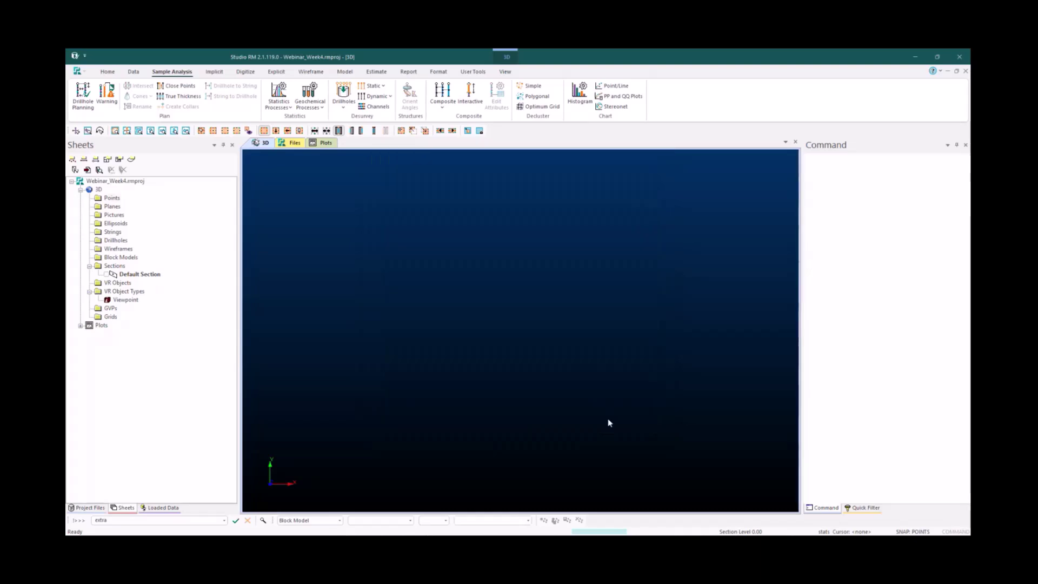
# Open the bm_stats table and examine the statistics of AGOK, ASOK and CUOK per geology domain, including the minimum, mean and negative columns
pyautogui.click(92, 508)
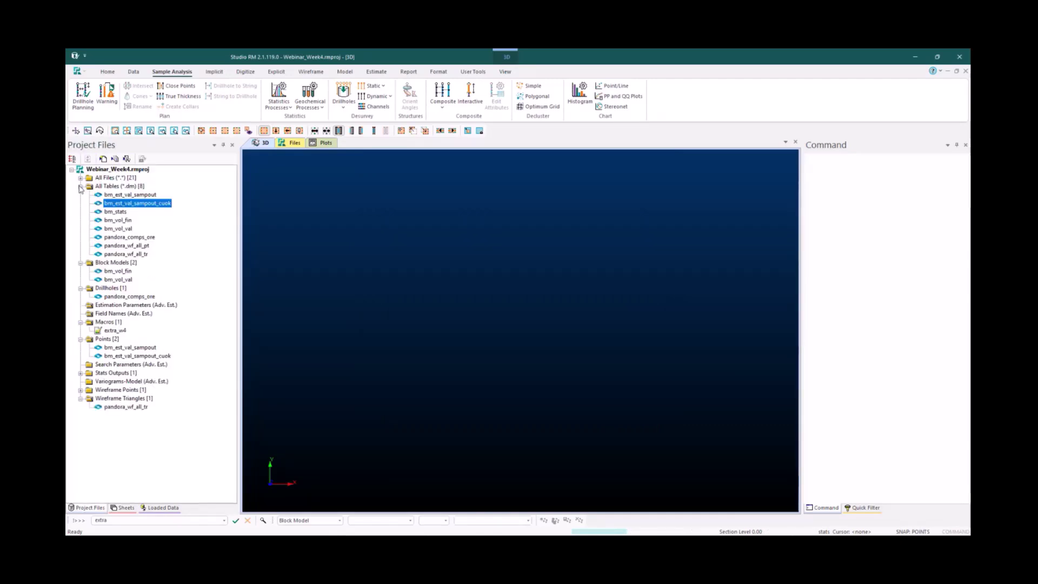
pyautogui.click(114, 212)
pyautogui.doubleClick(115, 212)
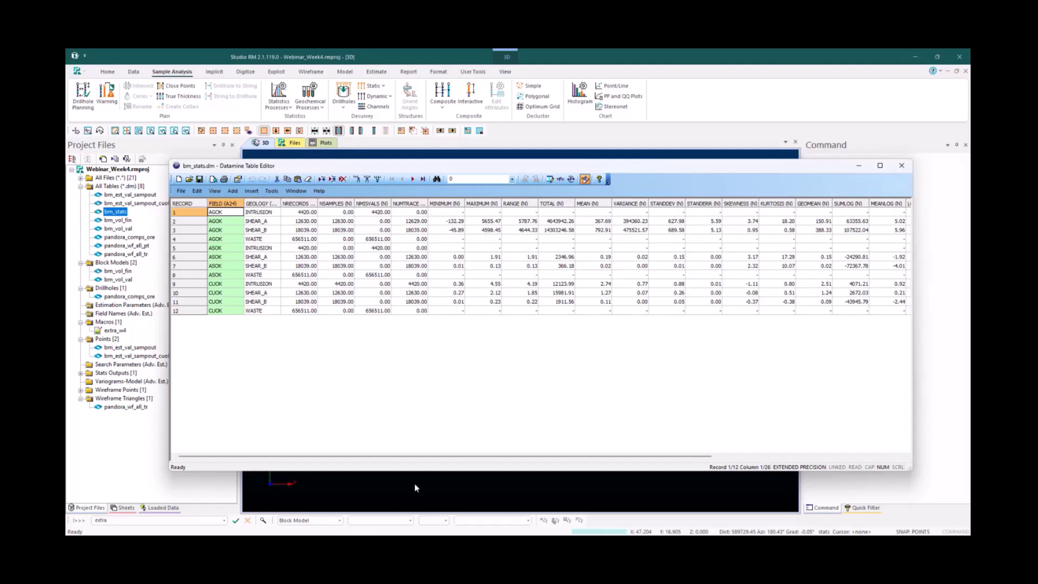
pyautogui.moveTo(449, 457); pyautogui.dragTo(640, 457)
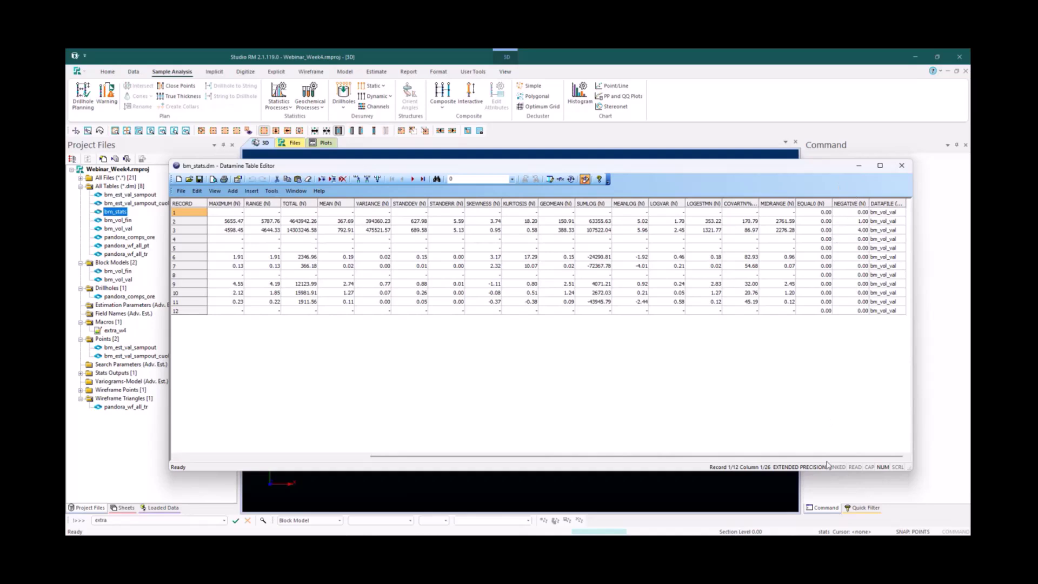
pyautogui.moveTo(835, 456)
pyautogui.mouseDown()
pyautogui.moveTo(303, 456)
pyautogui.moveTo(854, 457)
pyautogui.mouseUp()
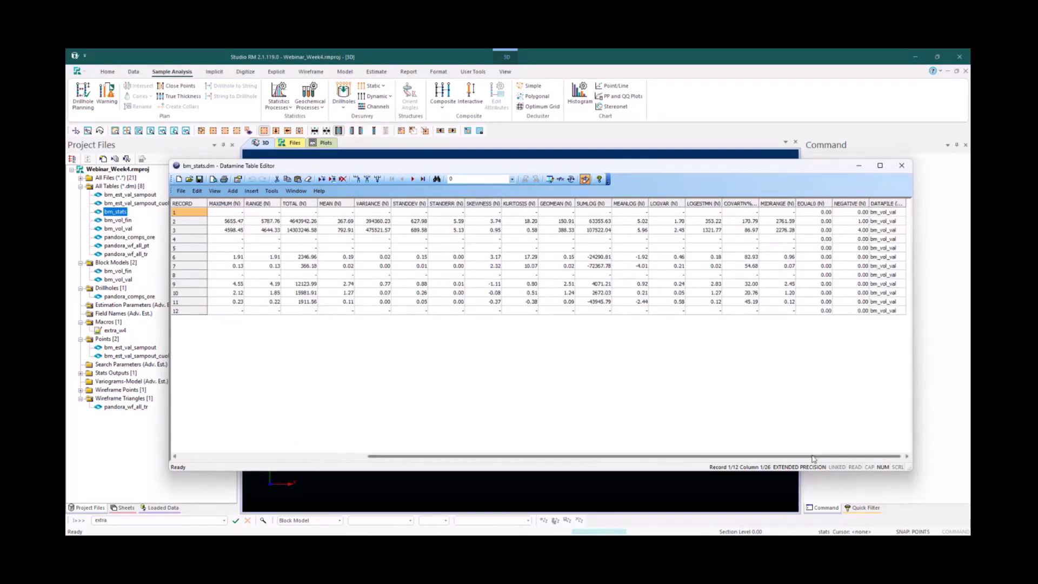
pyautogui.moveTo(814, 457); pyautogui.dragTo(541, 457)
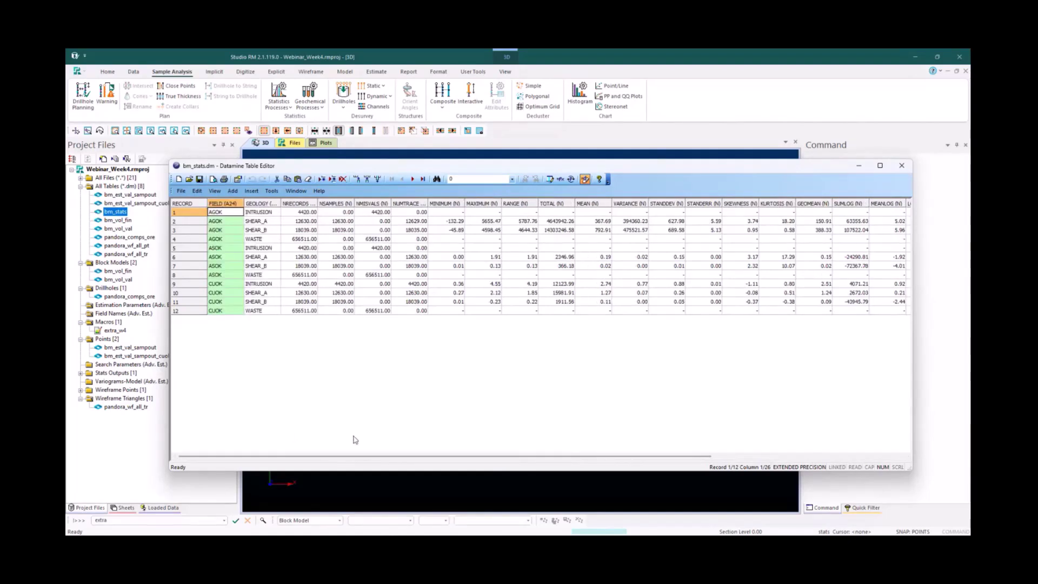
pyautogui.moveTo(625, 457); pyautogui.dragTo(818, 455)
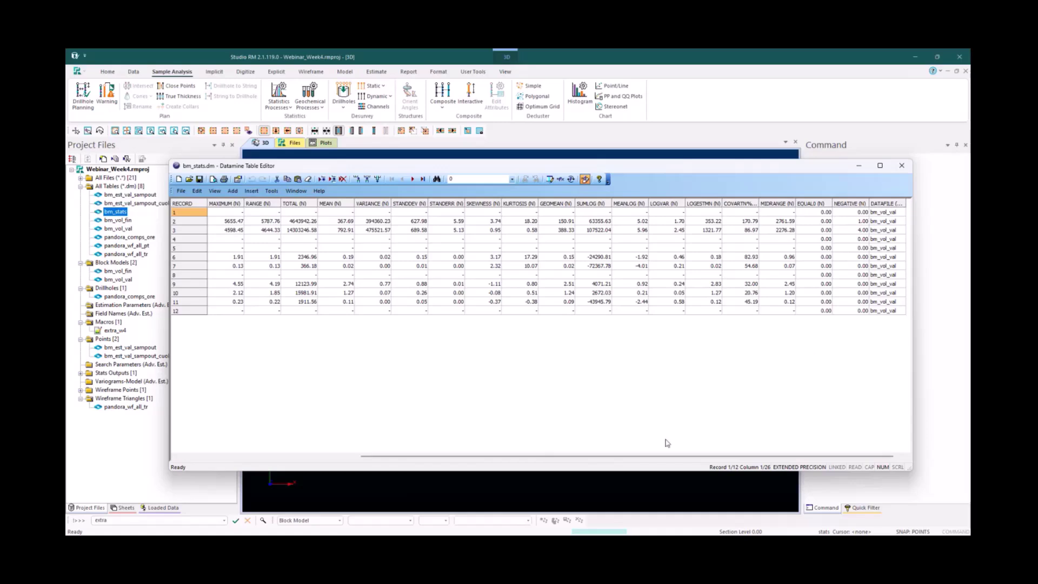
pyautogui.moveTo(670, 457); pyautogui.dragTo(432, 456)
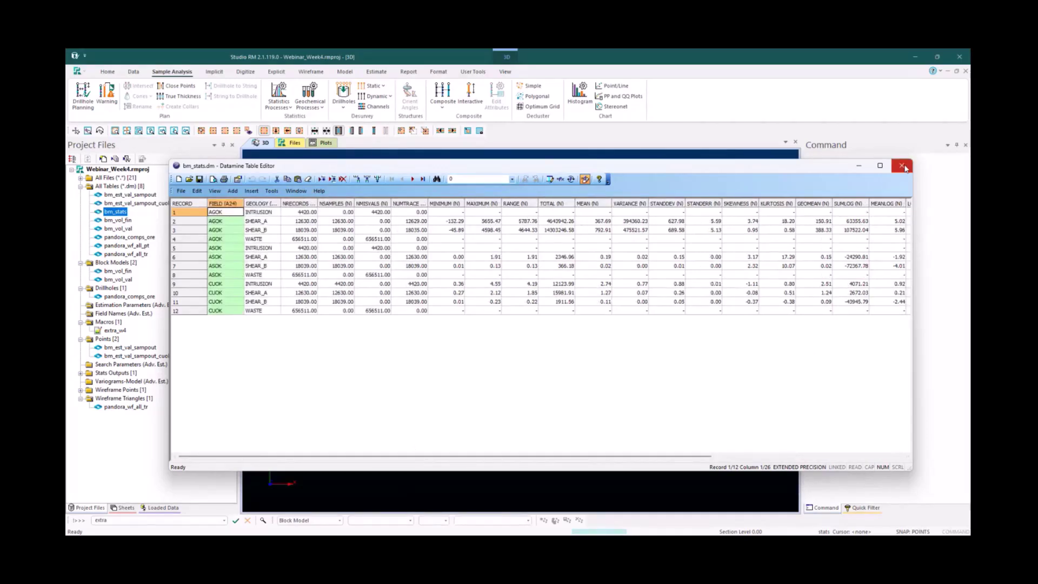
pyautogui.click(902, 166)
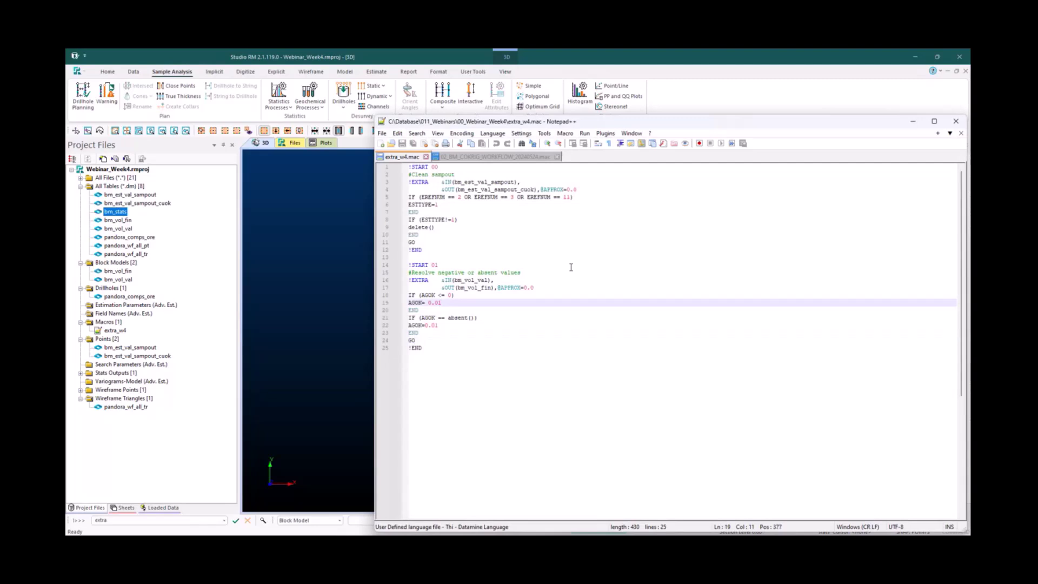
# Review the extra_w4.mac section in Notepad++ that replaces negative or absent AGOK values with 0.01 and outputs bm_vol_fin
pyautogui.moveTo(464, 269); pyautogui.dragTo(402, 195)
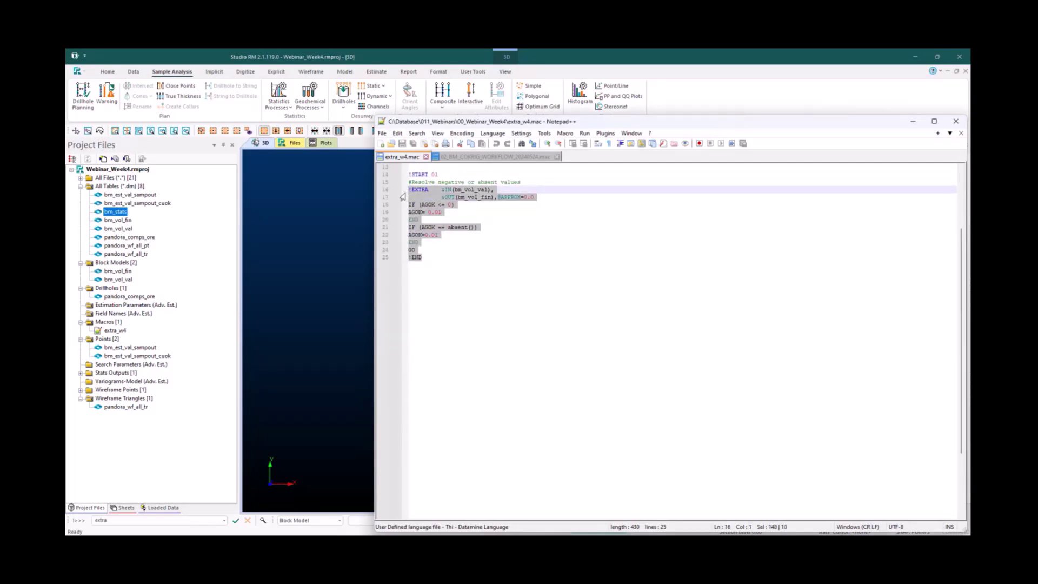
pyautogui.click(441, 268)
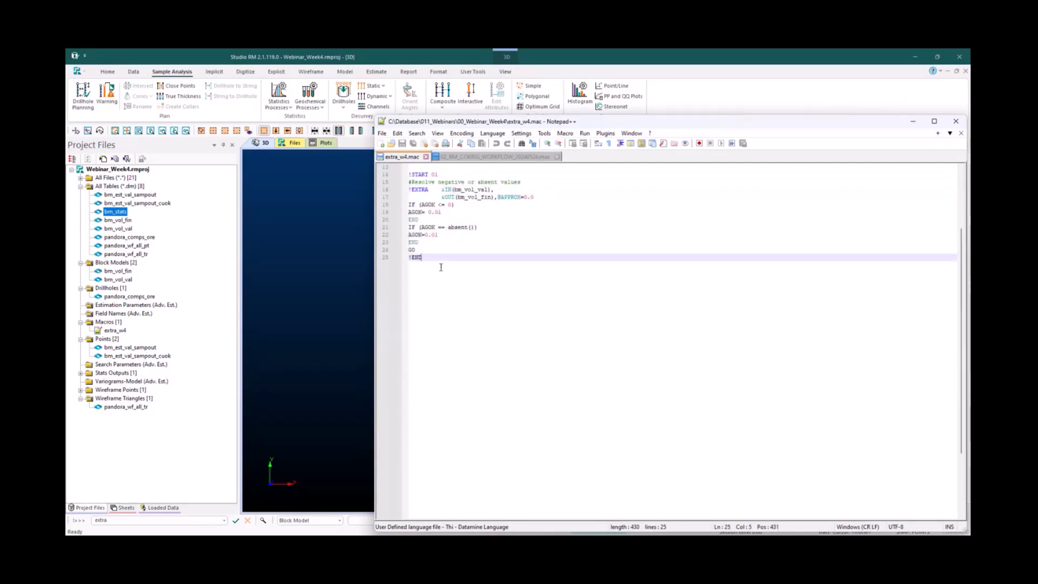
pyautogui.click(415, 205)
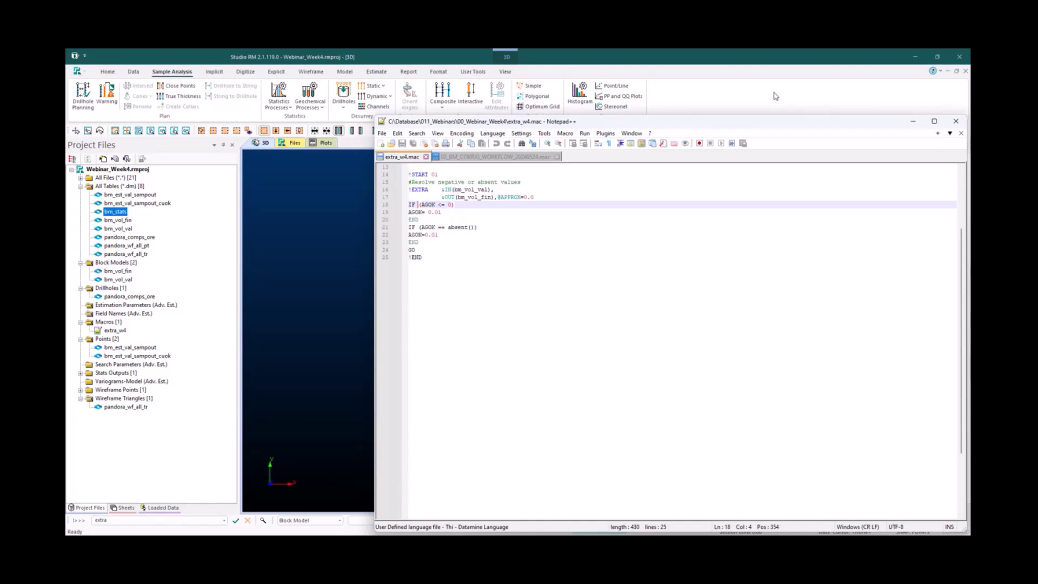
pyautogui.moveTo(793, 120); pyautogui.dragTo(67, 103)
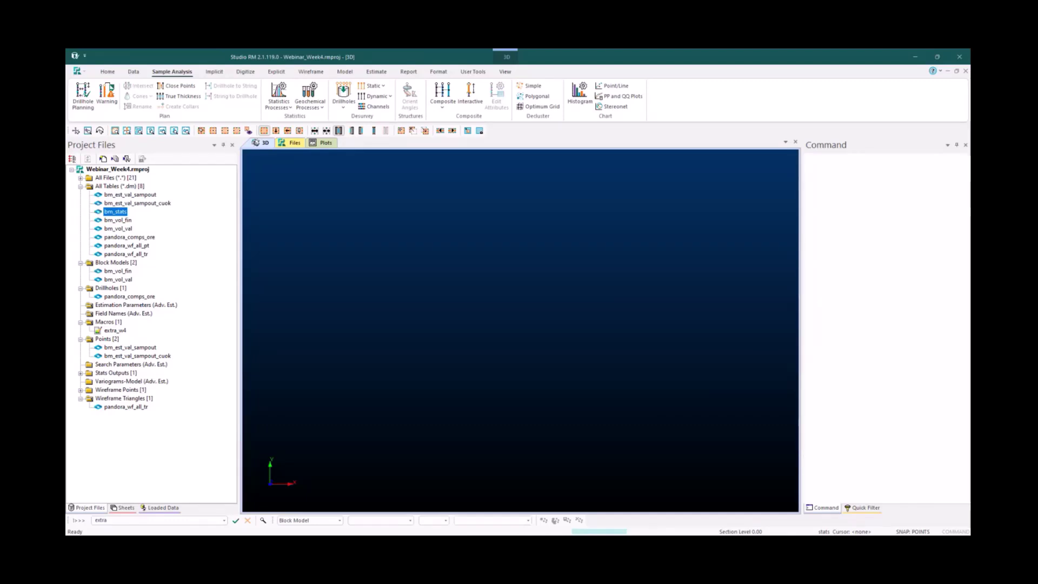
# Switch to the Webinar_Week4_Model_Validaton project in Supervisor and add pandora_comps_ore.dm from the 00_Webinar_Week4 folder as point data
pyautogui.click(937, 57)
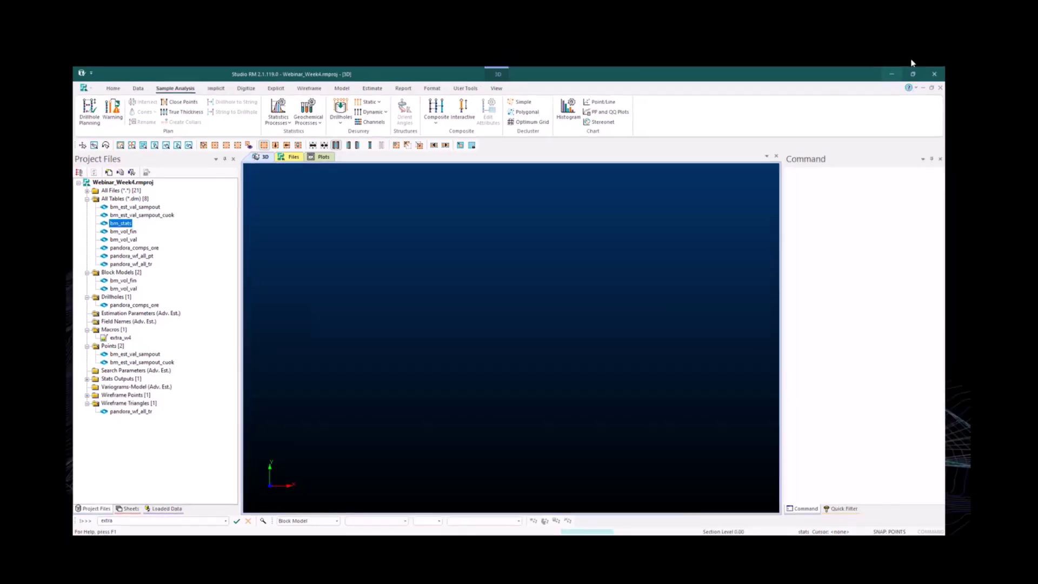
pyautogui.click(899, 60)
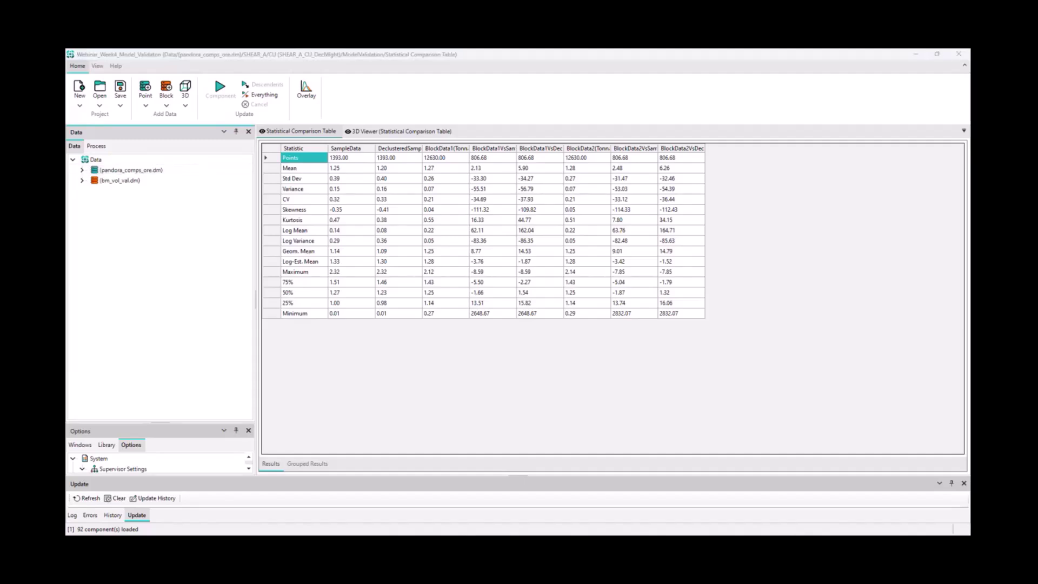
pyautogui.moveTo(774, 535); pyautogui.dragTo(666, 146)
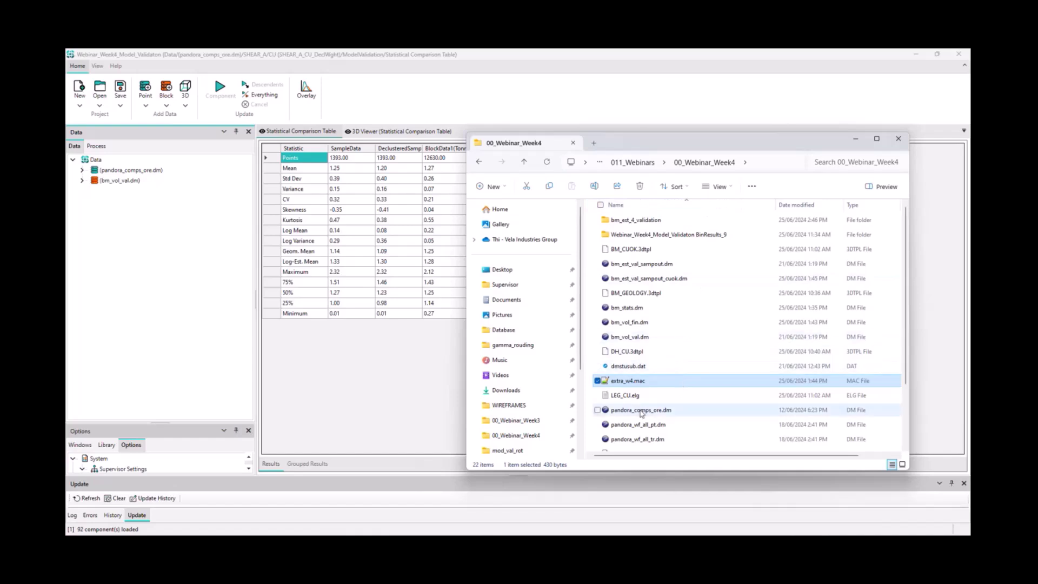
pyautogui.moveTo(641, 413); pyautogui.dragTo(198, 265)
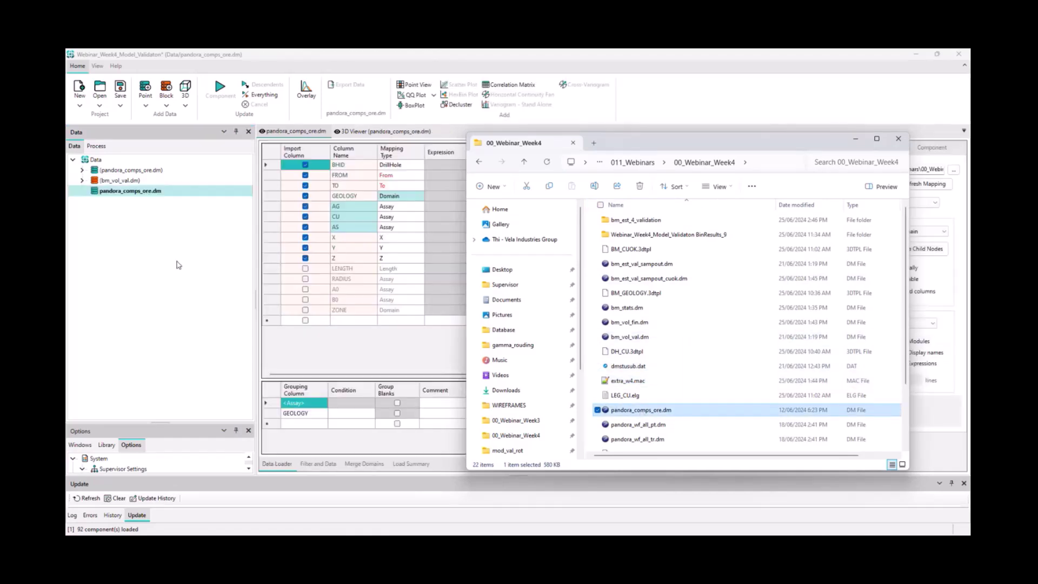
pyautogui.moveTo(741, 141); pyautogui.dragTo(732, 140)
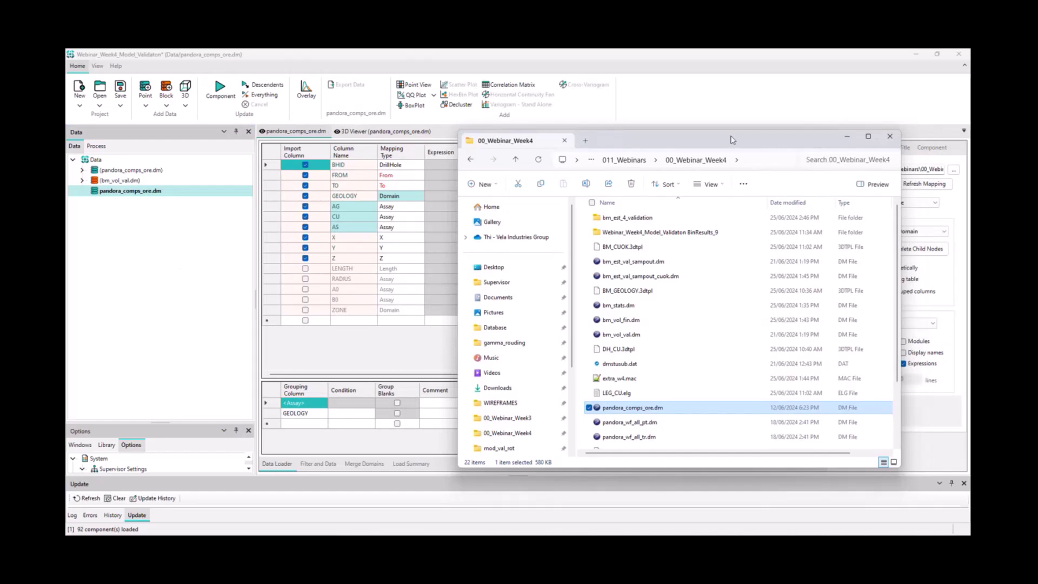
pyautogui.click(847, 137)
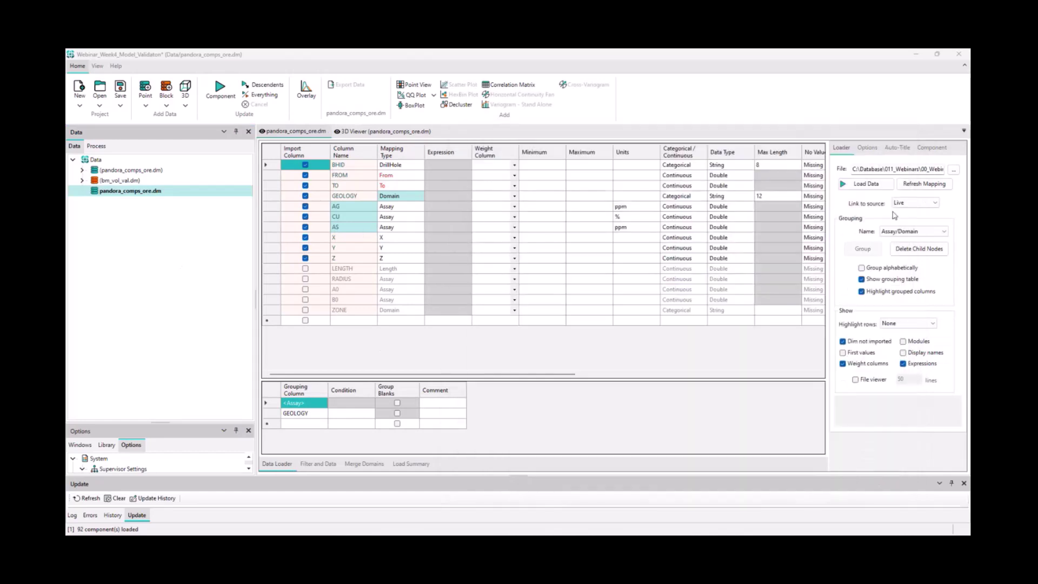
# Load the newly added pandora_comps_ore.dm with its source link set to Detached and its grouping set to Domain/Assay
pyautogui.click(912, 206)
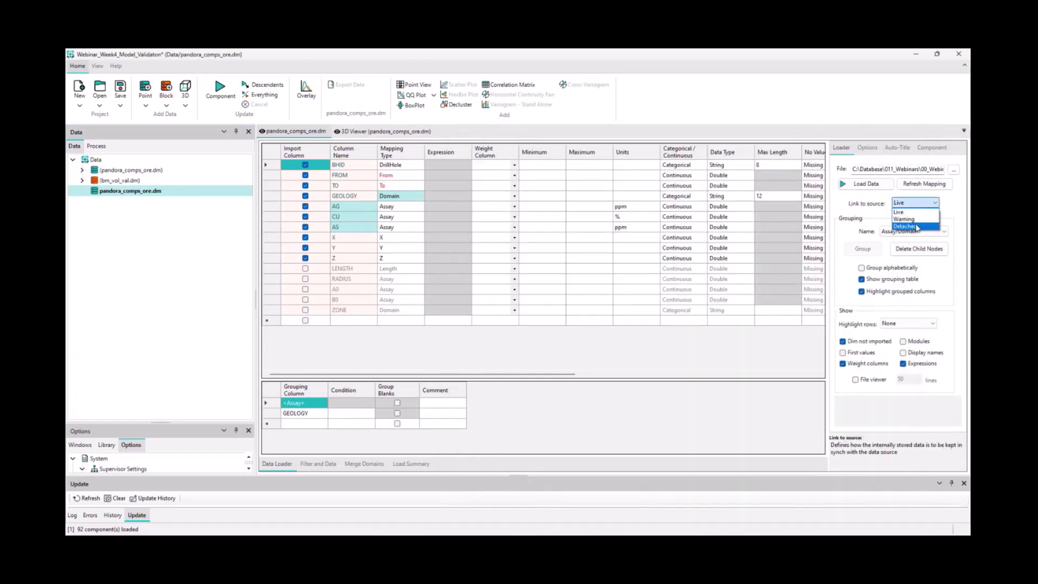
pyautogui.click(916, 228)
pyautogui.click(915, 232)
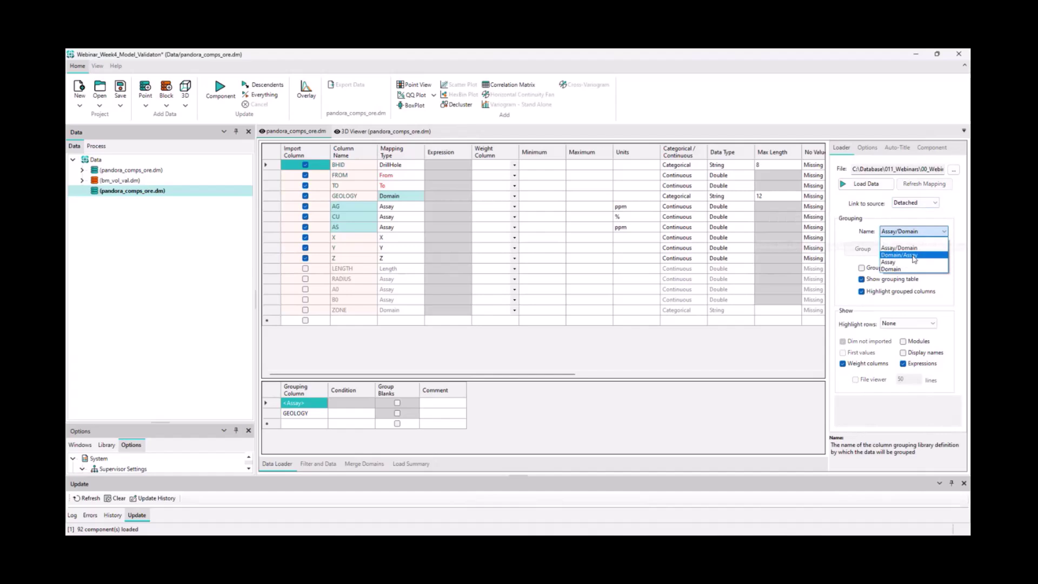
pyautogui.click(914, 255)
pyautogui.click(863, 184)
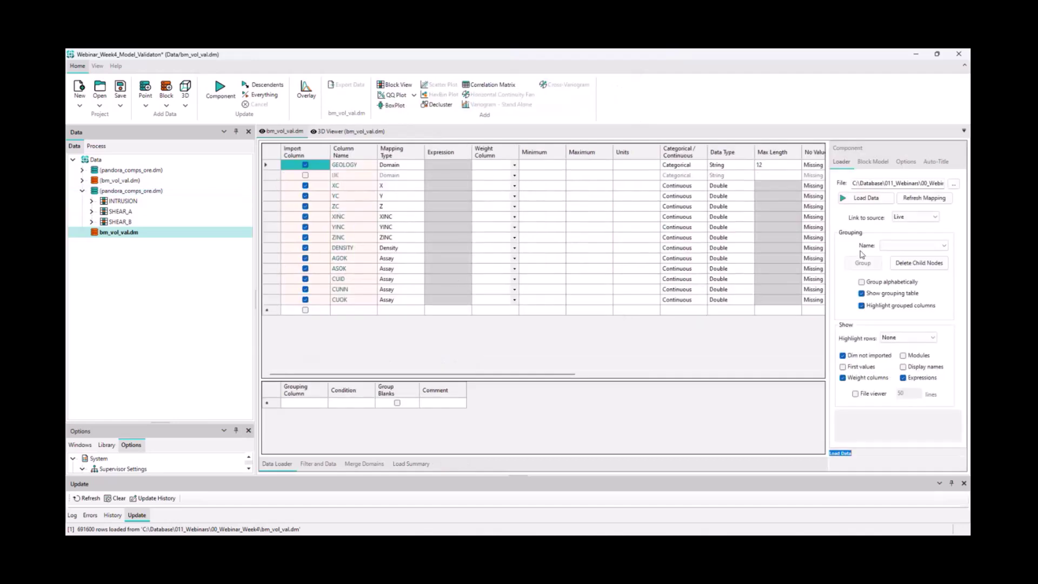
# Set the source link of the newly added bm_vol_val.dm block model to Detached and open its grouping options
pyautogui.click(920, 220)
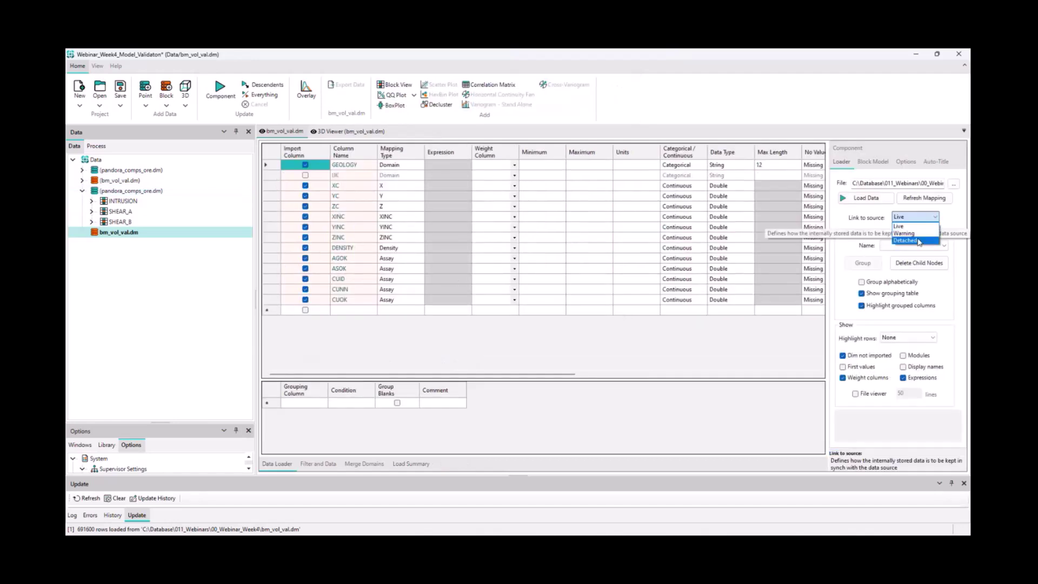
pyautogui.click(919, 227)
pyautogui.click(918, 247)
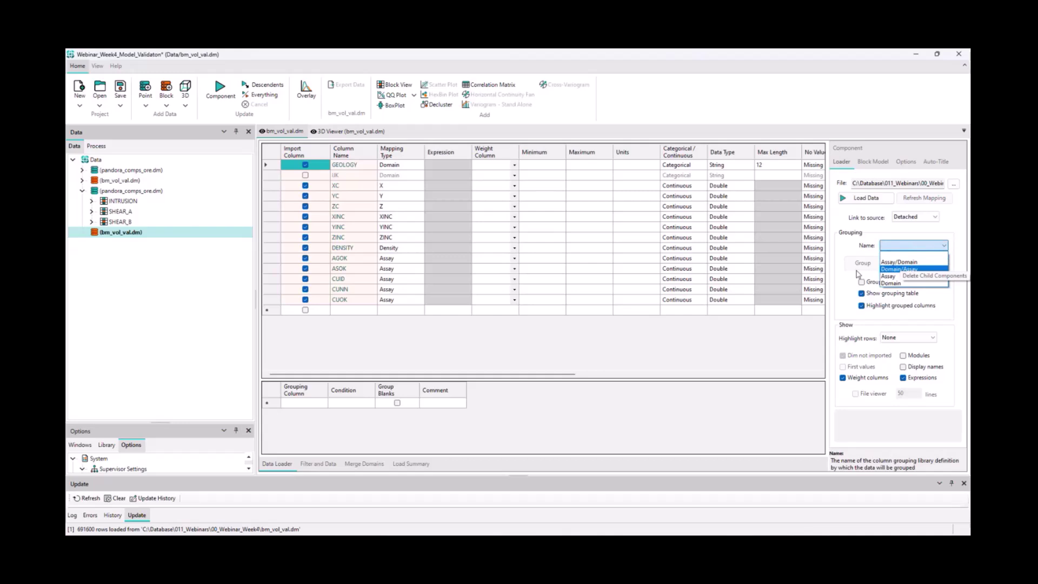
# Check the grouping definition used by the newly loaded pandora_comps_ore.dm composites and return to the bm_vol_val.dm loader settings
pyautogui.click(144, 194)
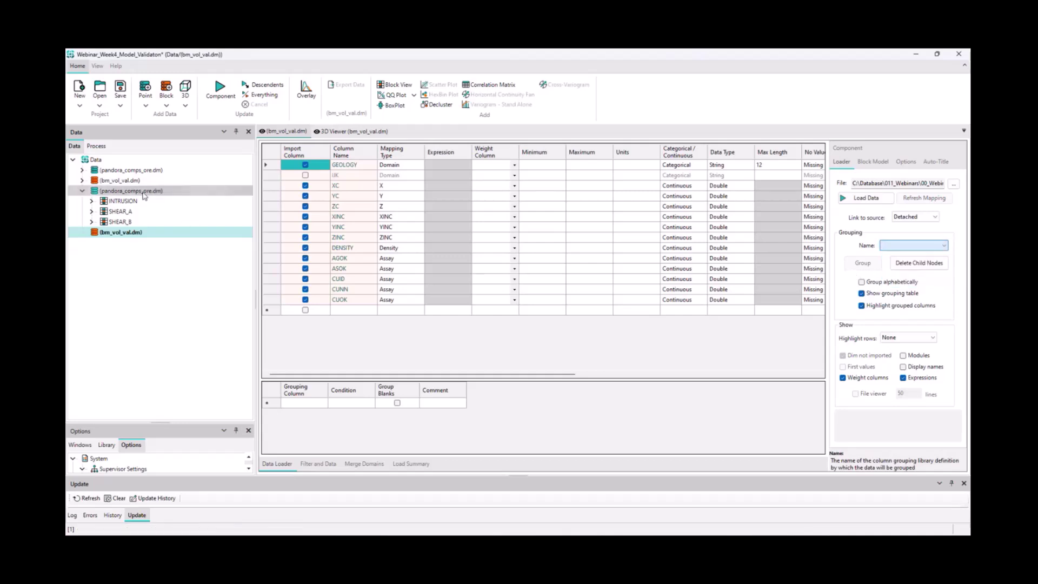
pyautogui.click(145, 194)
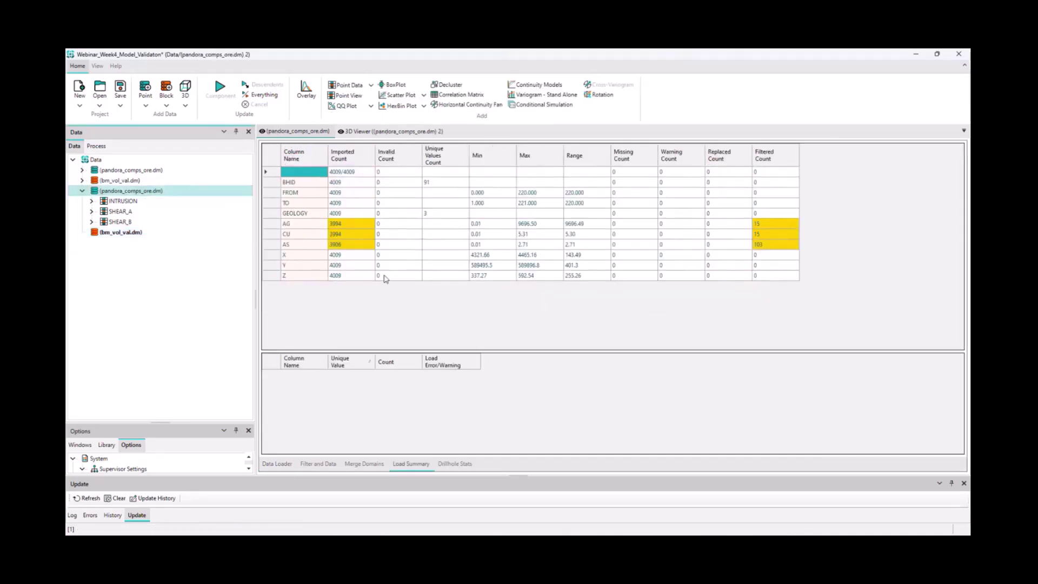
pyautogui.click(278, 464)
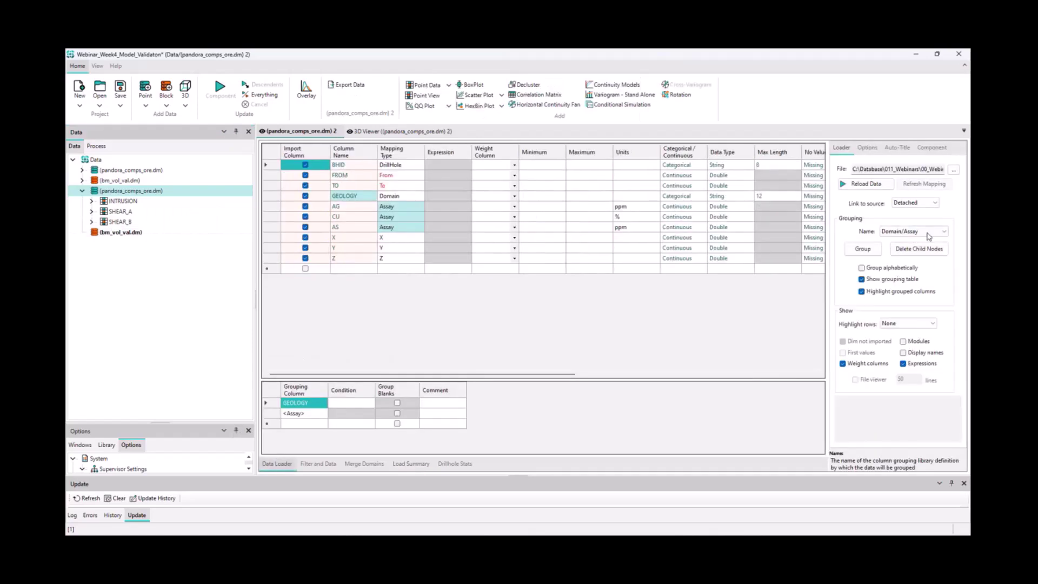
pyautogui.click(115, 232)
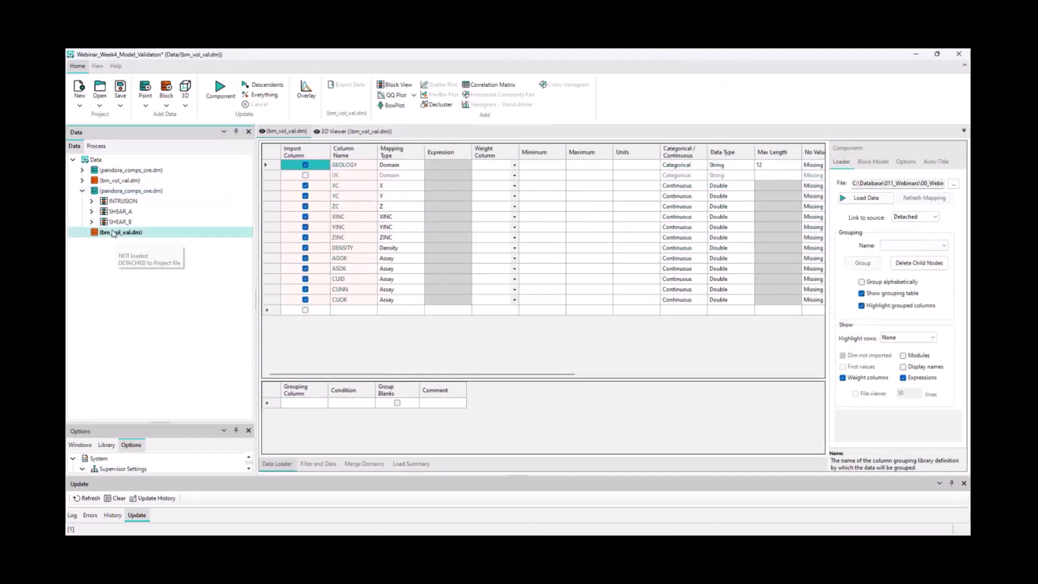
# Load the newly added bm_vol_val.dm block model with the Domain/Assay grouping and collapse its domain list
pyautogui.click(919, 246)
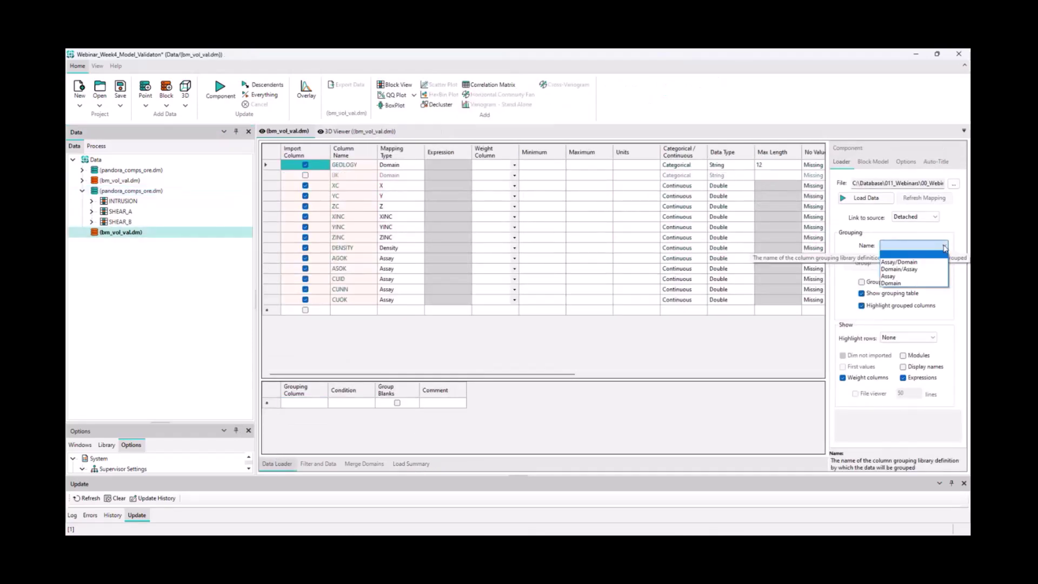
pyautogui.click(910, 269)
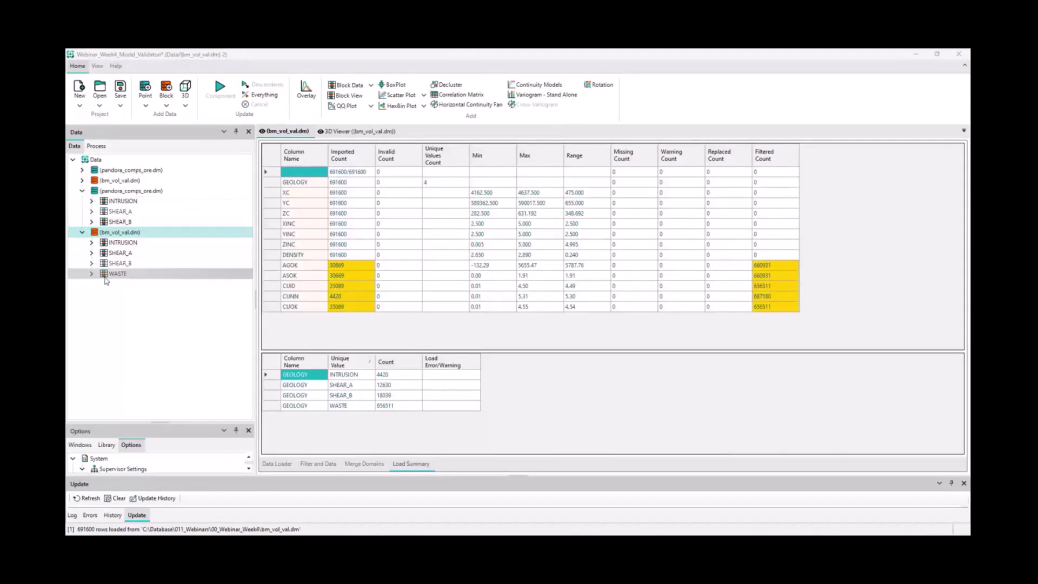
pyautogui.click(82, 232)
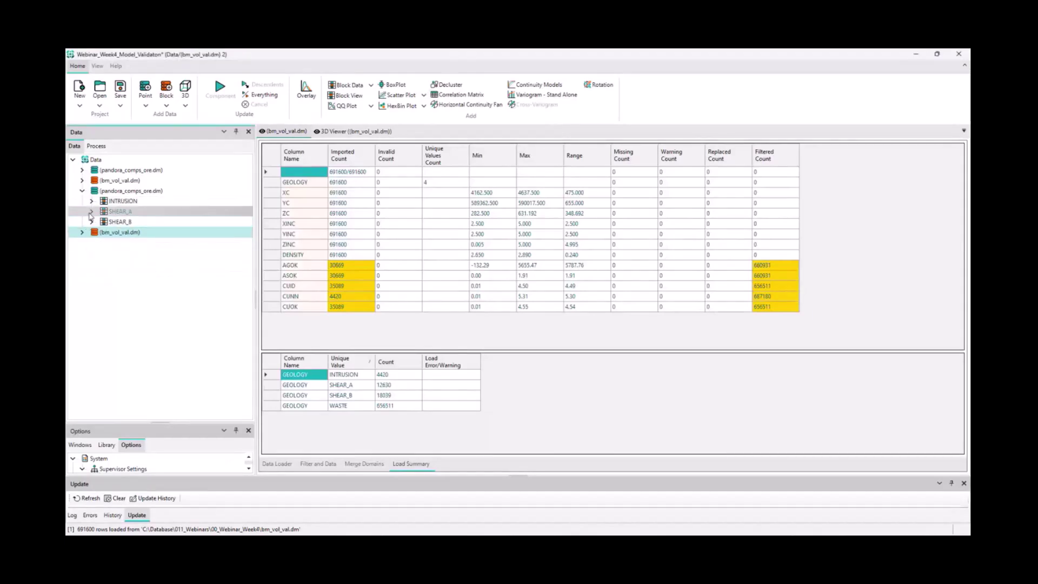
# Add a ModelValidation component to the CU assay of the SHEAR_A domain in the newly loaded pandora_comps_ore.dm composites
pyautogui.click(90, 212)
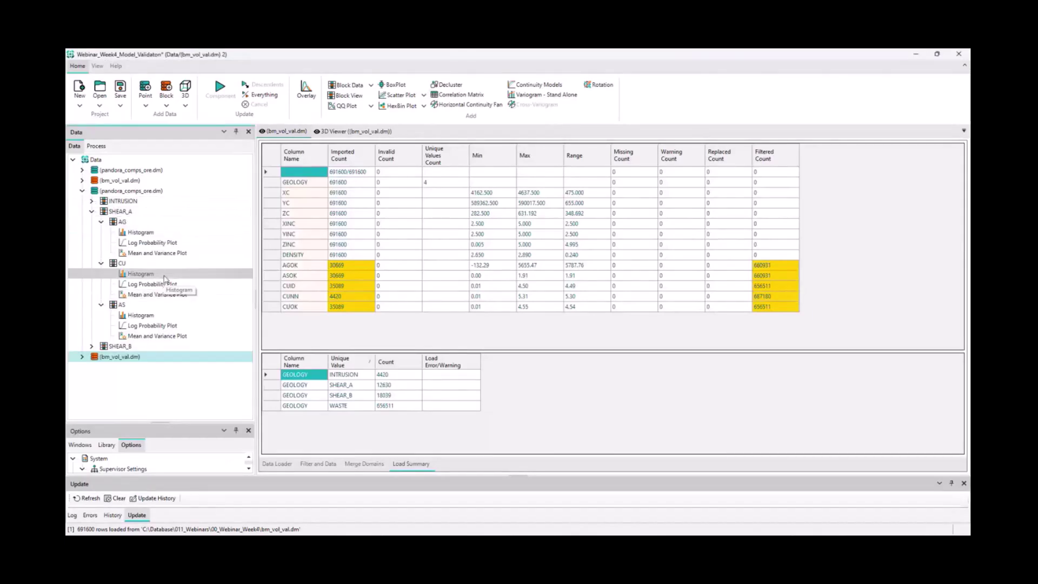
pyautogui.click(124, 264)
pyautogui.rightClick(117, 265)
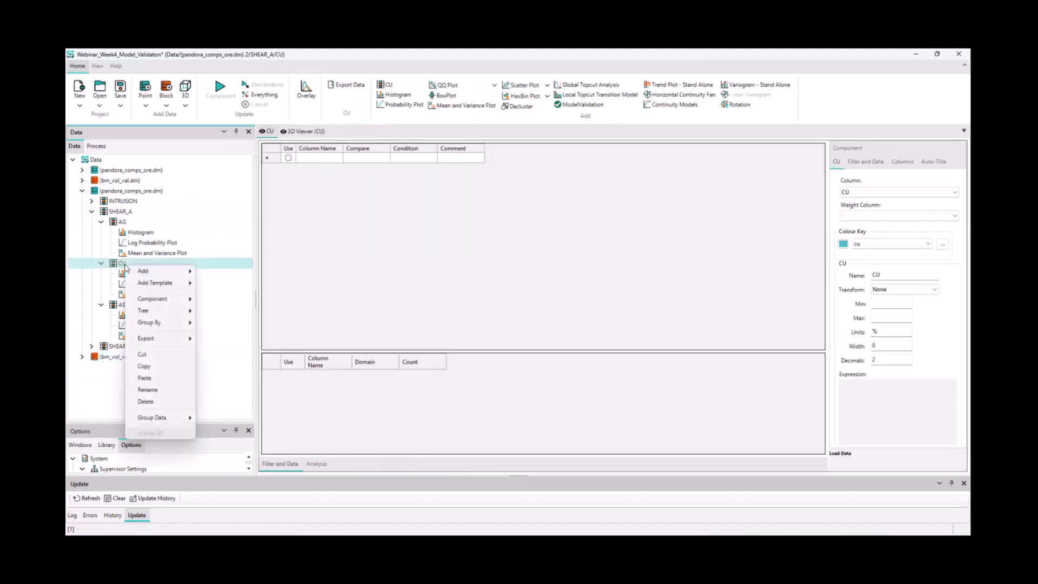
pyautogui.click(115, 264)
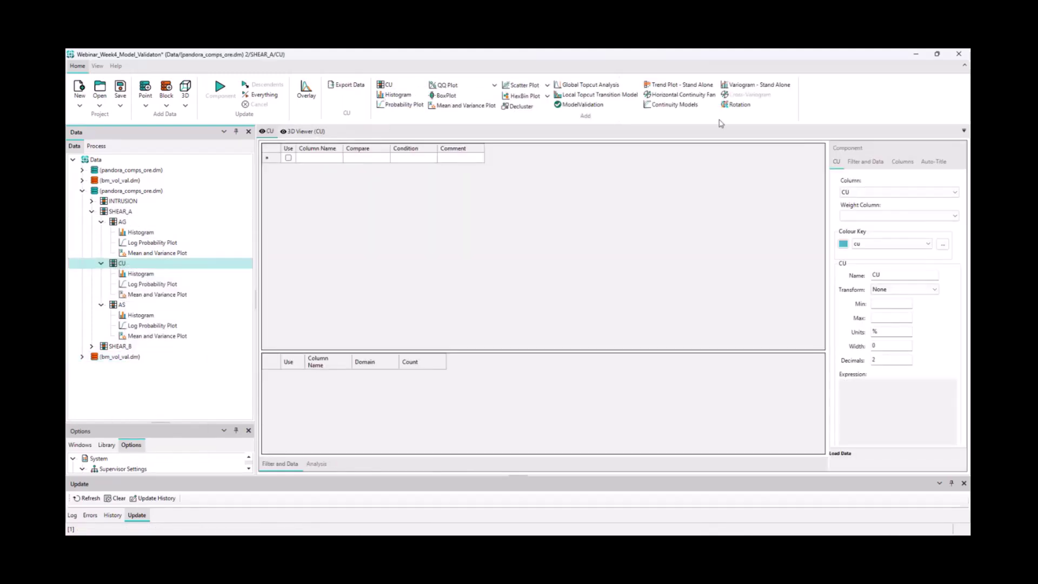
pyautogui.click(582, 106)
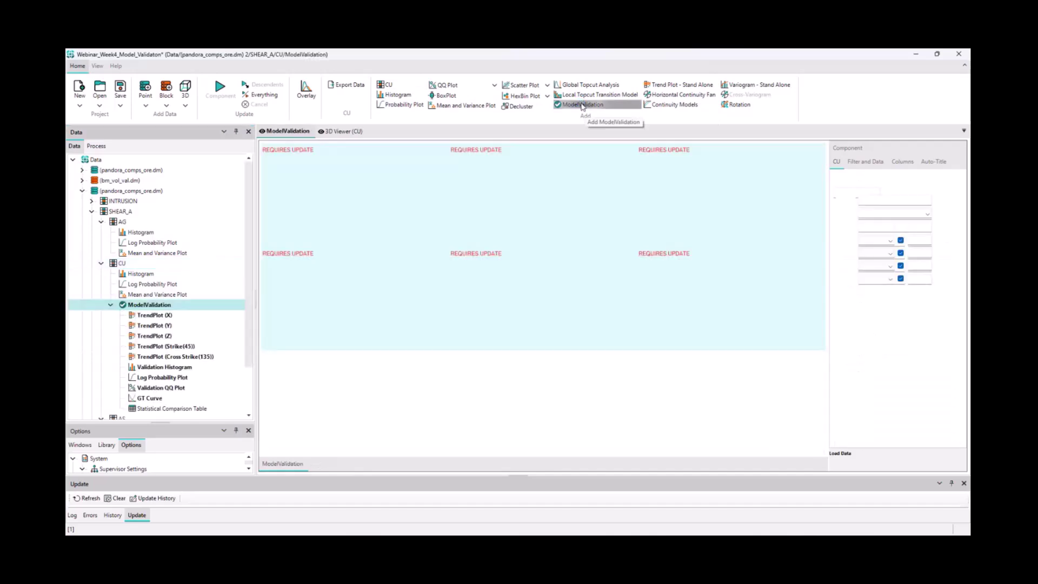
pyautogui.scroll(-1, 157, 319)
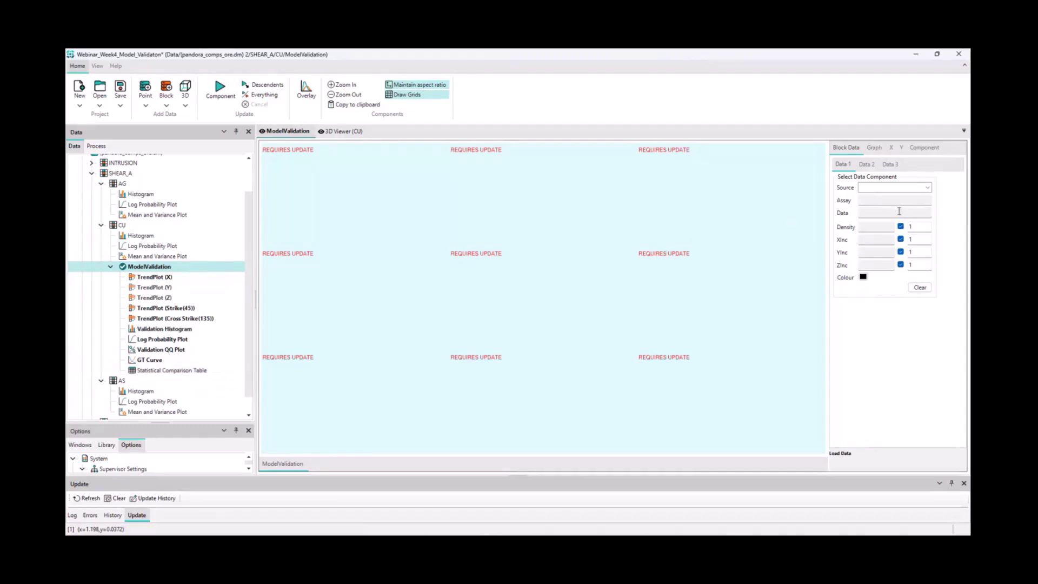
# Set the first comparison data set of the model validation to source (bm_vol_val.dm) 2 with assay CUOK
pyautogui.click(927, 187)
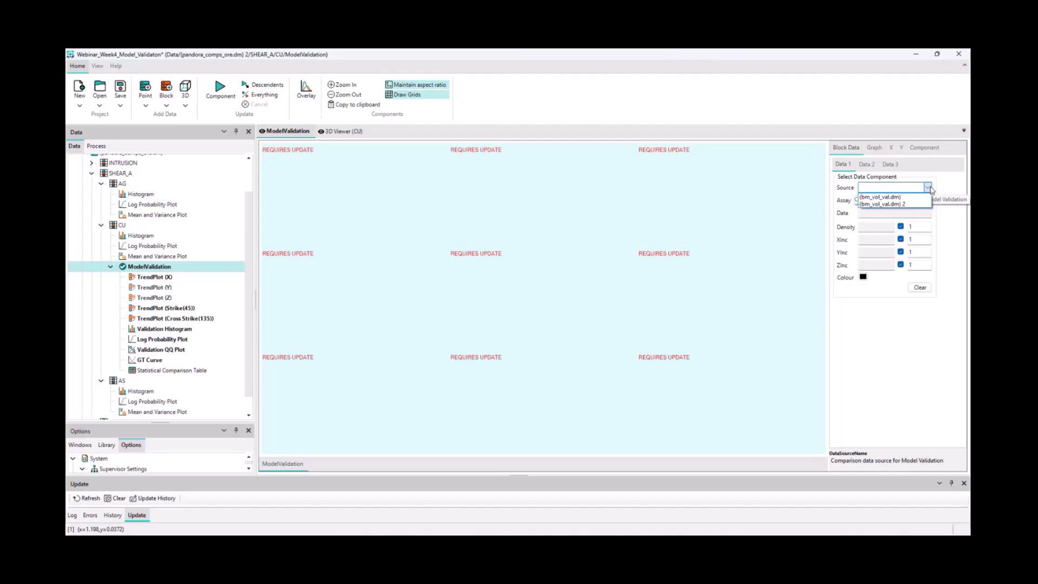
pyautogui.click(903, 205)
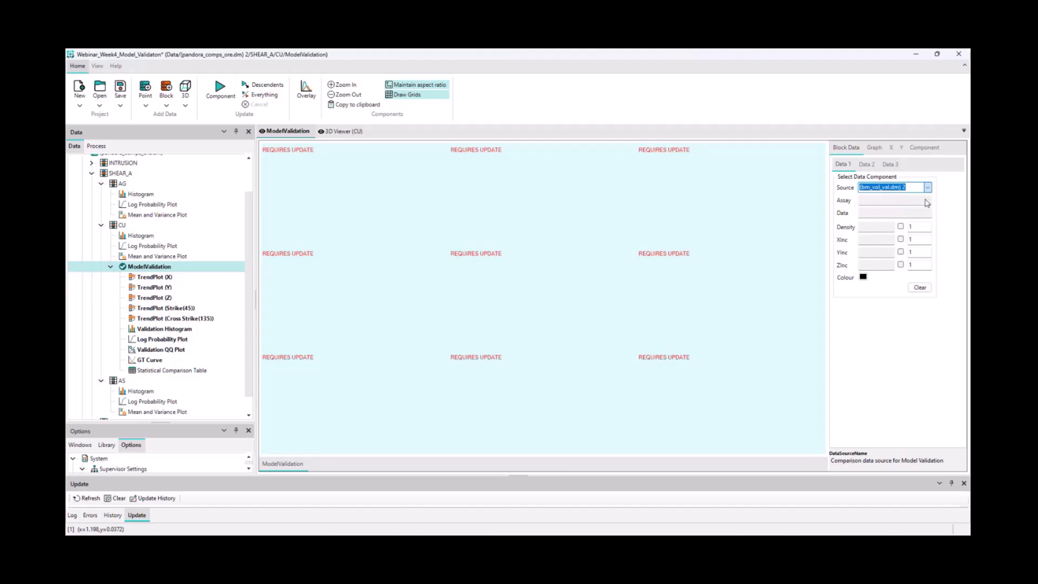
pyautogui.click(927, 201)
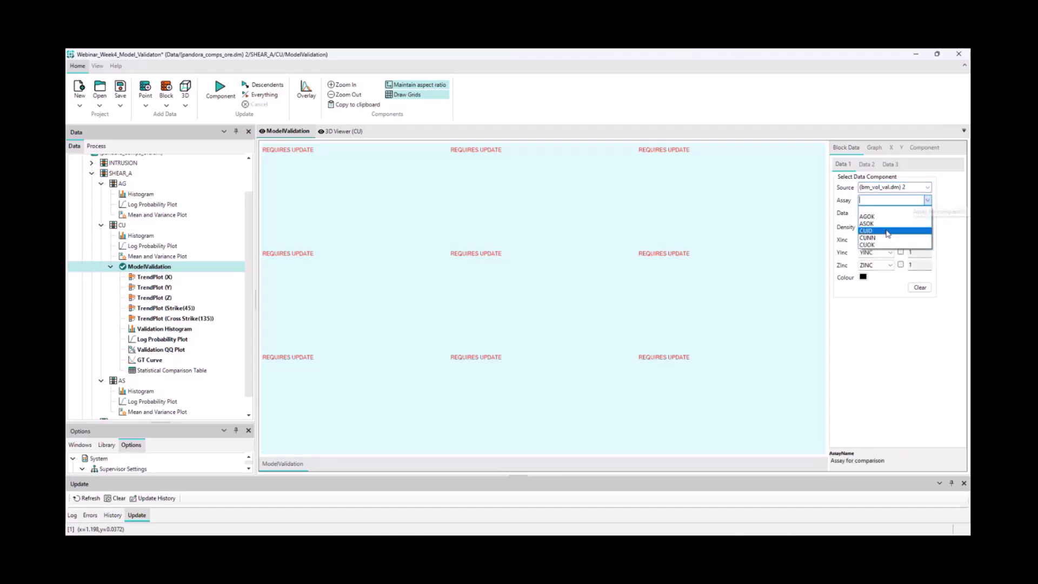
pyautogui.click(882, 246)
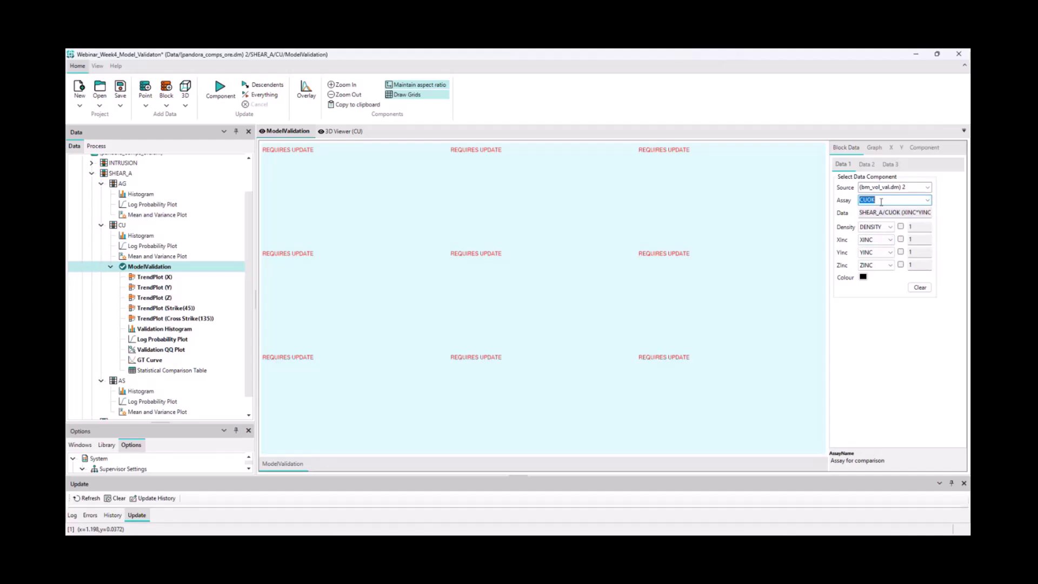
# Set the second comparison data set of the model validation to source (bm_vol_val.dm) 2 with assay CUID
pyautogui.click(867, 166)
pyautogui.click(927, 187)
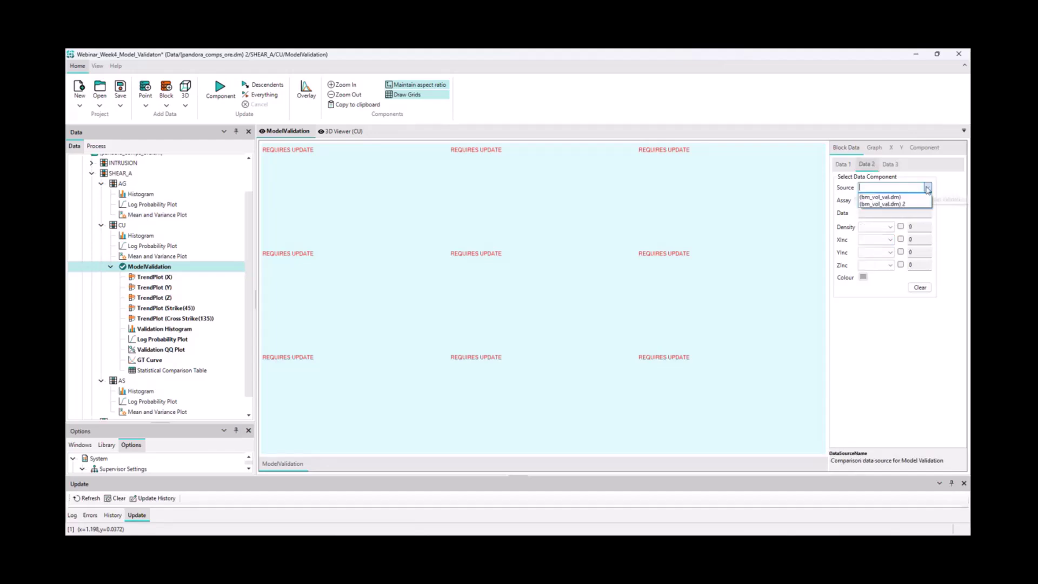
pyautogui.click(912, 205)
pyautogui.click(927, 200)
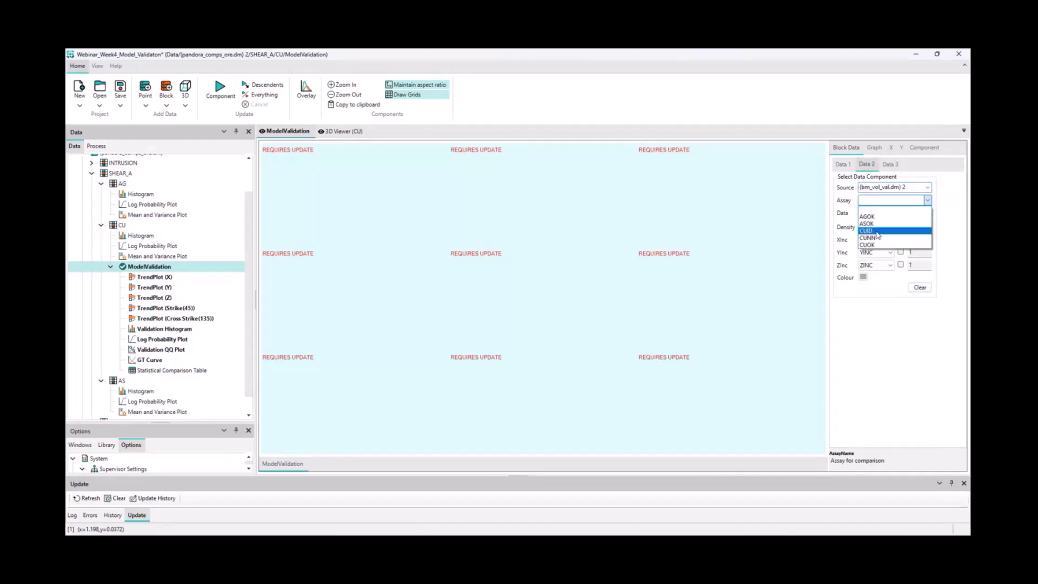
pyautogui.click(875, 238)
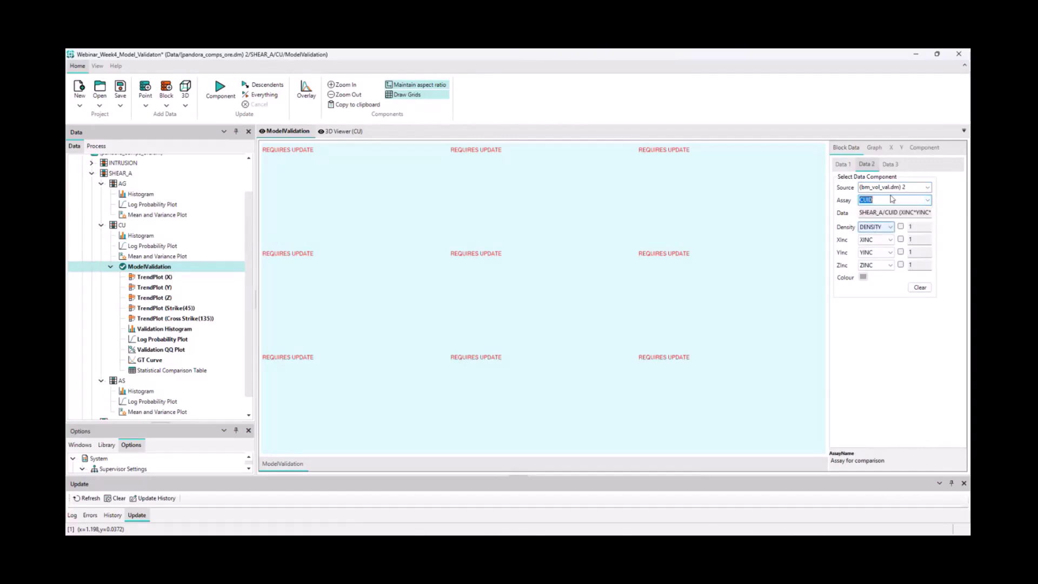
# Set the third comparison data set of the model validation to source (bm_vol_val.dm) 2 with assay CUNN
pyautogui.click(890, 165)
pyautogui.click(927, 187)
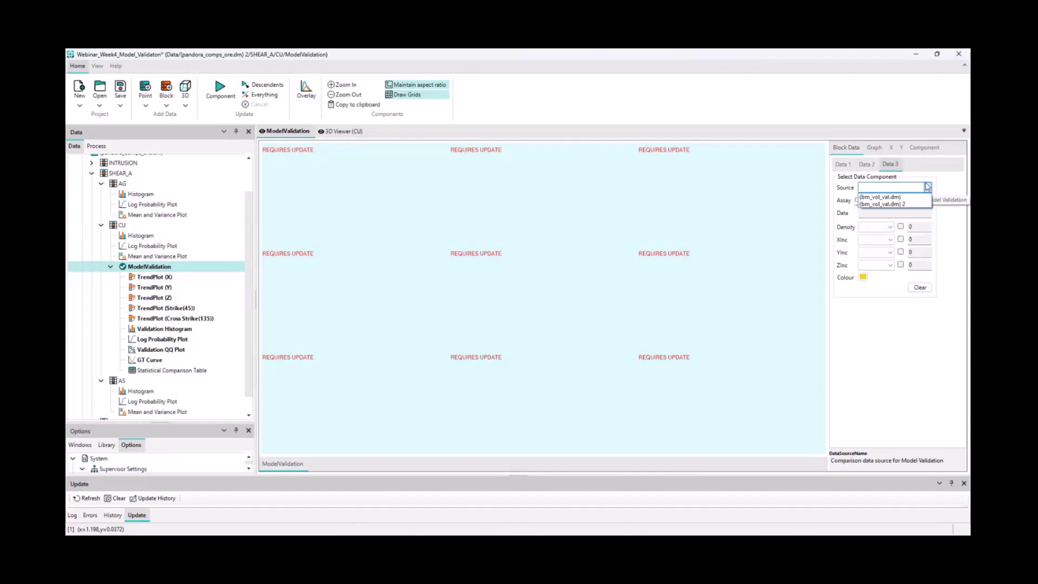
pyautogui.click(902, 202)
pyautogui.click(901, 201)
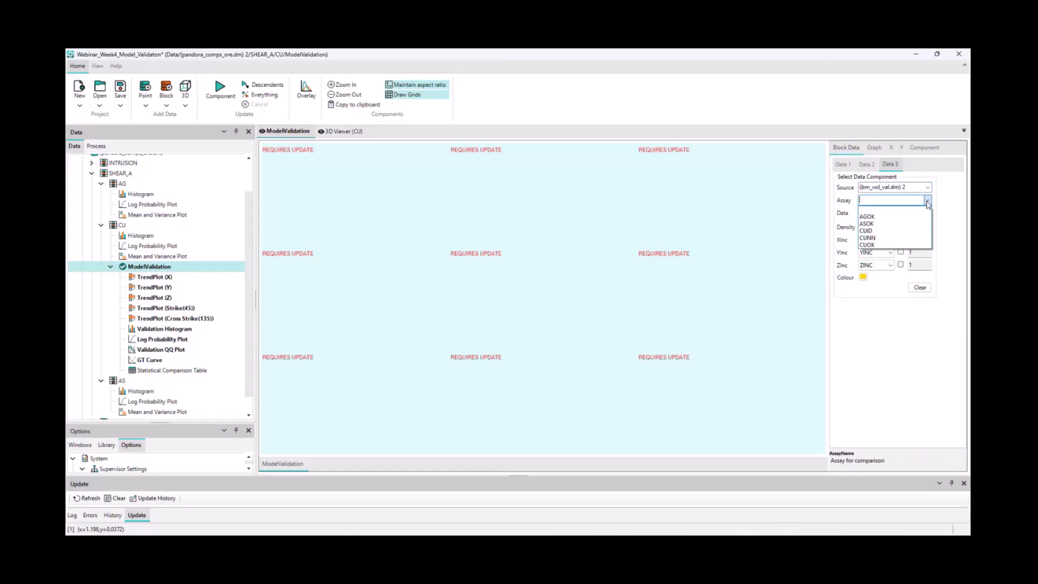
pyautogui.click(888, 242)
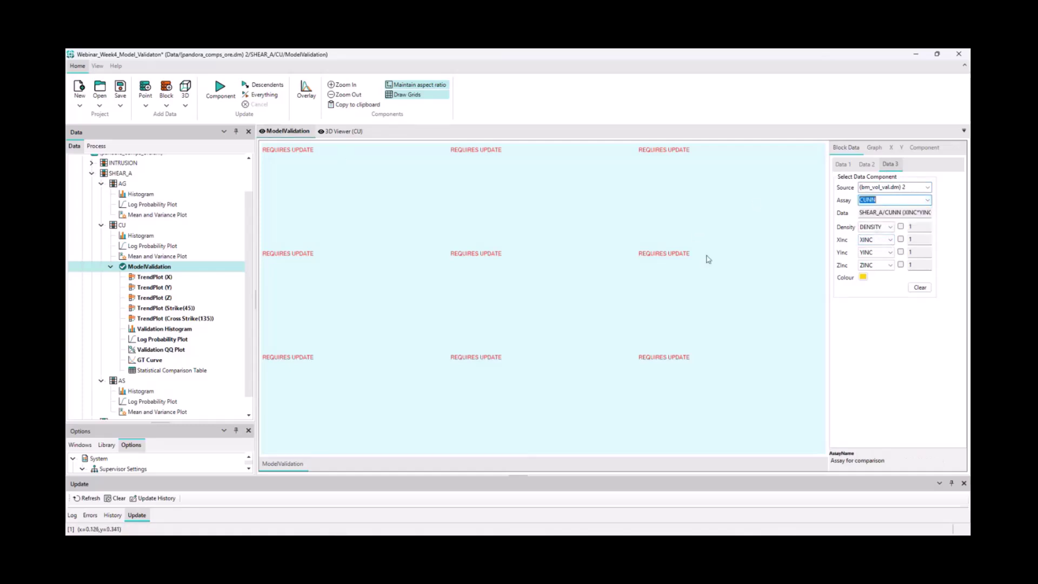
# Update all the model validation plots, dismiss the error report, and close the Outlook and Supervisor log windows
pyautogui.click(261, 94)
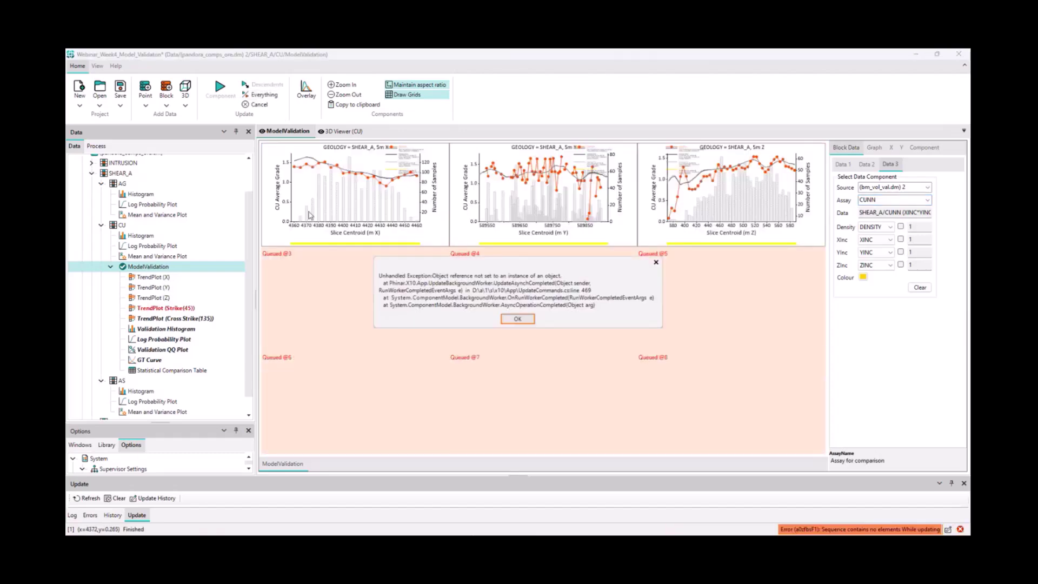
pyautogui.click(517, 319)
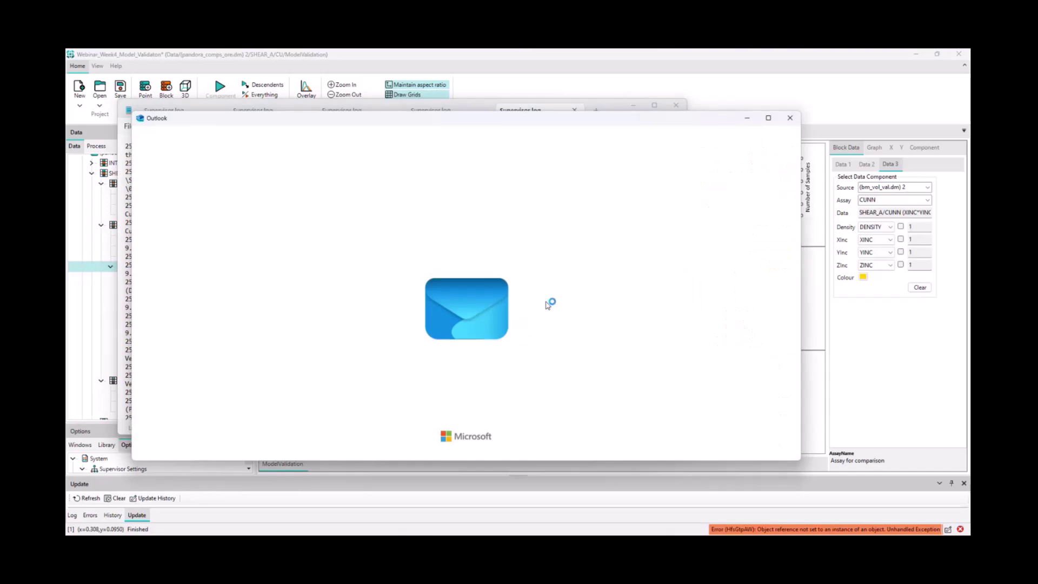
pyautogui.click(790, 118)
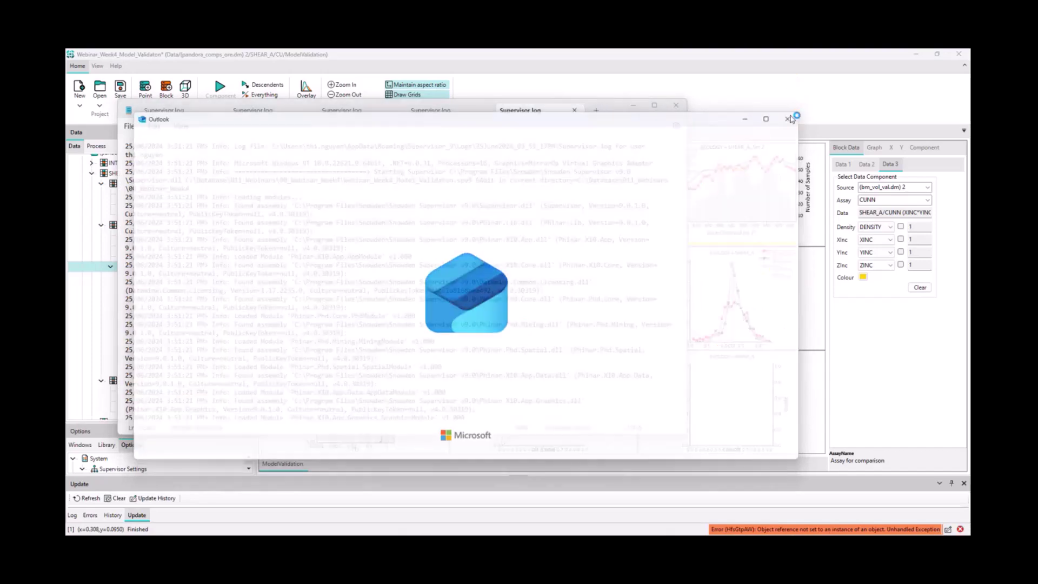
pyautogui.click(676, 105)
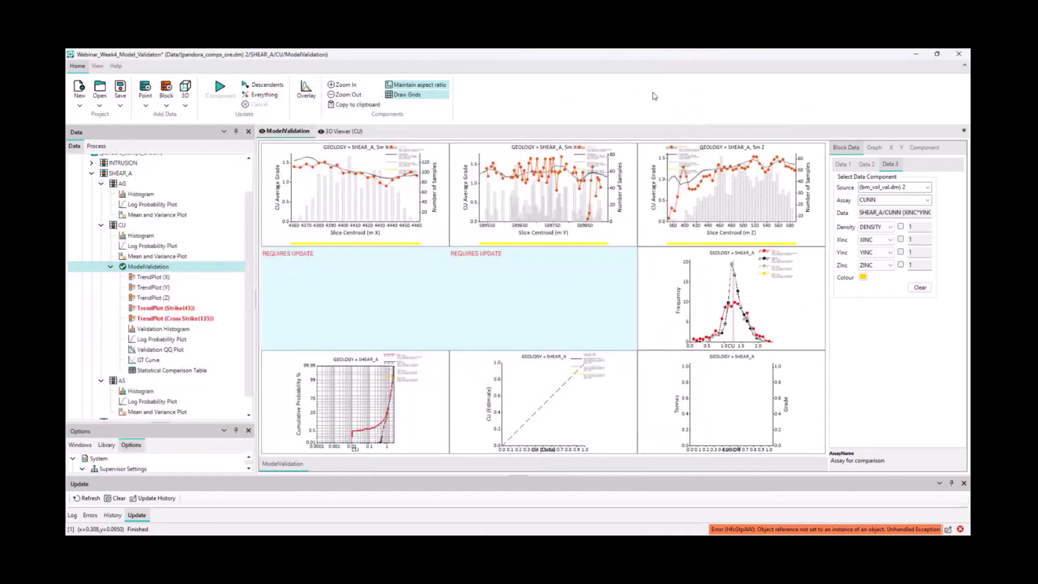
# Try to update the Strike(45) trend plot of the SHEAR_A CU model validation and dismiss the error report
pyautogui.click(169, 308)
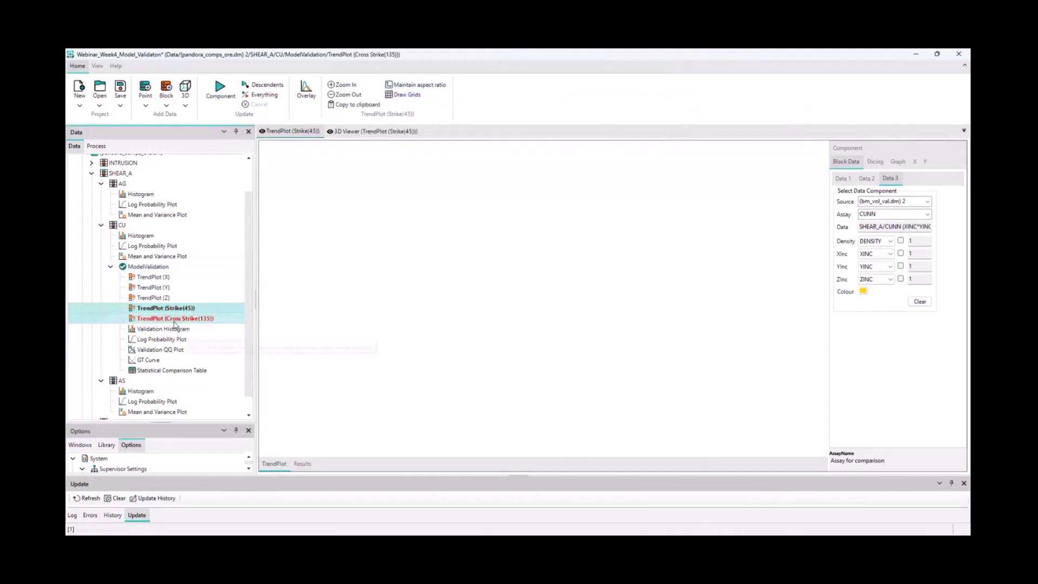
pyautogui.keyDown('ctrl'); pyautogui.click(180, 318); pyautogui.keyUp('ctrl')
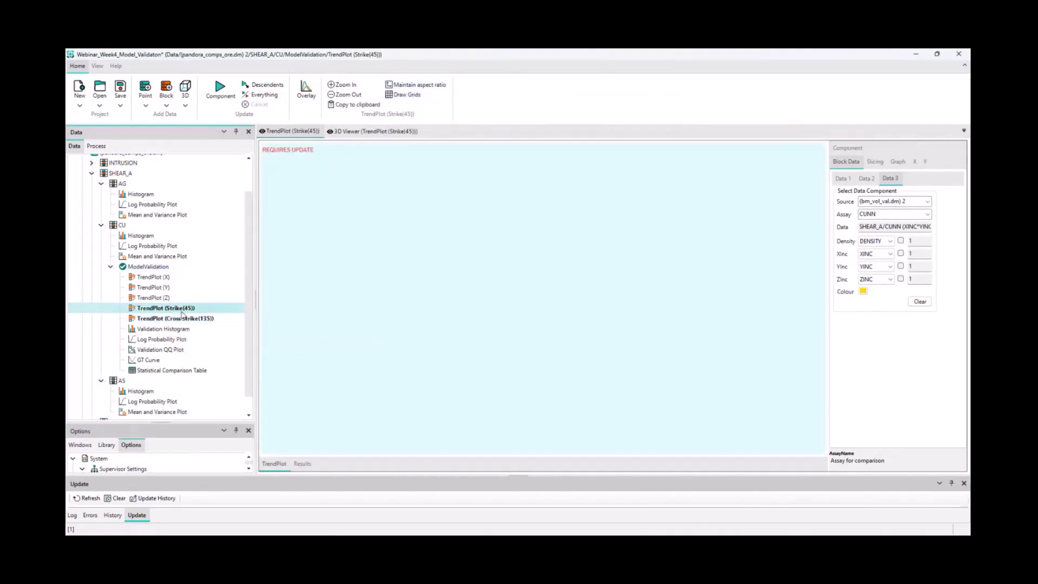
pyautogui.click(156, 277)
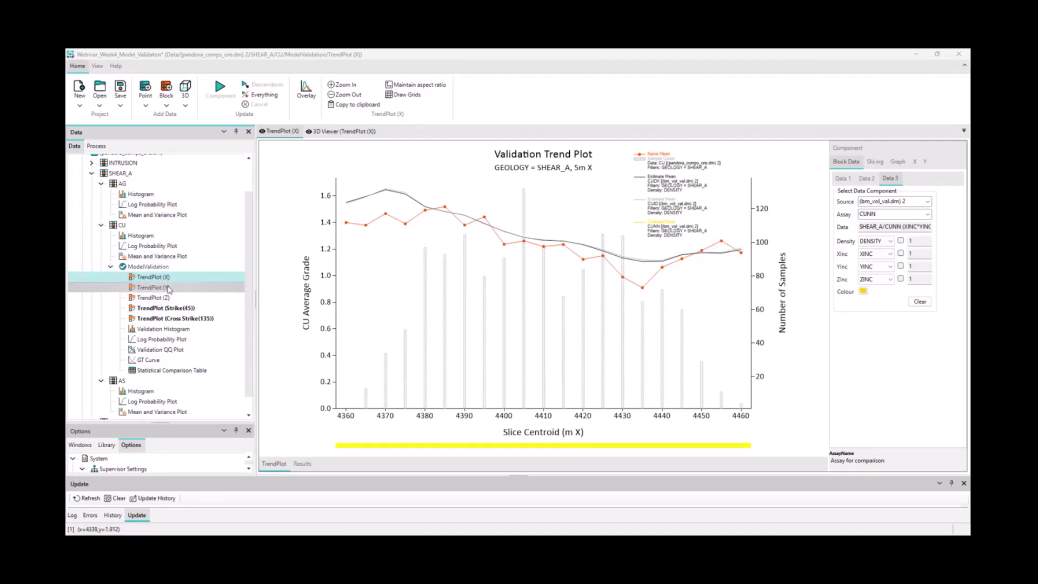
pyautogui.click(167, 308)
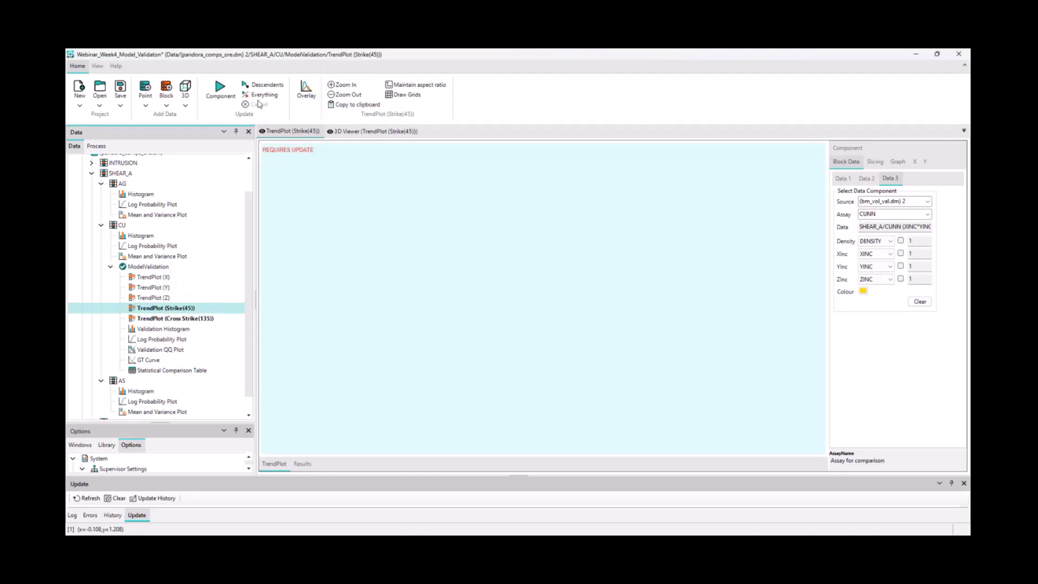
pyautogui.click(221, 93)
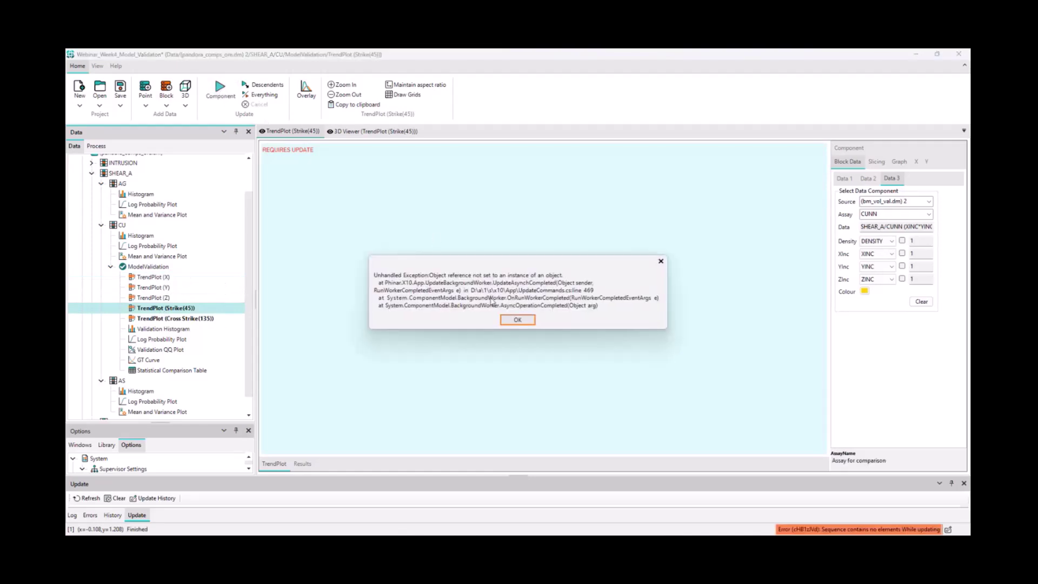
pyautogui.click(519, 321)
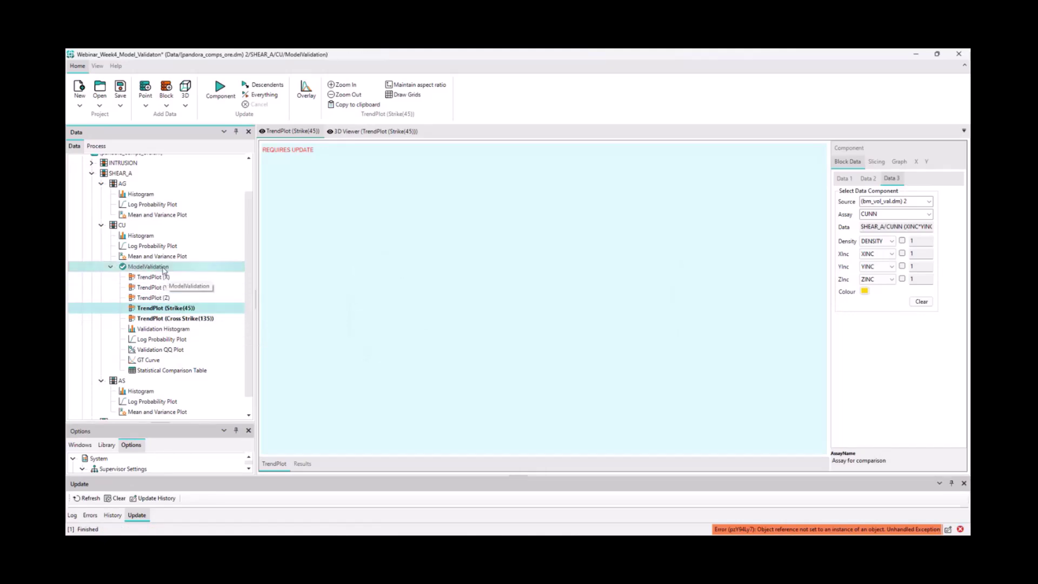
# Compare composite and estimated CU grades in the SHEAR_A X, Y and Z trend plots, returning to the X plot
pyautogui.click(162, 278)
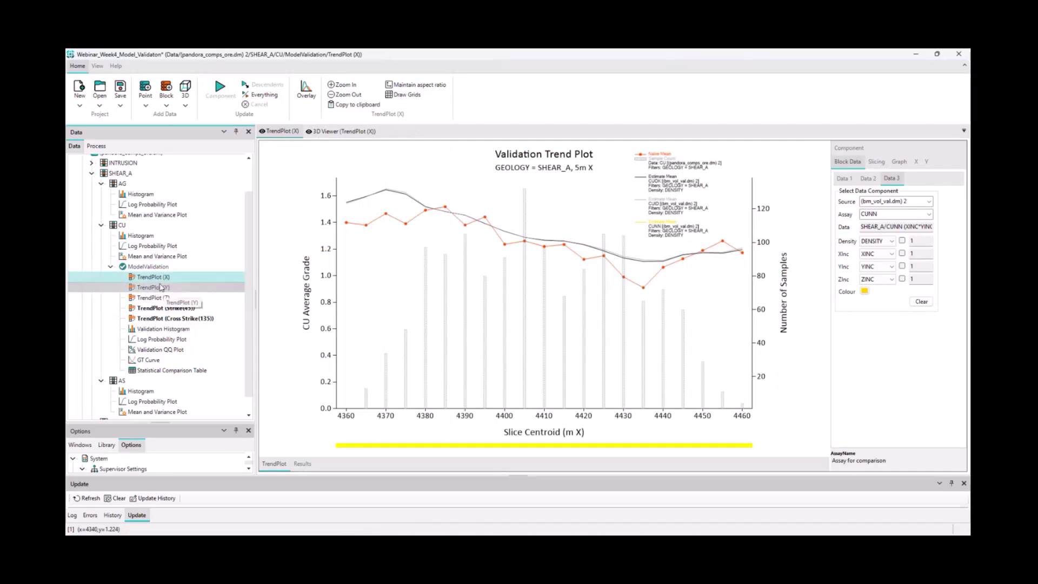
pyautogui.click(164, 287)
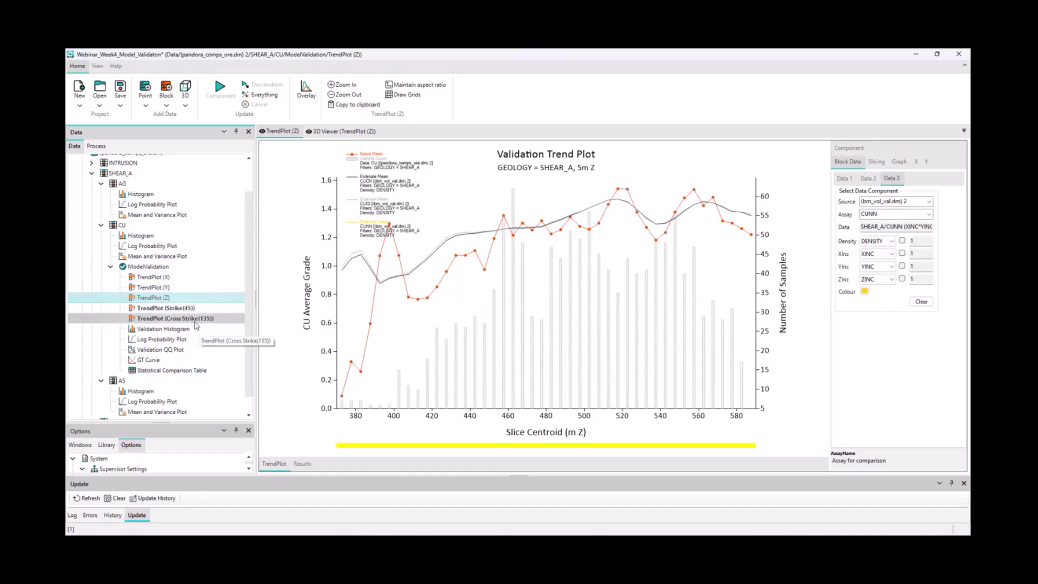
pyautogui.click(161, 278)
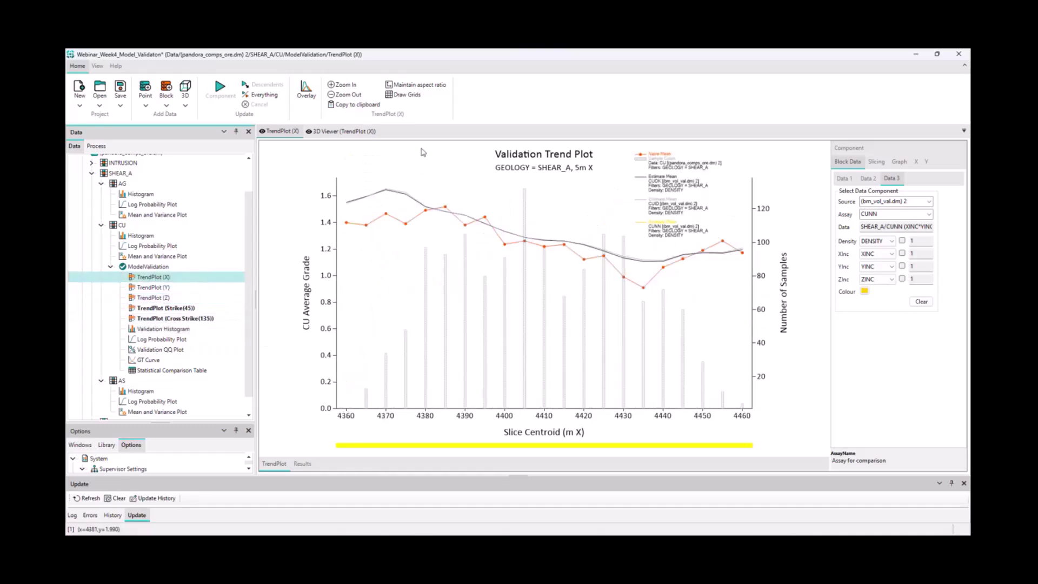
# Set the X trend plot's slice width to 15 m and extend its CU Average Grade axis to just above 1.8
pyautogui.moveTo(367, 446); pyautogui.dragTo(411, 449)
pyautogui.click(877, 161)
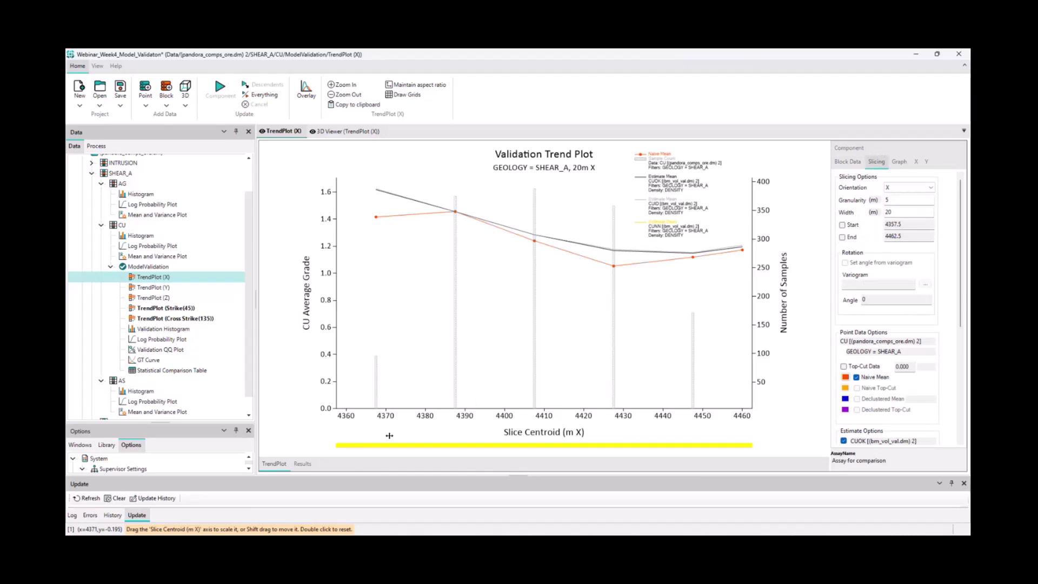
pyautogui.moveTo(389, 435)
pyautogui.mouseDown()
pyautogui.moveTo(362, 450)
pyautogui.moveTo(373, 445)
pyautogui.mouseUp()
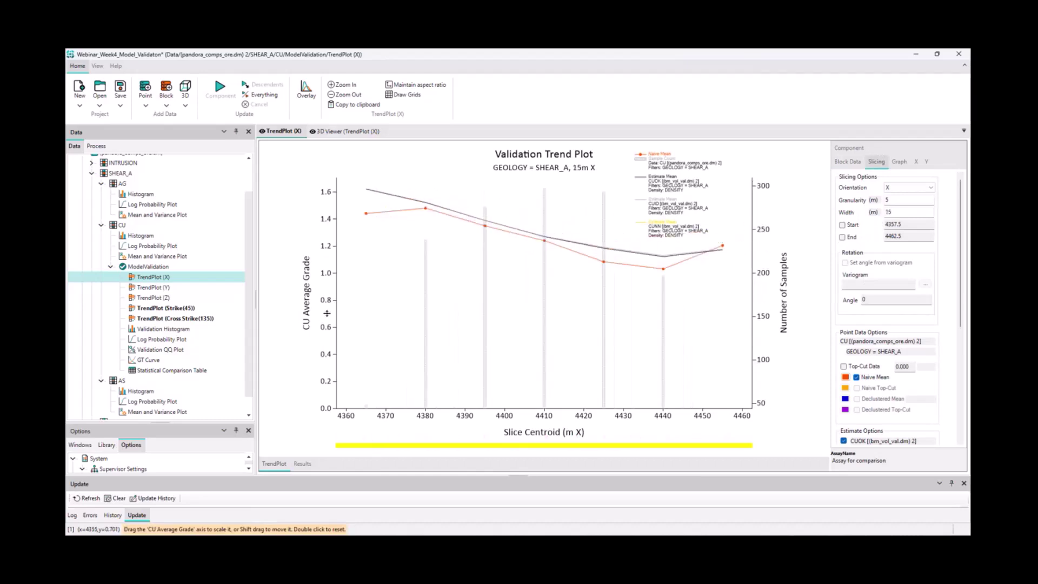
pyautogui.moveTo(327, 313)
pyautogui.mouseDown()
pyautogui.moveTo(324, 274)
pyautogui.moveTo(310, 323)
pyautogui.mouseUp()
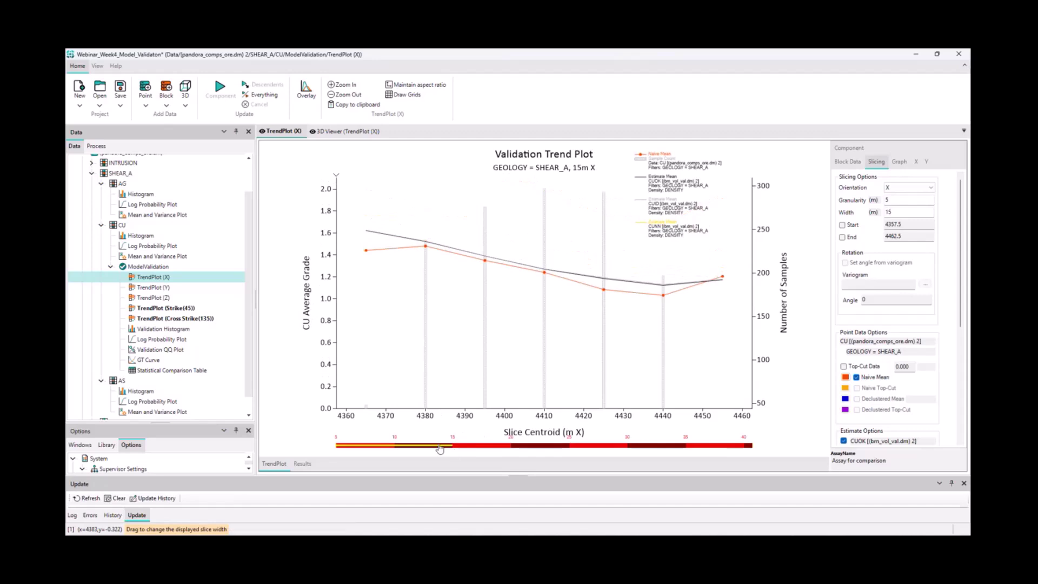
pyautogui.moveTo(319, 320); pyautogui.dragTo(317, 328)
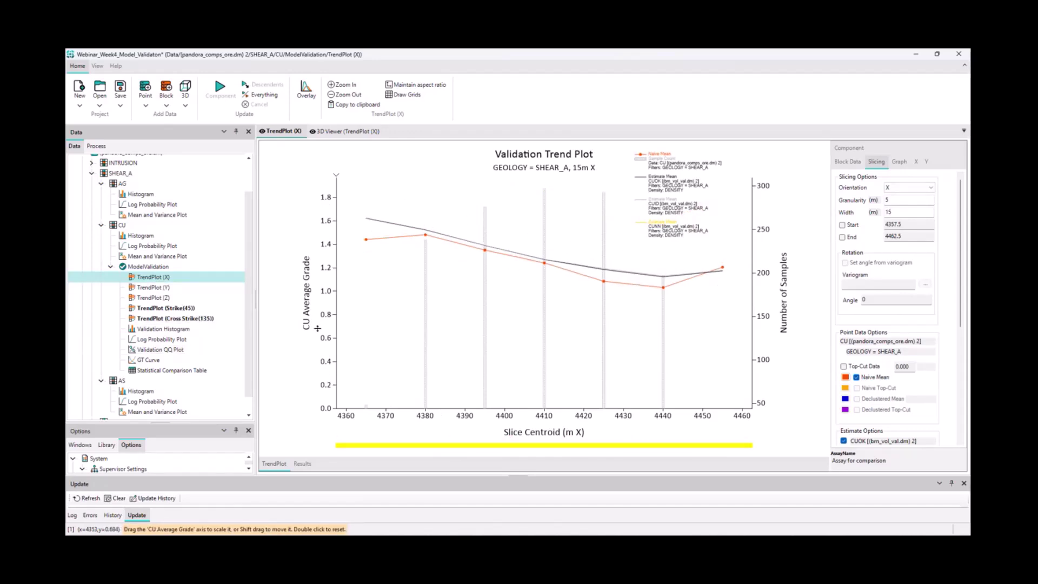
# Widen the slices in the SHEAR_A CU Y trend plot and set the Z trend plot's slice width to 15 m
pyautogui.click(153, 287)
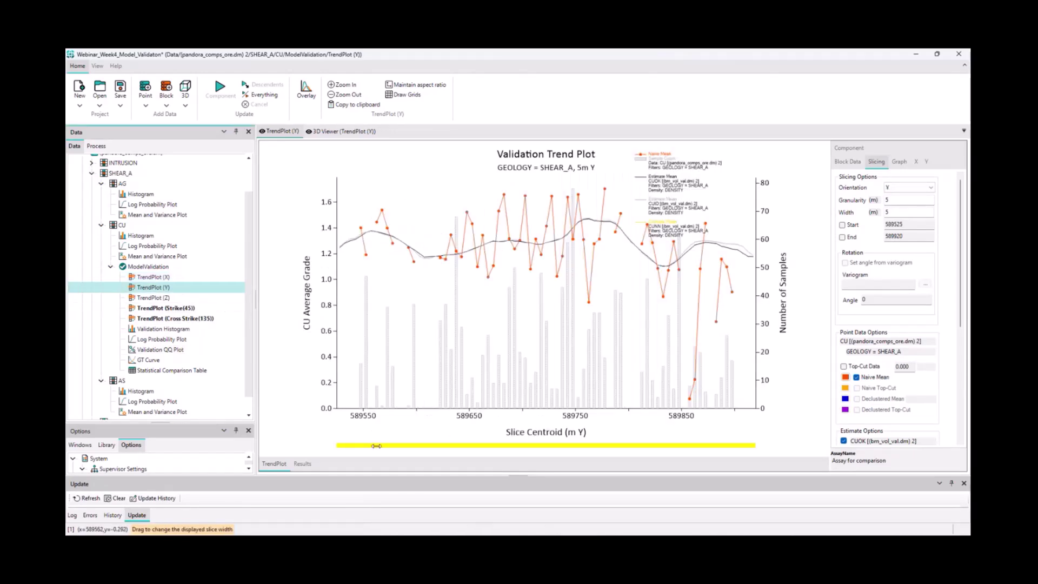
pyautogui.moveTo(376, 446); pyautogui.dragTo(462, 449)
pyautogui.click(155, 296)
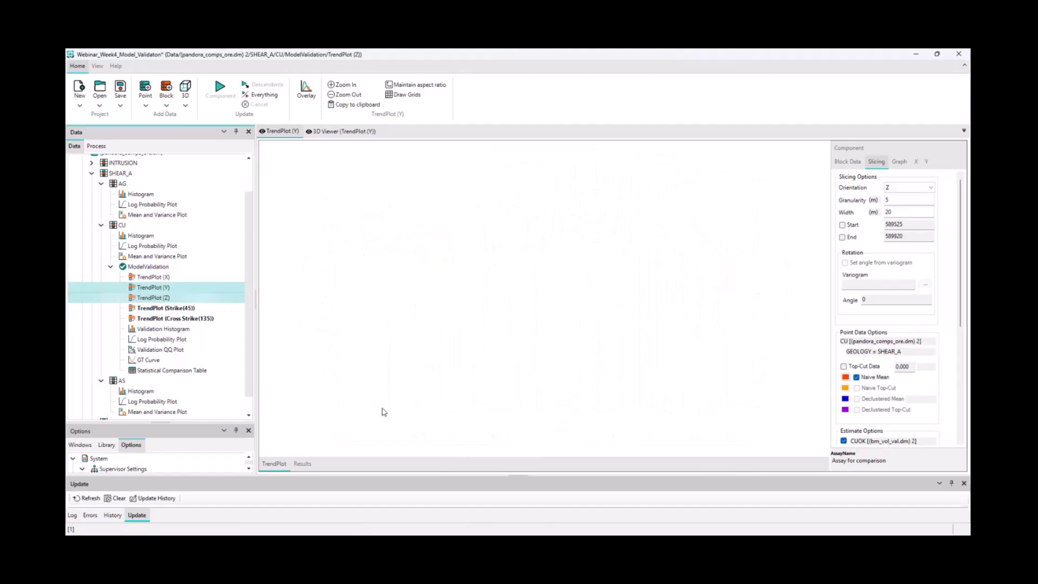
pyautogui.moveTo(404, 441); pyautogui.dragTo(463, 448)
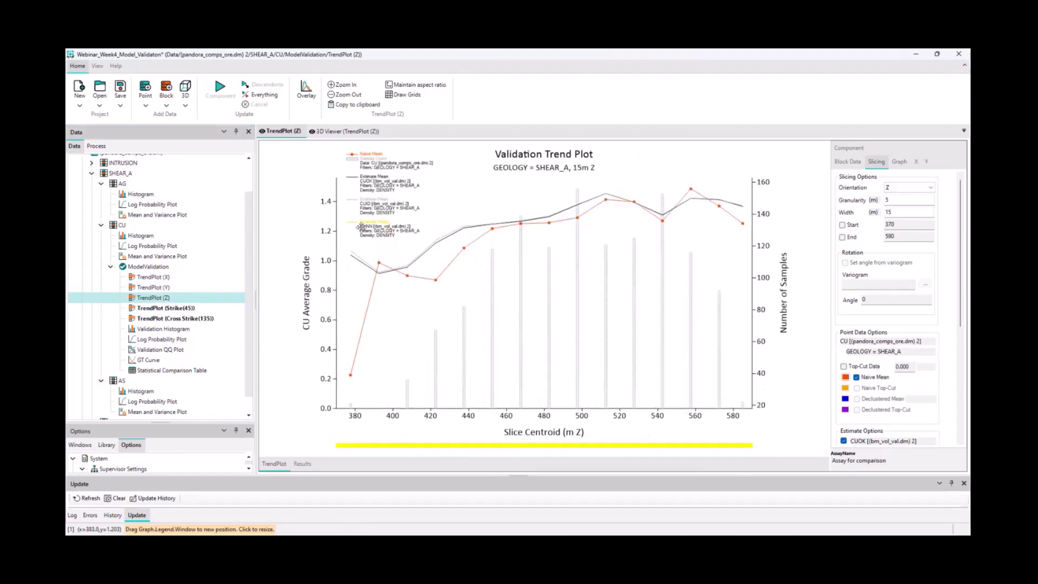
# Set the X trend plot's slice width to 10 m and enlarge its legend
pyautogui.click(157, 277)
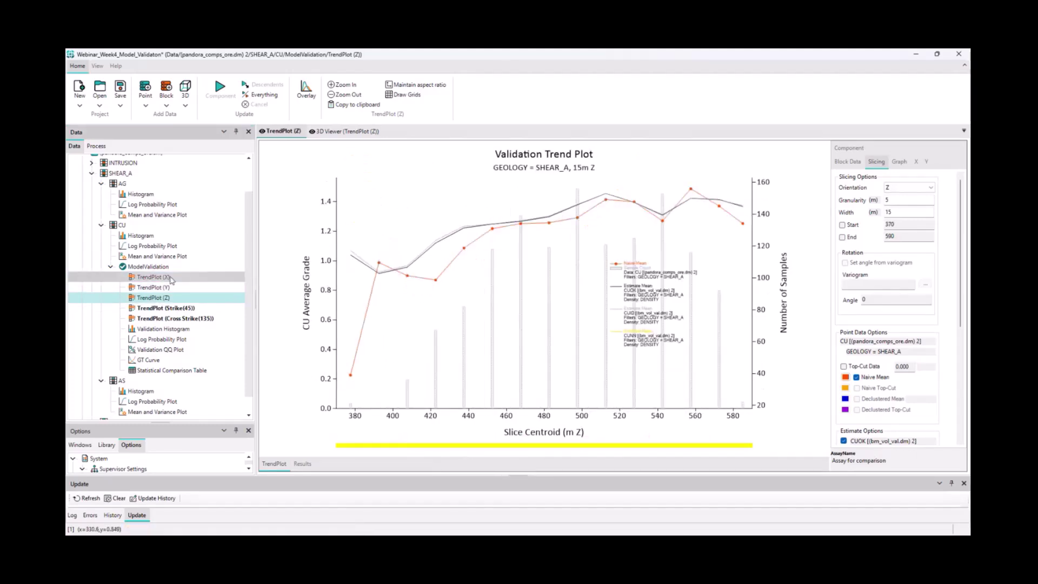
pyautogui.moveTo(499, 446); pyautogui.dragTo(466, 449)
pyautogui.click(668, 197)
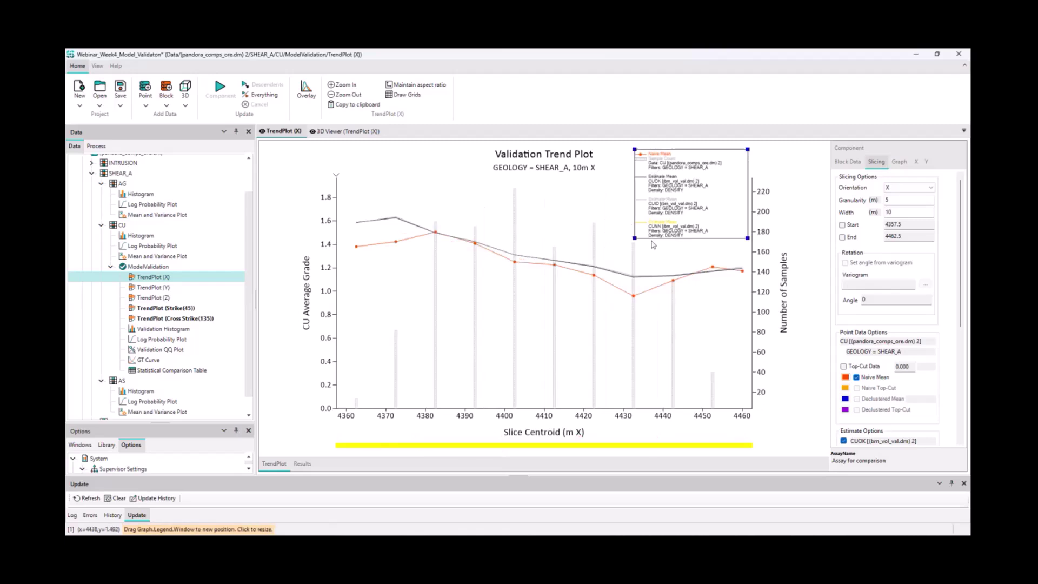
pyautogui.moveTo(634, 239); pyautogui.dragTo(611, 260)
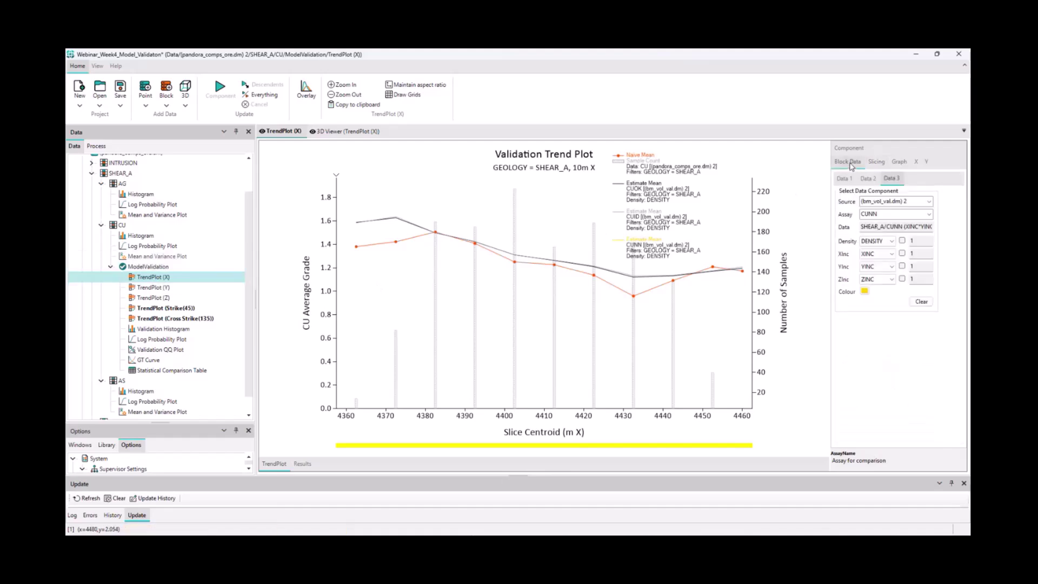
# Remove the CUNN estimate from the third block data slot of the model validation and update all components
pyautogui.click(847, 161)
pyautogui.click(899, 214)
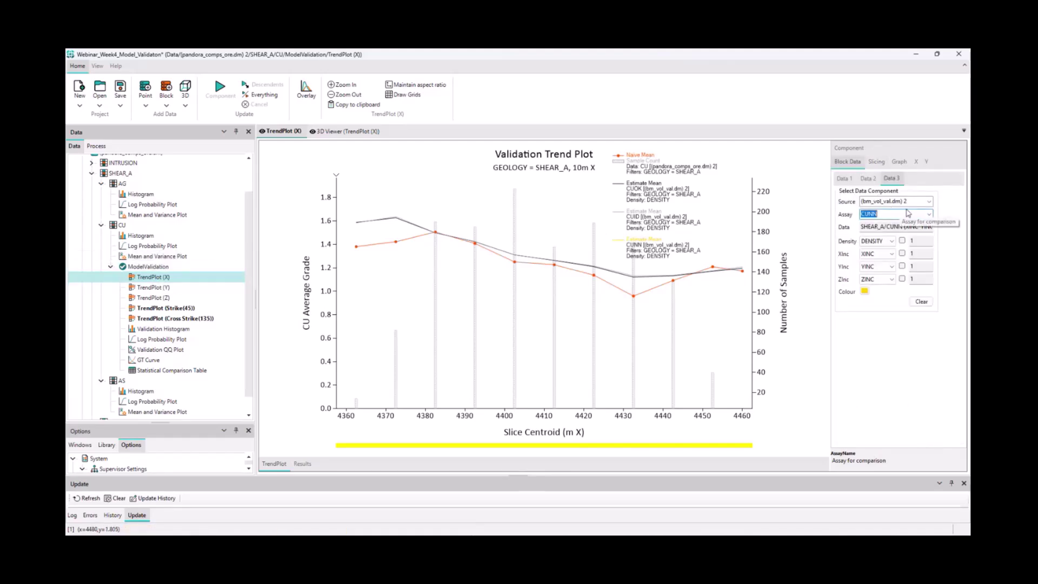
pyautogui.click(913, 202)
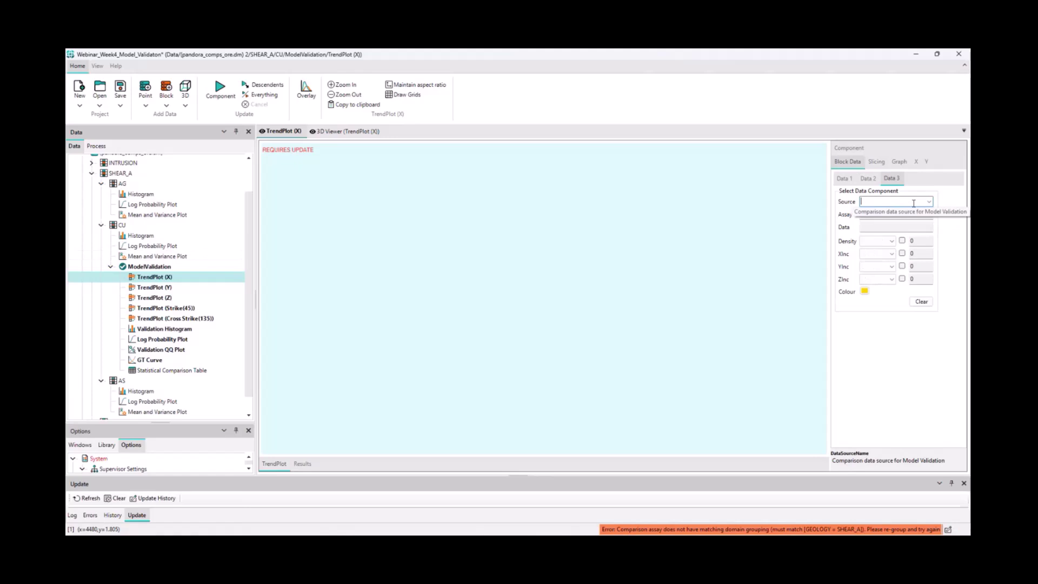
pyautogui.click(259, 95)
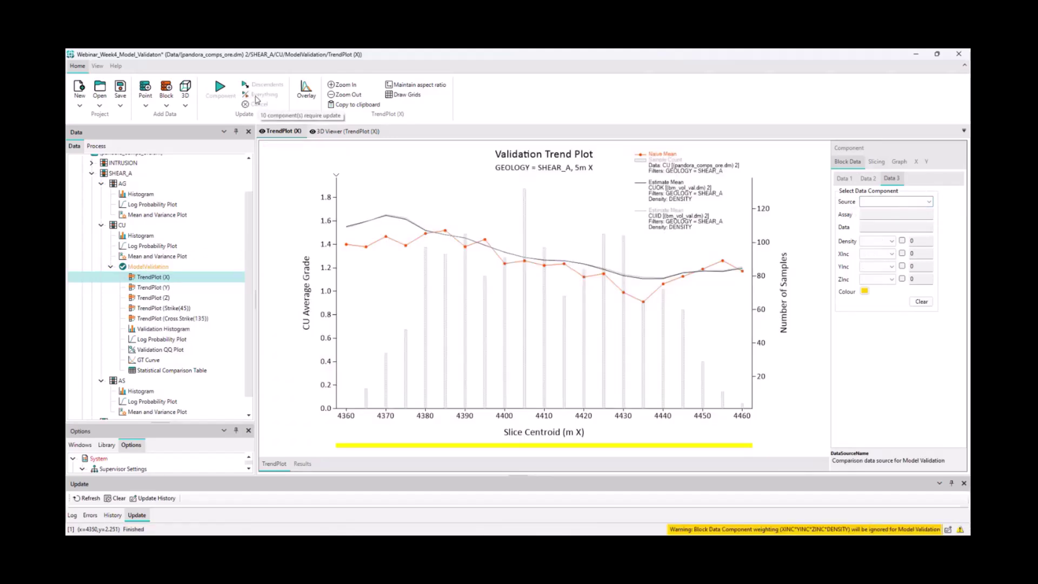
# Review the updated Y, Z, Strike(45) and Cross Strike(135) trend plots, ending on the X plot
pyautogui.click(153, 287)
pyautogui.click(156, 297)
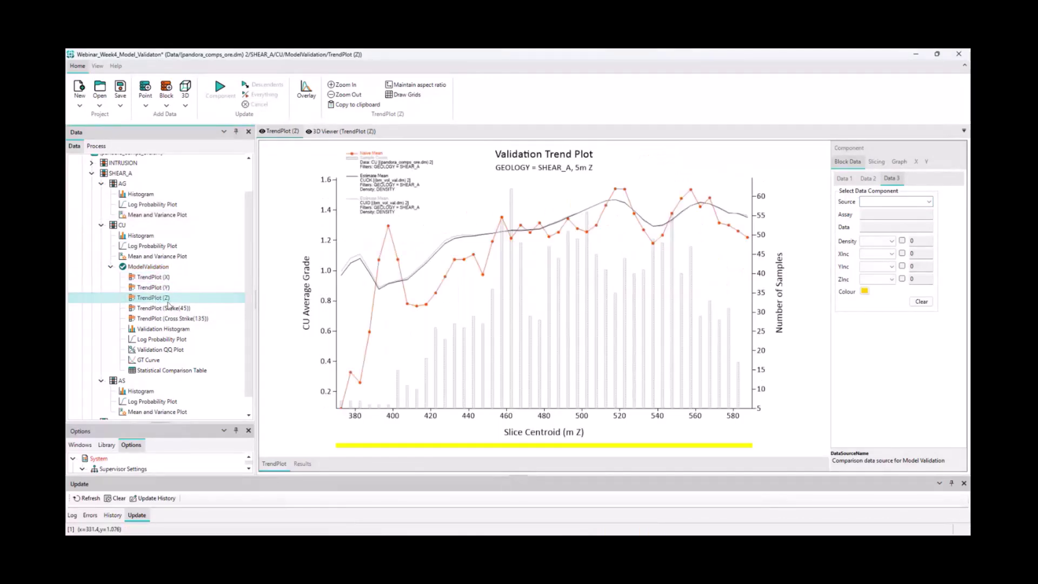
pyautogui.click(168, 307)
pyautogui.click(172, 318)
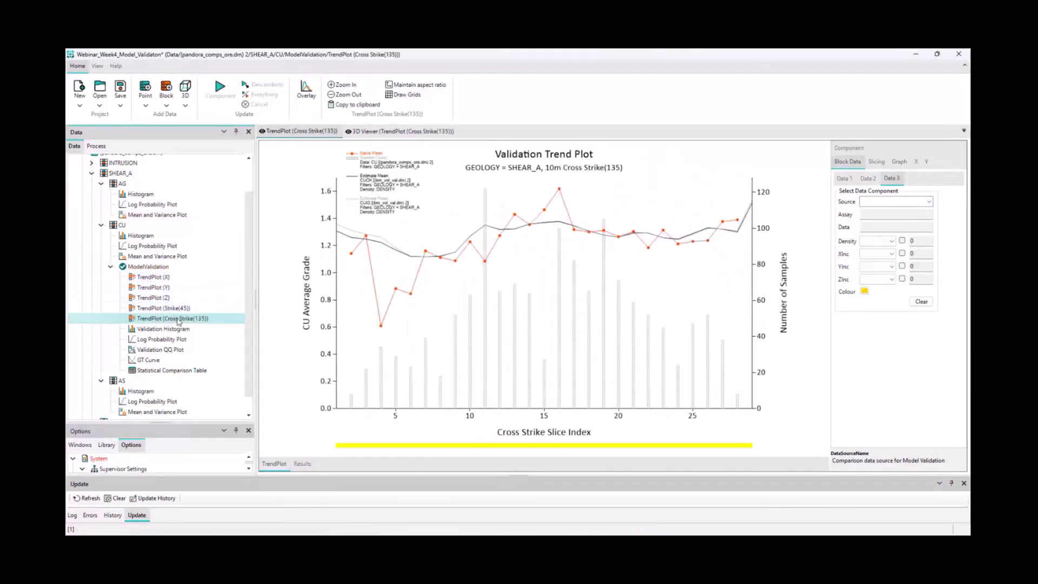
pyautogui.click(154, 277)
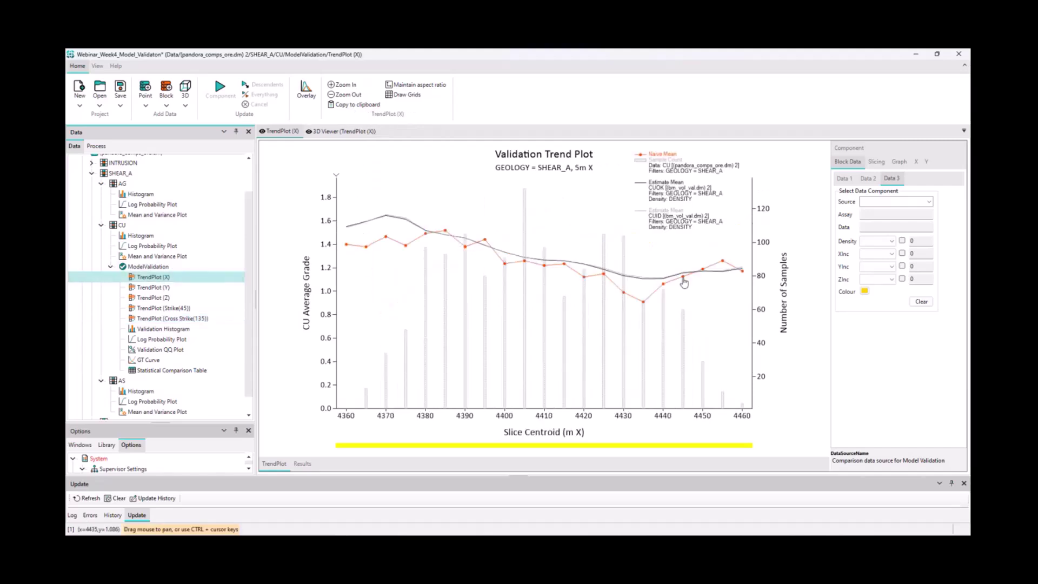
pyautogui.click(680, 208)
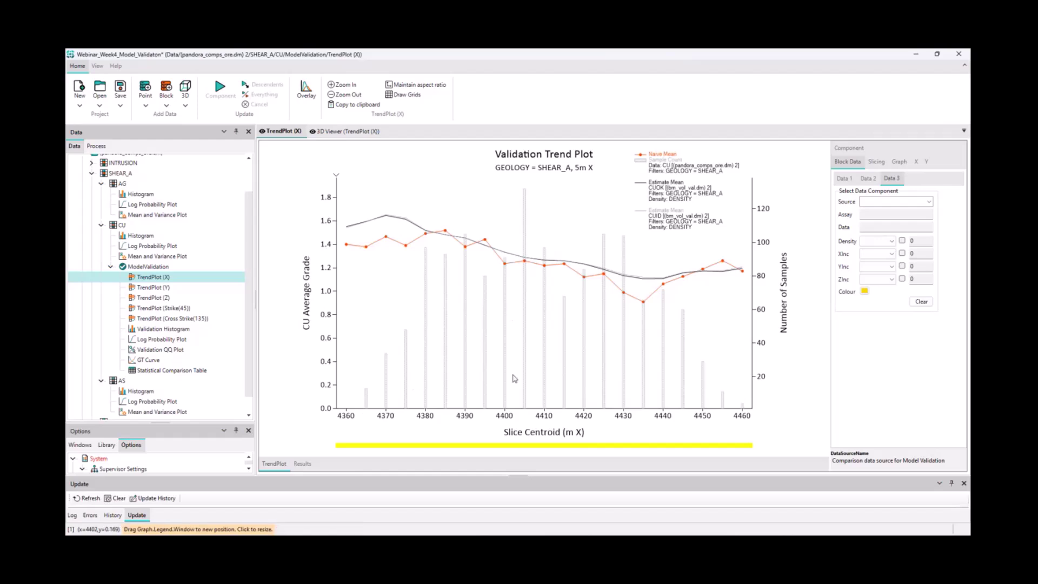
# Examine the extent of the SHEAR_A composites along X in the 3D viewer and return to the X trend plot
pyautogui.click(376, 133)
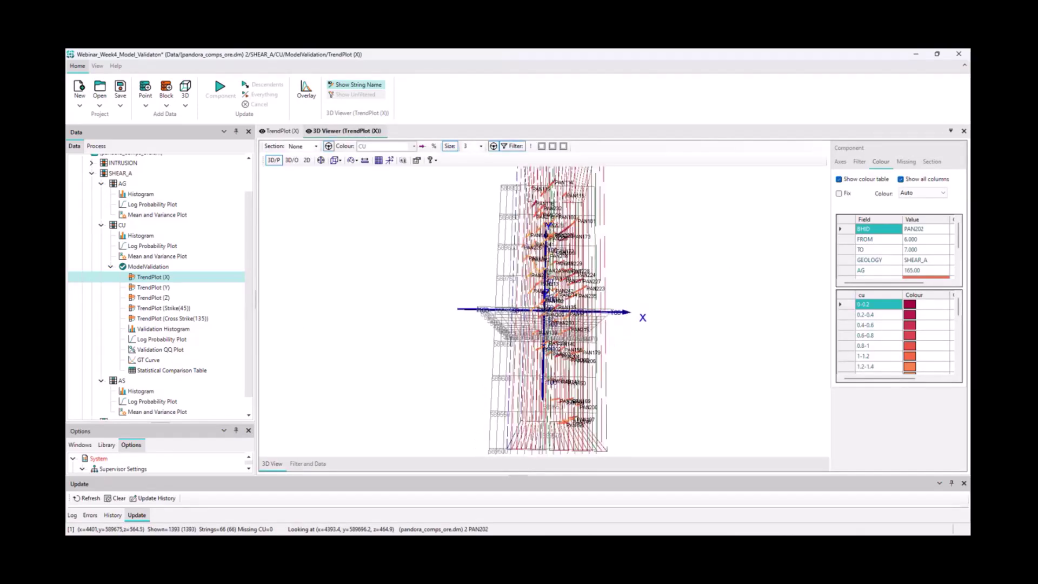
pyautogui.scroll(-4, 566, 324)
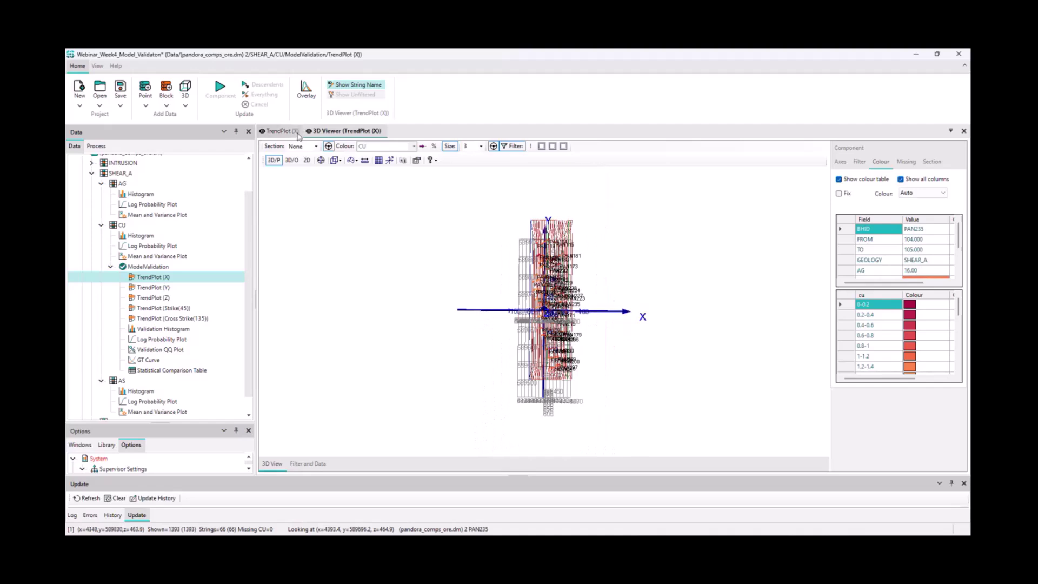
pyautogui.click(279, 131)
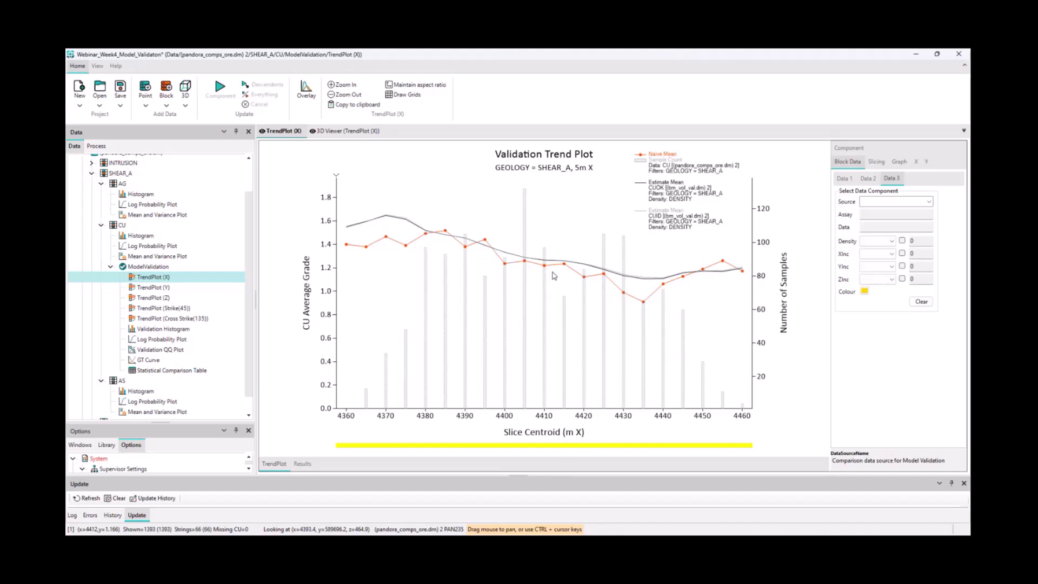
# Set the slice width to 5 m in the X trend plot and 25 m in the Y trend plot, ending on the Z plot
pyautogui.click(508, 447)
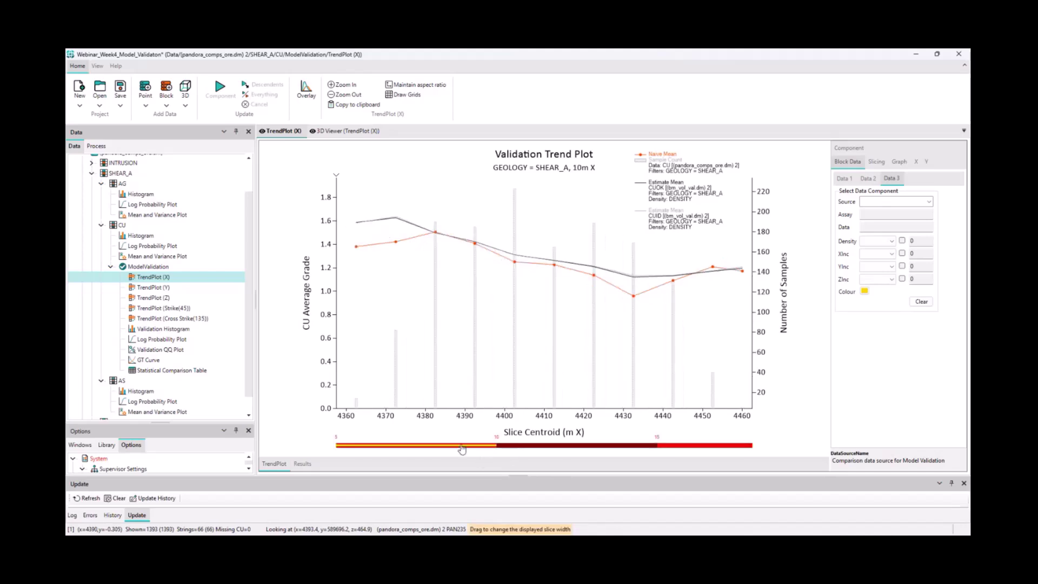
pyautogui.moveTo(462, 449); pyautogui.dragTo(432, 448)
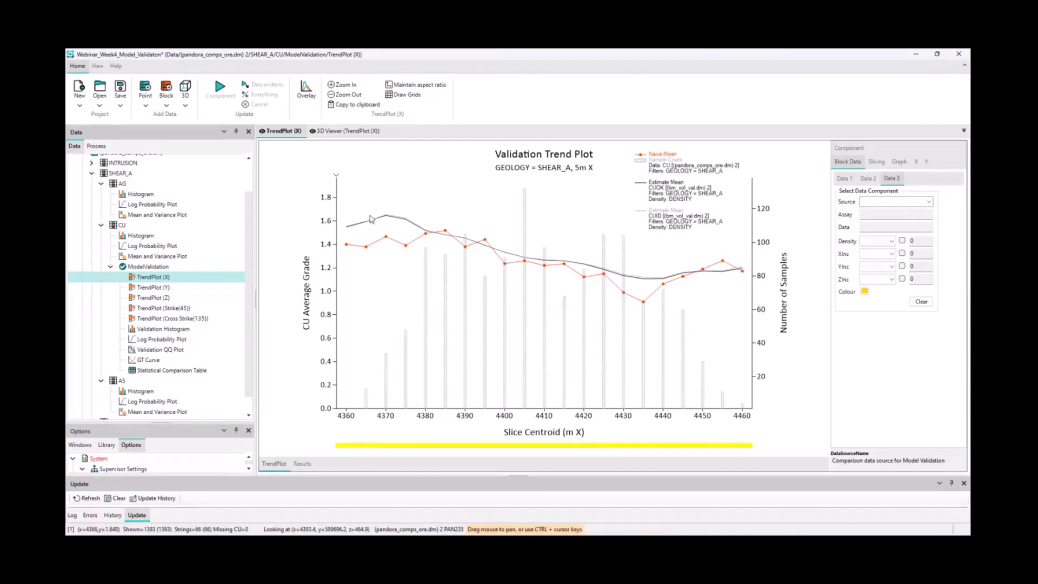
pyautogui.click(206, 287)
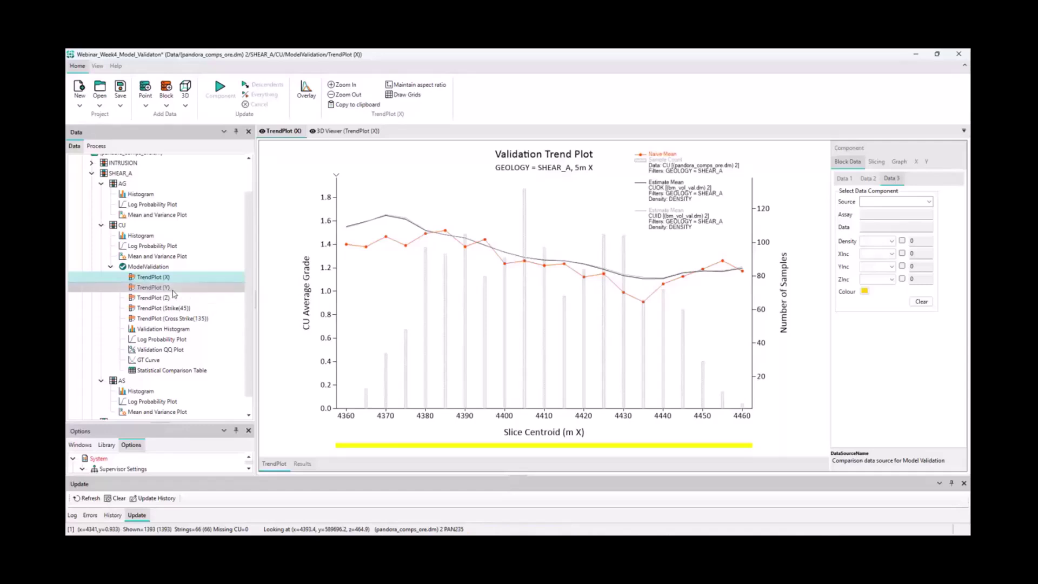
pyautogui.moveTo(443, 453); pyautogui.dragTo(498, 456)
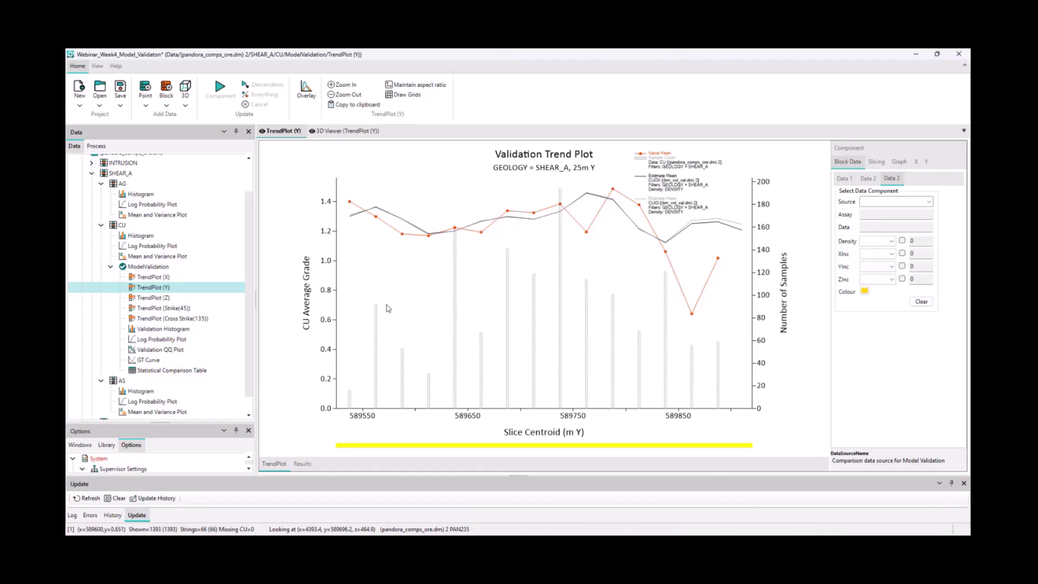
pyautogui.click(153, 298)
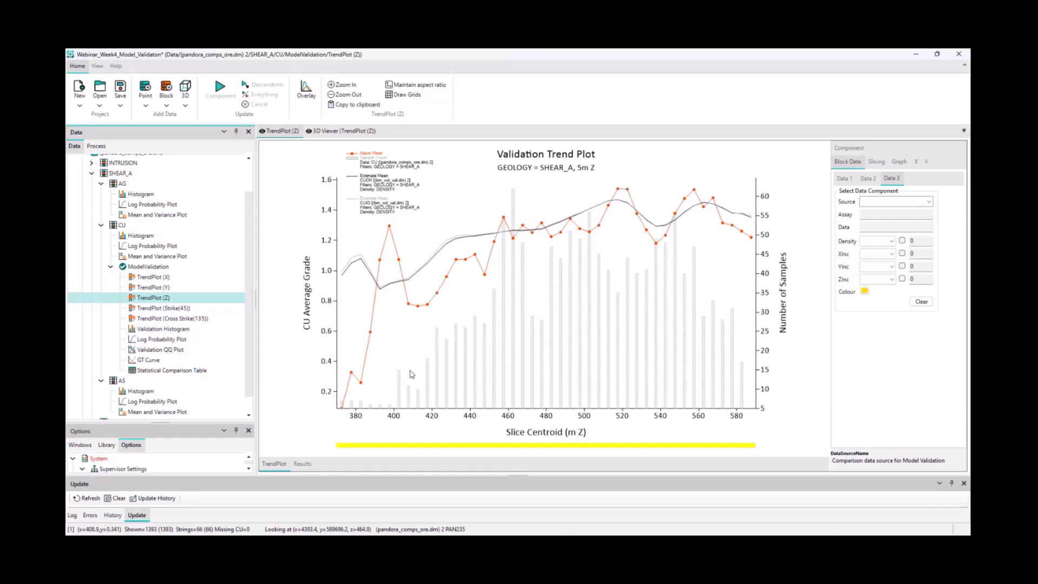
# Open the CU validation histogram, enlarge its legend and move it slightly lower beside the curves
pyautogui.click(174, 332)
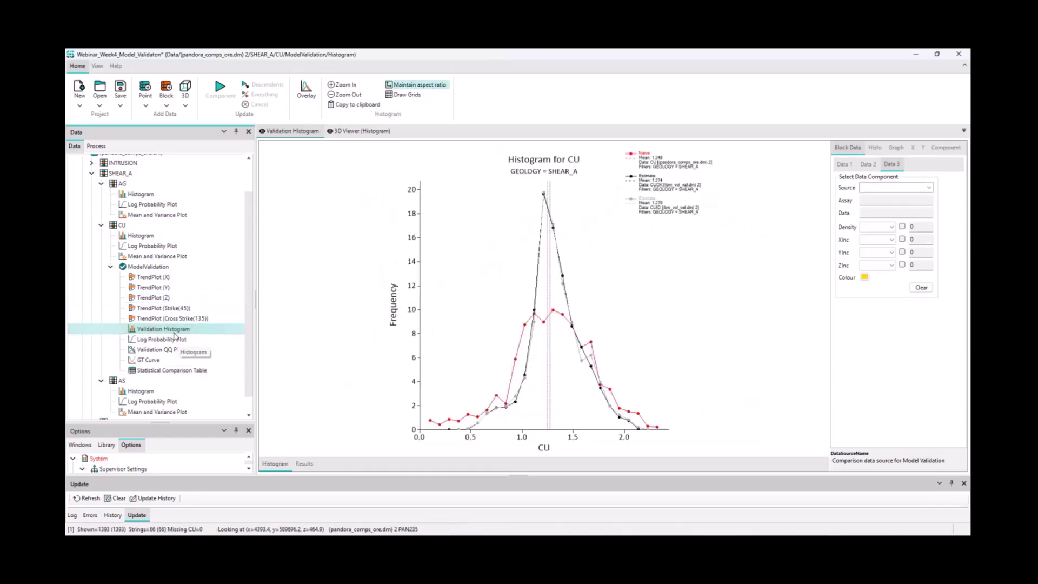
pyautogui.click(657, 192)
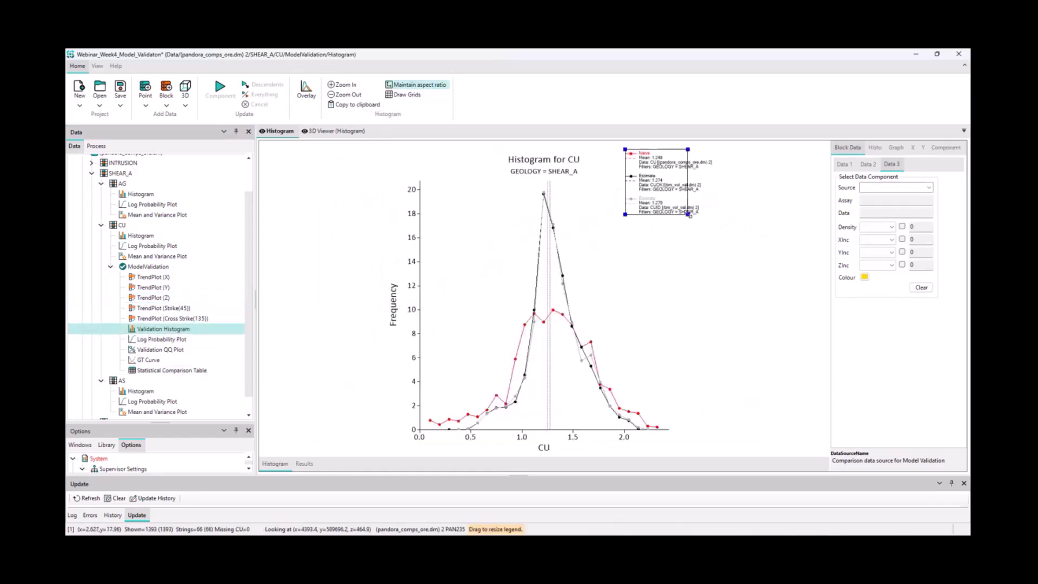
pyautogui.moveTo(688, 215); pyautogui.dragTo(768, 270)
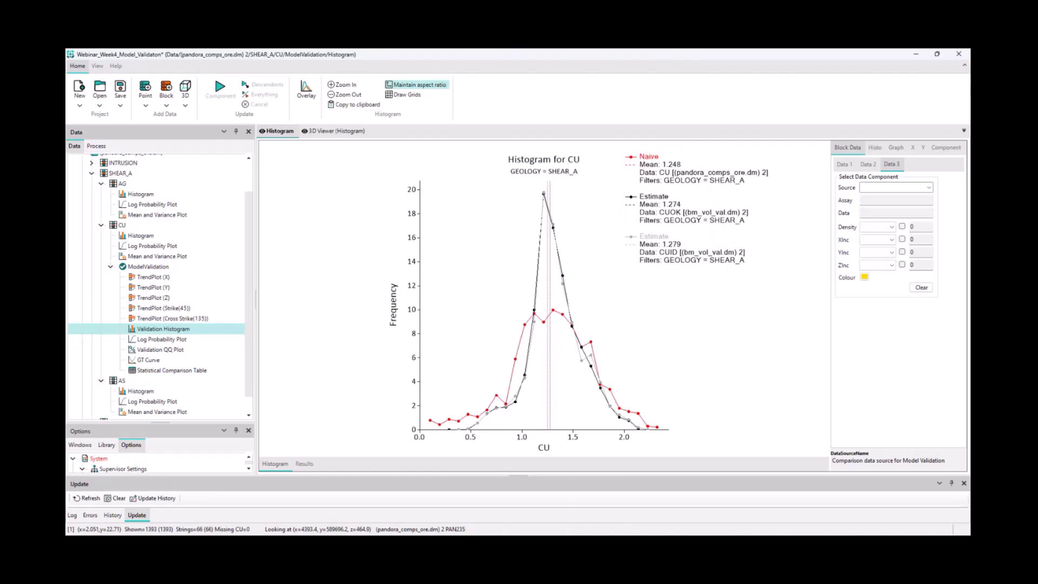
pyautogui.moveTo(647, 178); pyautogui.dragTo(648, 212)
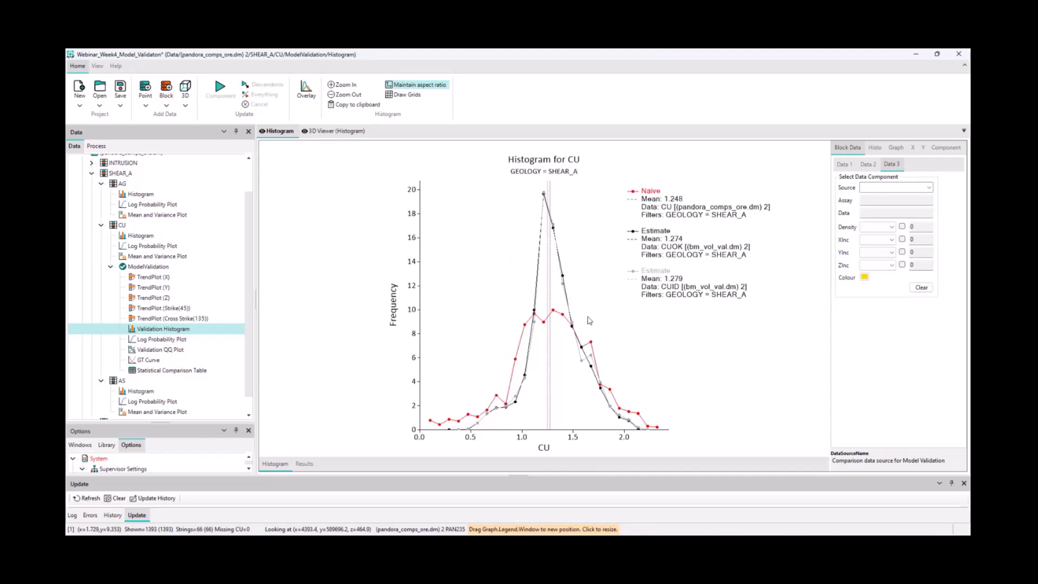
# Move the log probability plot's legend beside the graph and compare the distributions with log assays and Gaussian frequencies off and on
pyautogui.click(186, 340)
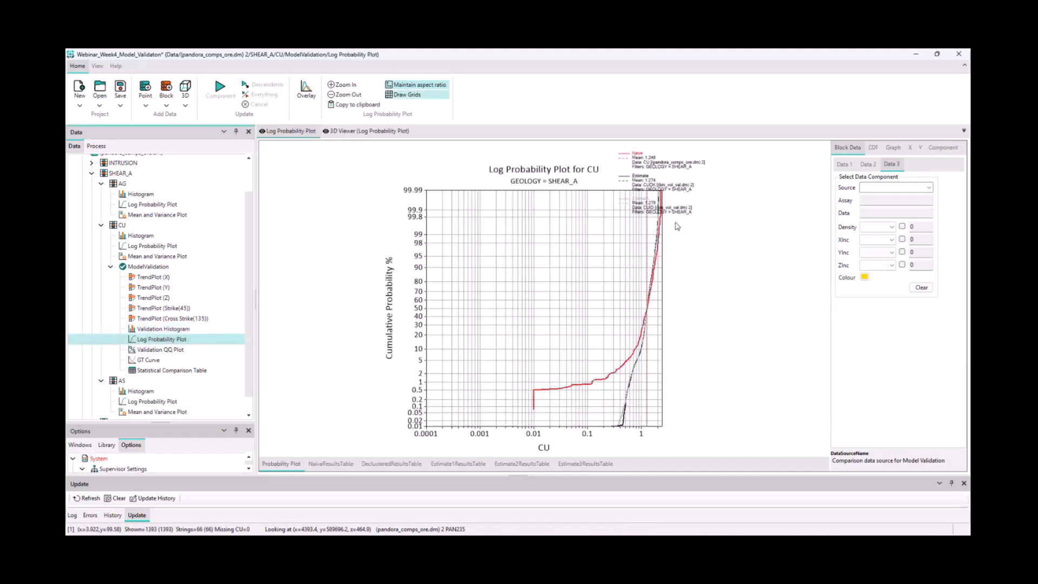
pyautogui.moveTo(677, 222); pyautogui.dragTo(724, 227)
pyautogui.click(872, 148)
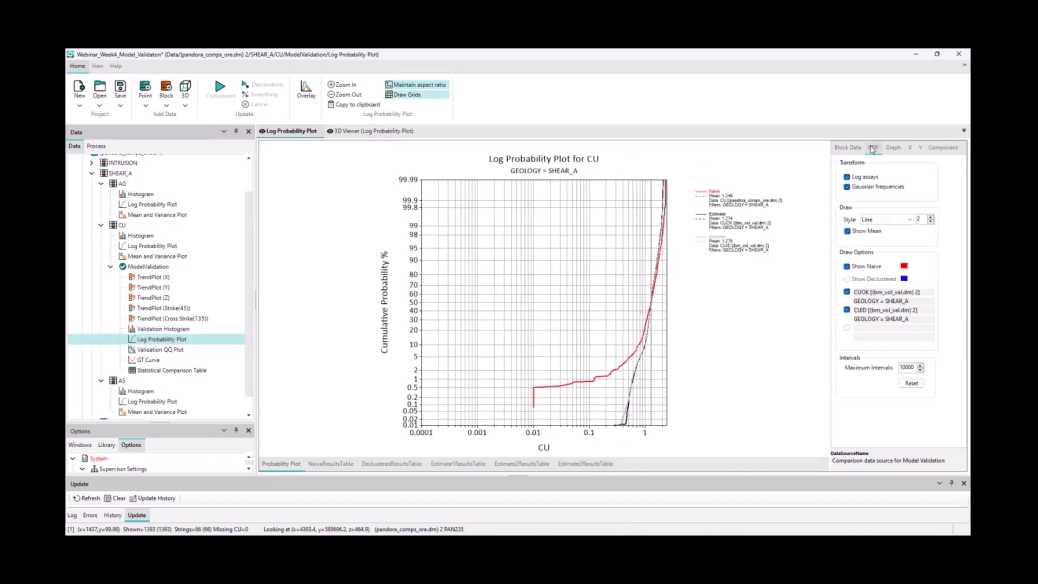
pyautogui.click(847, 177)
pyautogui.click(847, 186)
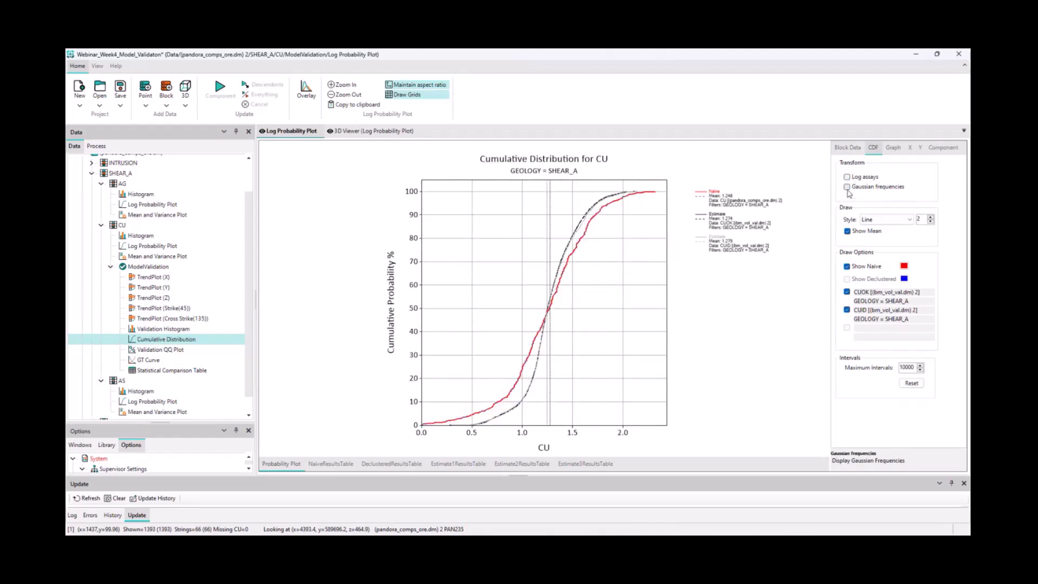
pyautogui.click(846, 187)
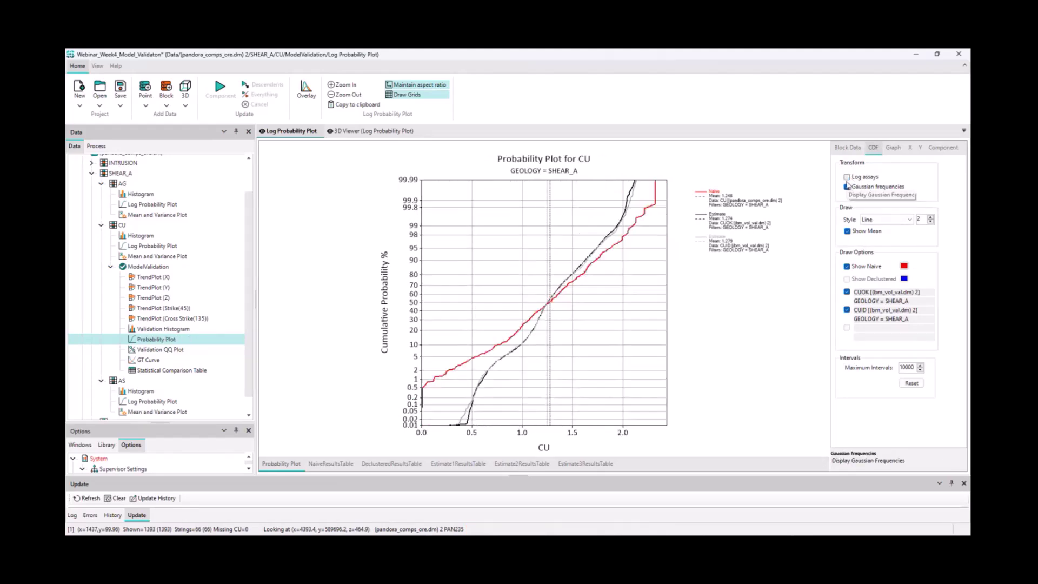
pyautogui.click(847, 177)
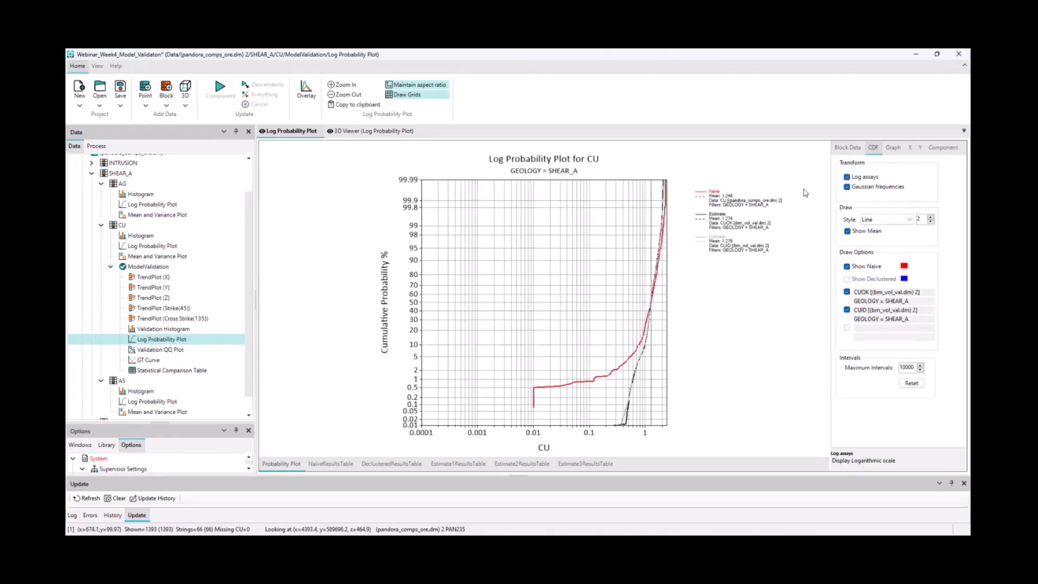
# Open the CU validation QQ plot, move its legend clear of the curves and enlarge it
pyautogui.click(160, 349)
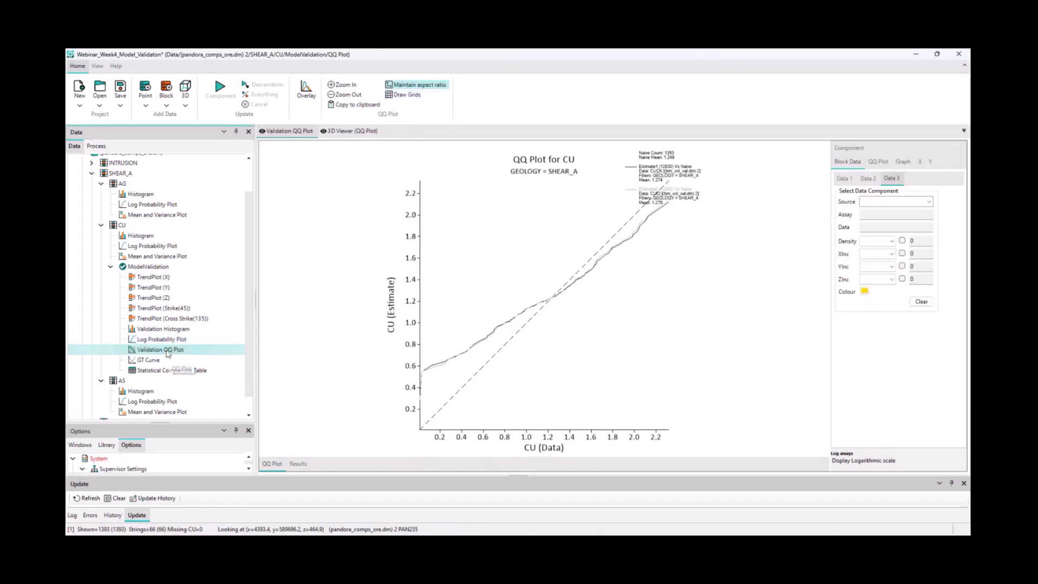
pyautogui.click(698, 225)
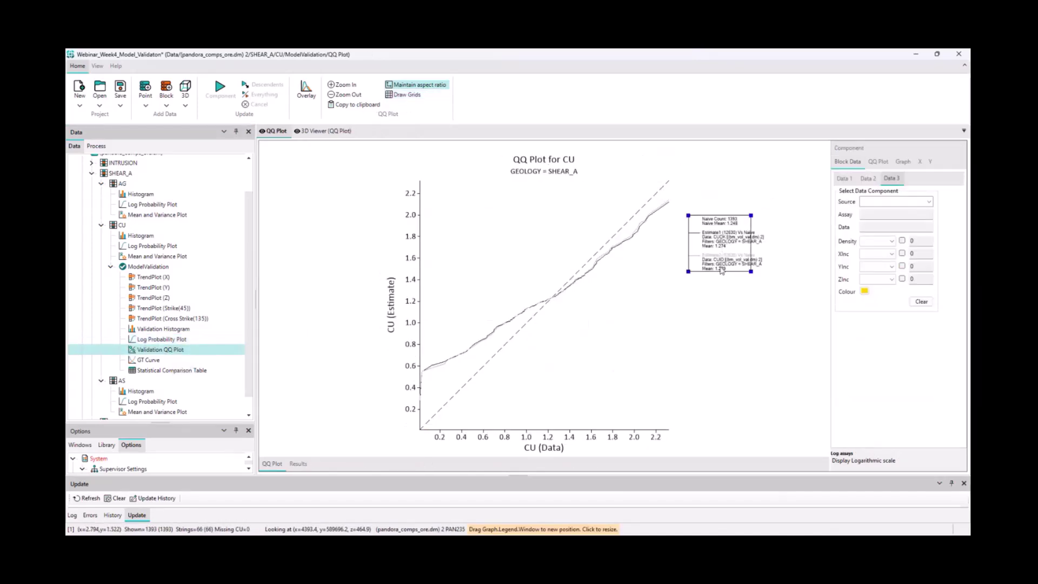
pyautogui.click(692, 274)
pyautogui.click(706, 265)
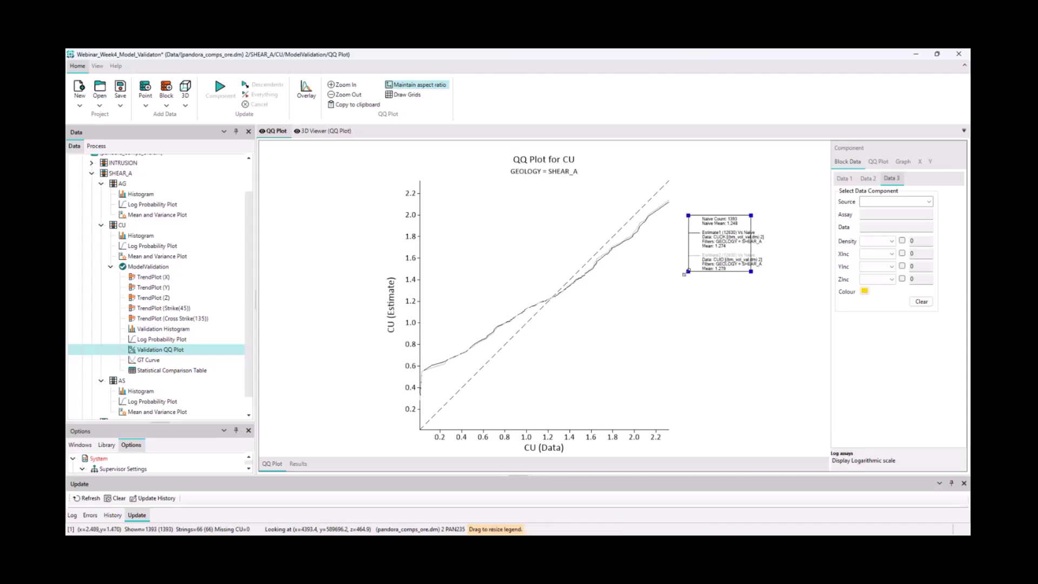
pyautogui.moveTo(687, 272); pyautogui.dragTo(644, 330)
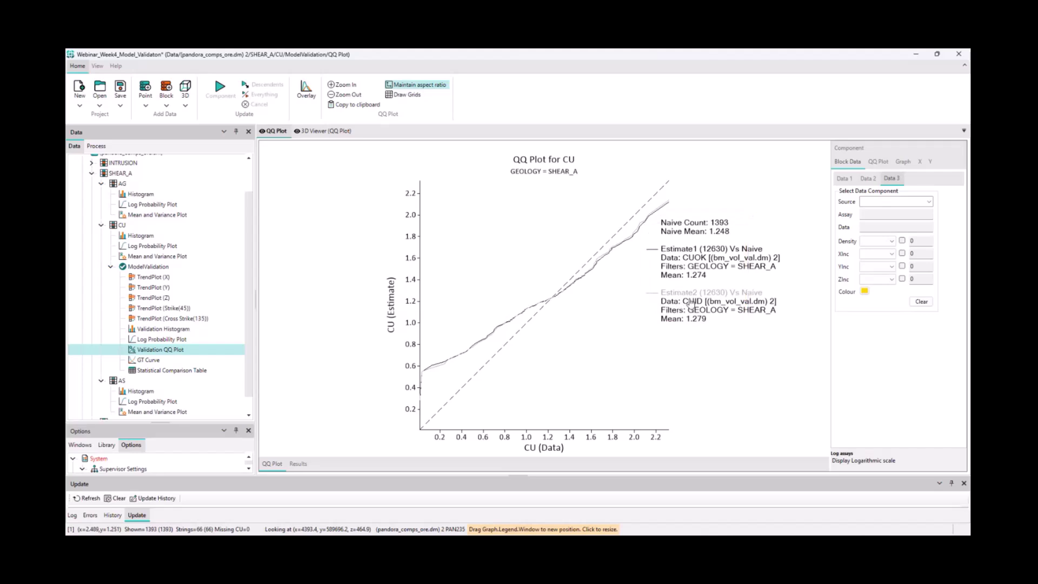
pyautogui.moveTo(679, 301); pyautogui.dragTo(692, 321)
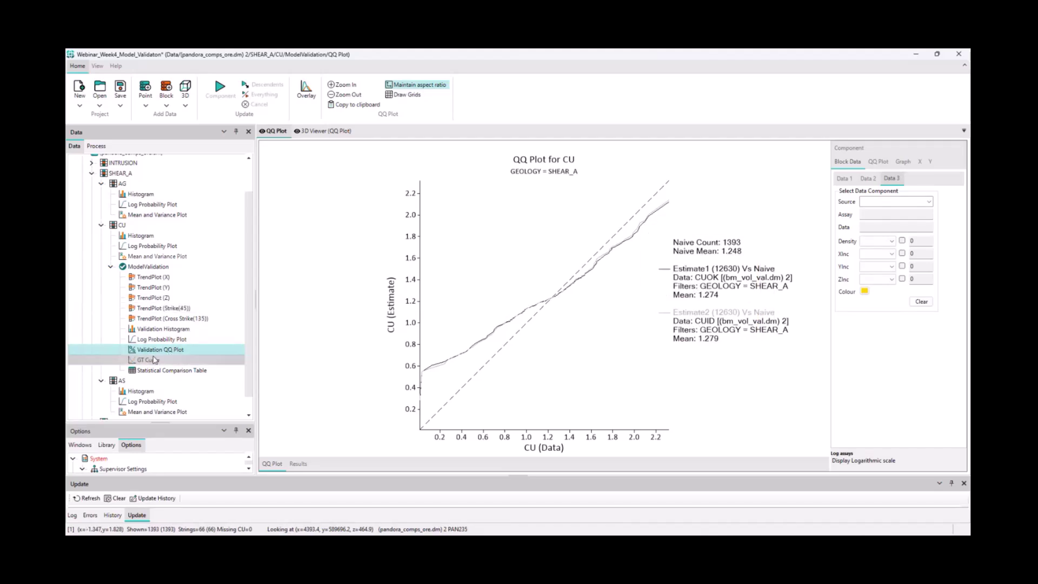
# Generate the CU validation GT curve with cut-offs from 0 to 2 in steps of 0.2, and move its legend clear of the curves
pyautogui.click(153, 360)
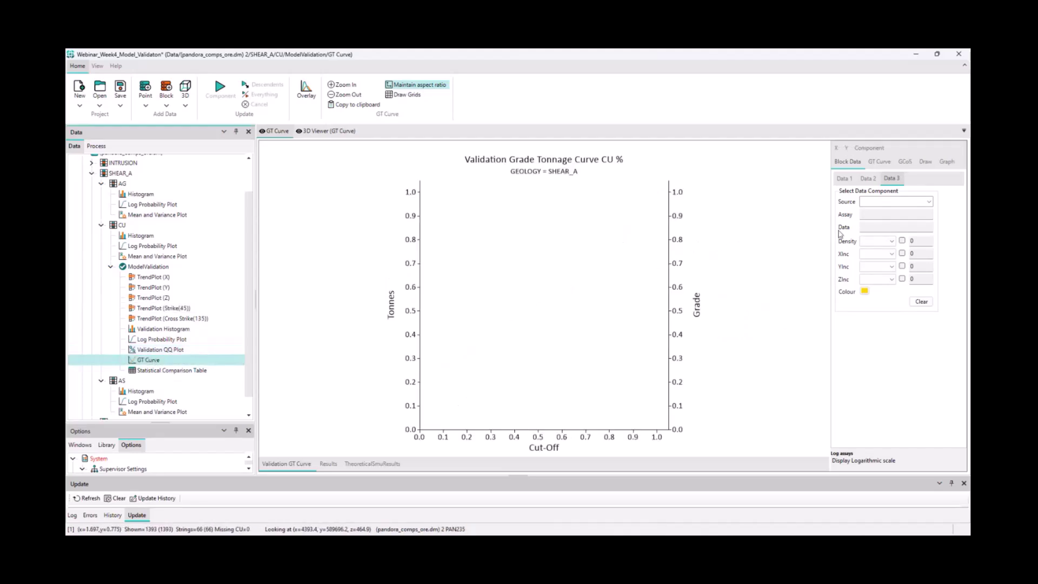
pyautogui.click(879, 161)
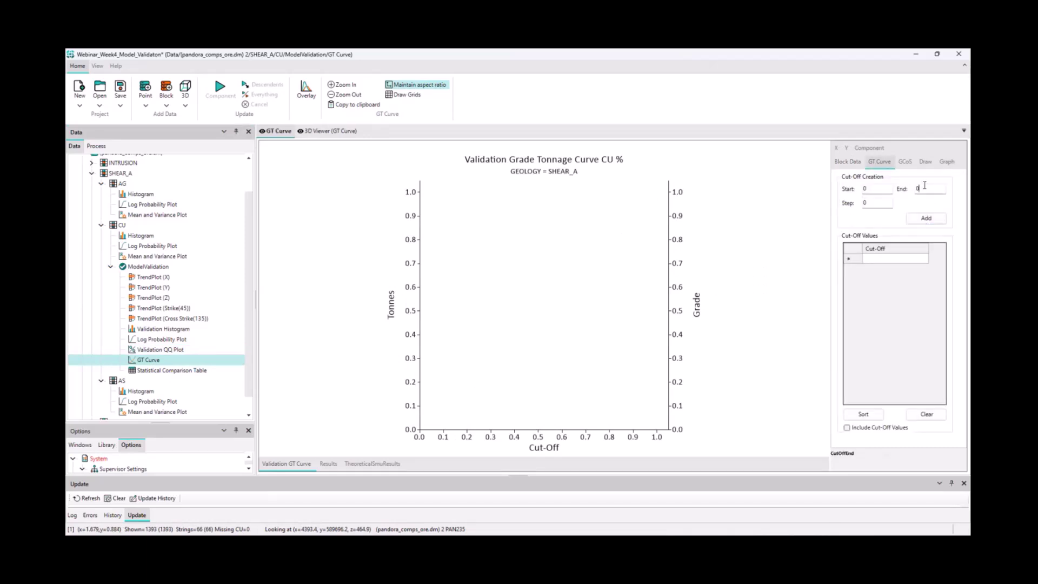
pyautogui.moveTo(928, 187); pyautogui.dragTo(893, 189)
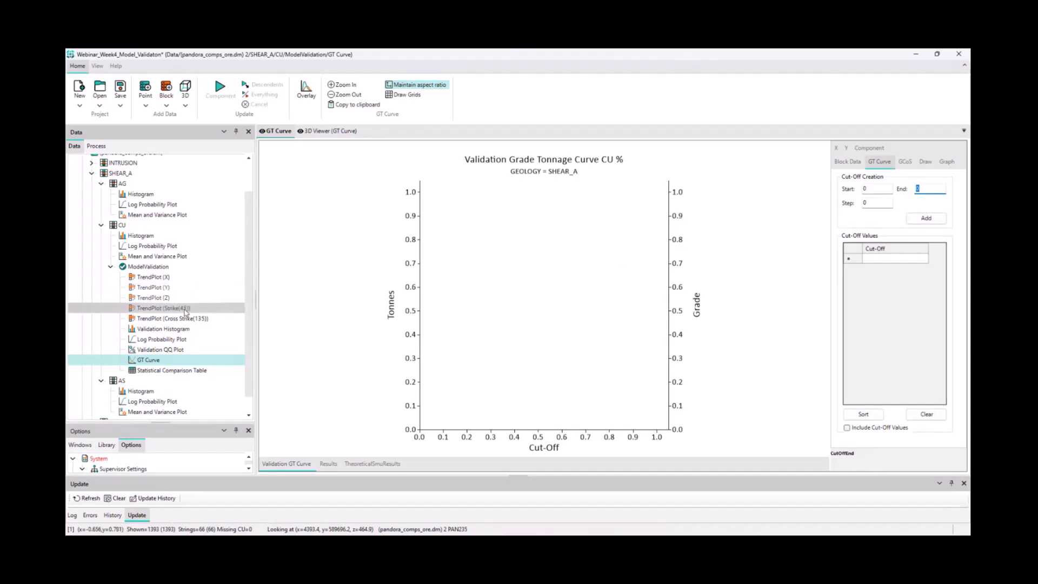
pyautogui.click(185, 331)
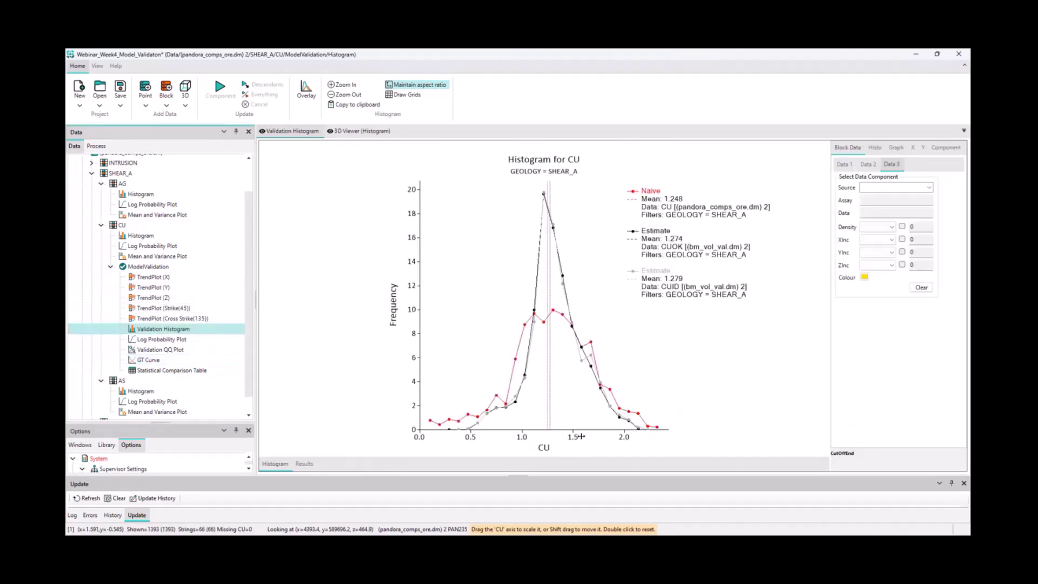
pyautogui.click(165, 339)
pyautogui.click(161, 359)
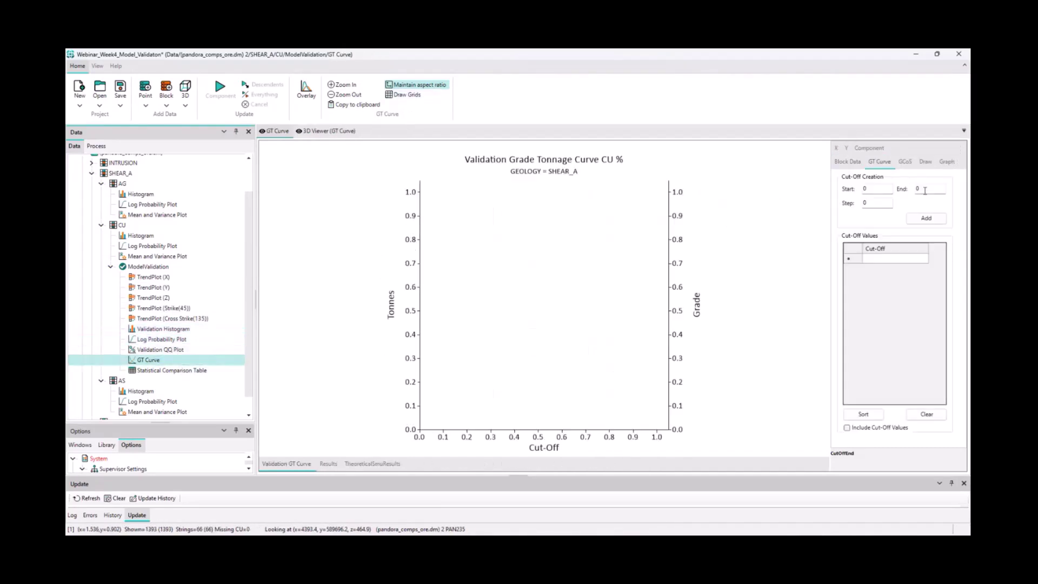
pyautogui.write('2')
pyautogui.click(879, 204)
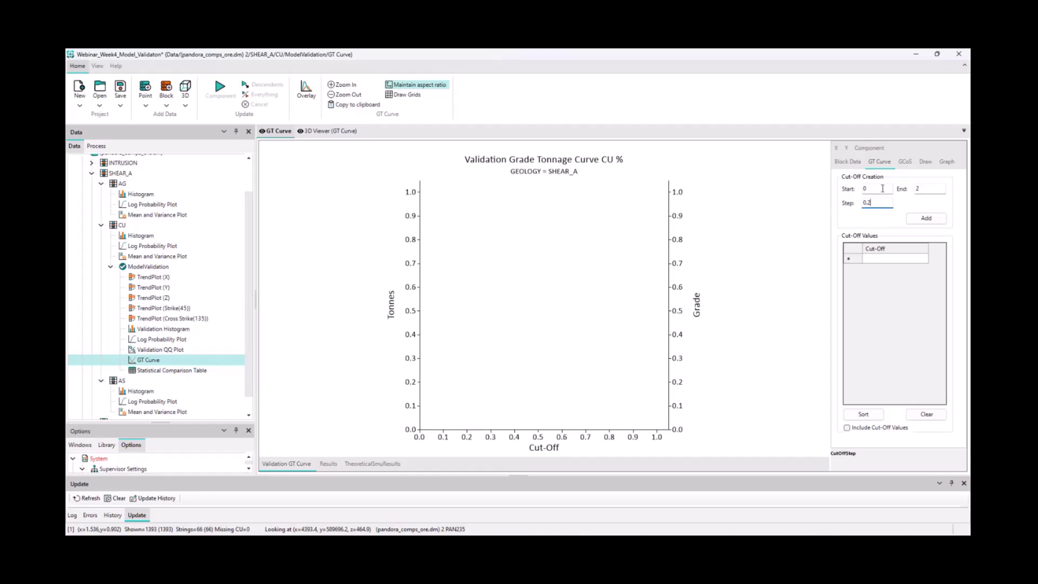
pyautogui.click(926, 218)
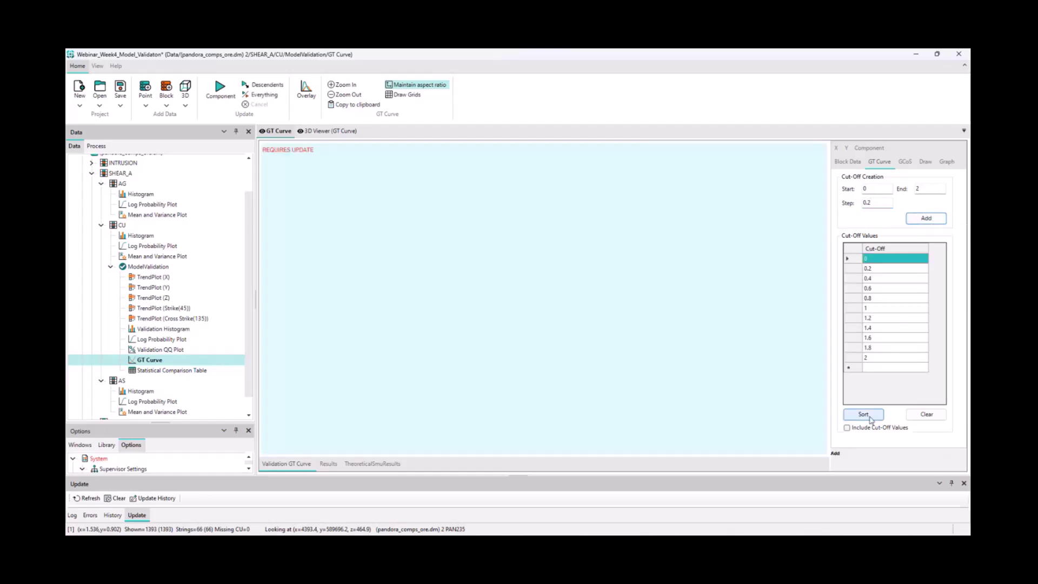
pyautogui.click(263, 88)
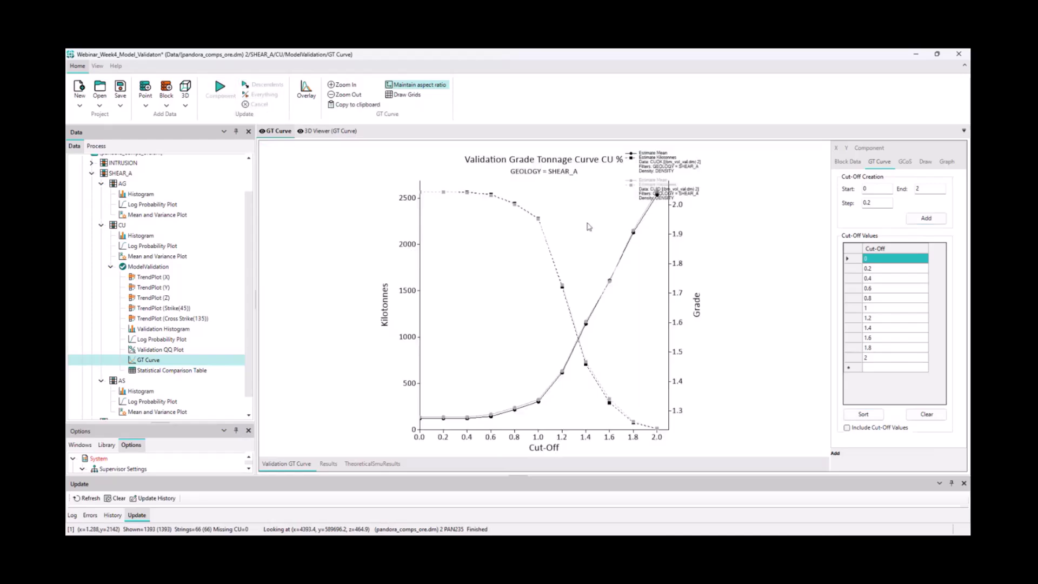
pyautogui.moveTo(638, 174); pyautogui.dragTo(736, 185)
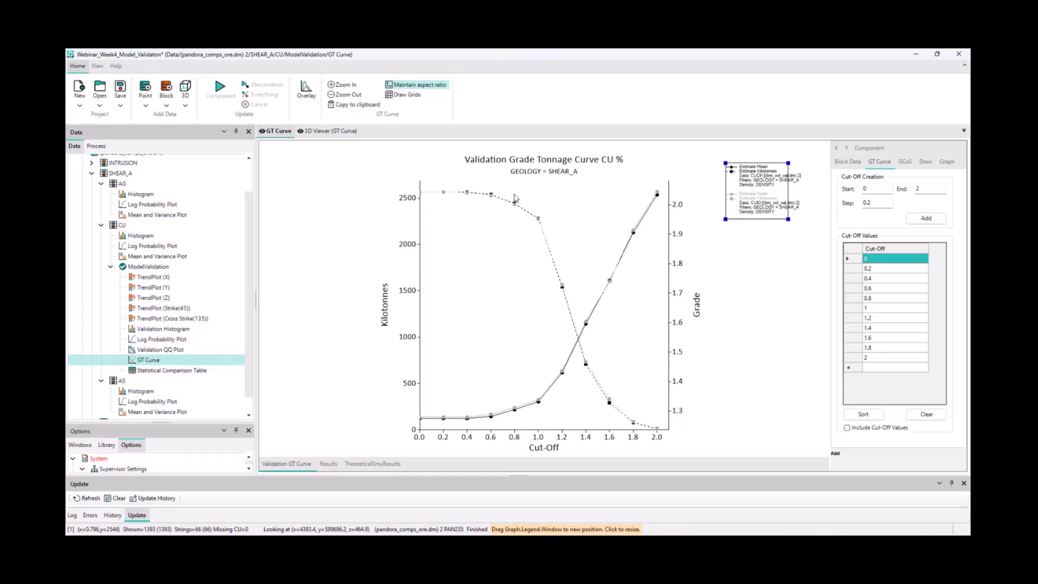
# Open the CU statistical comparison table and look at its export options
pyautogui.click(153, 371)
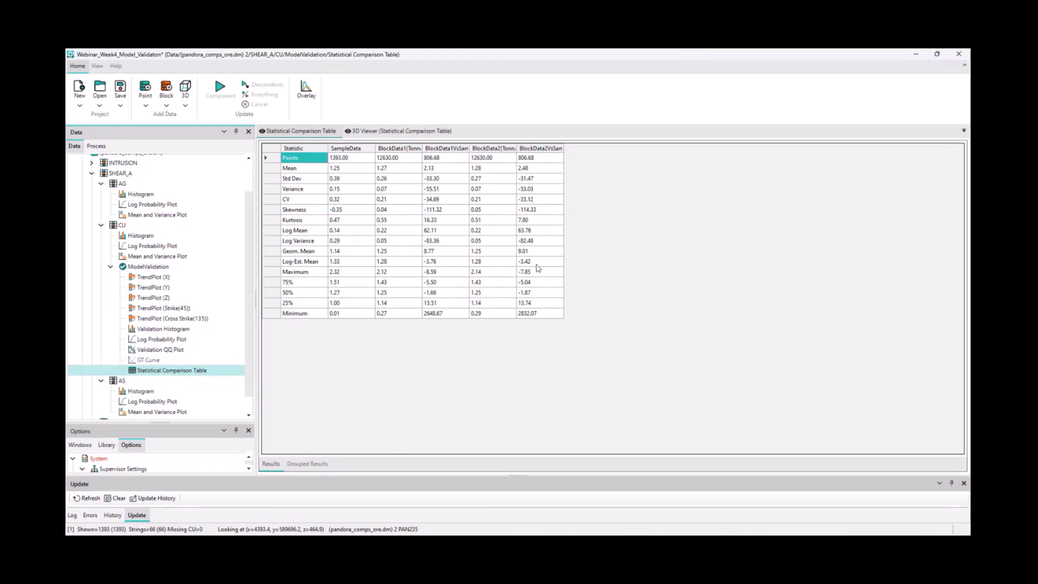
pyautogui.rightClick(364, 198)
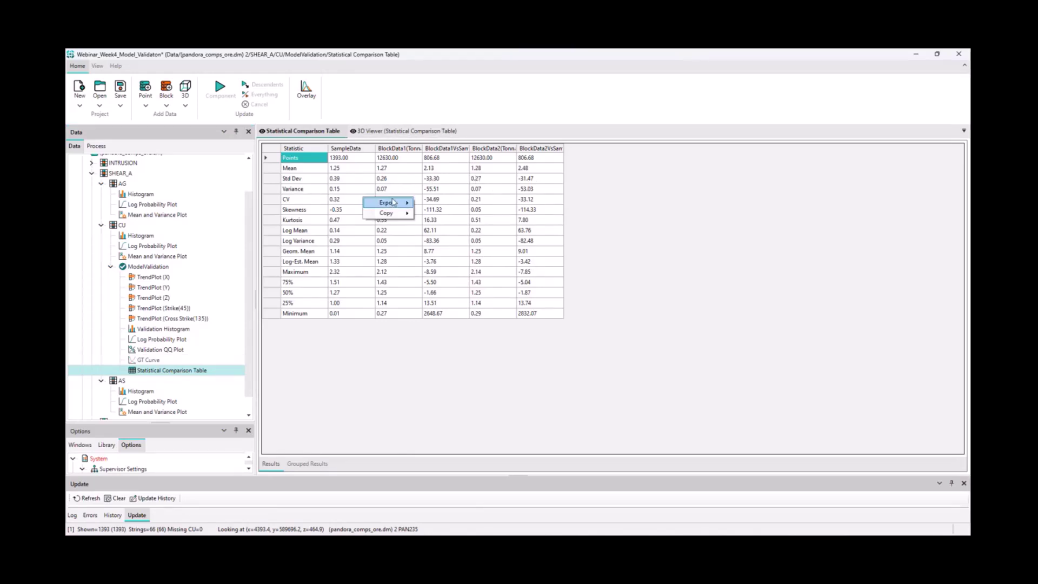
pyautogui.moveTo(393, 202)
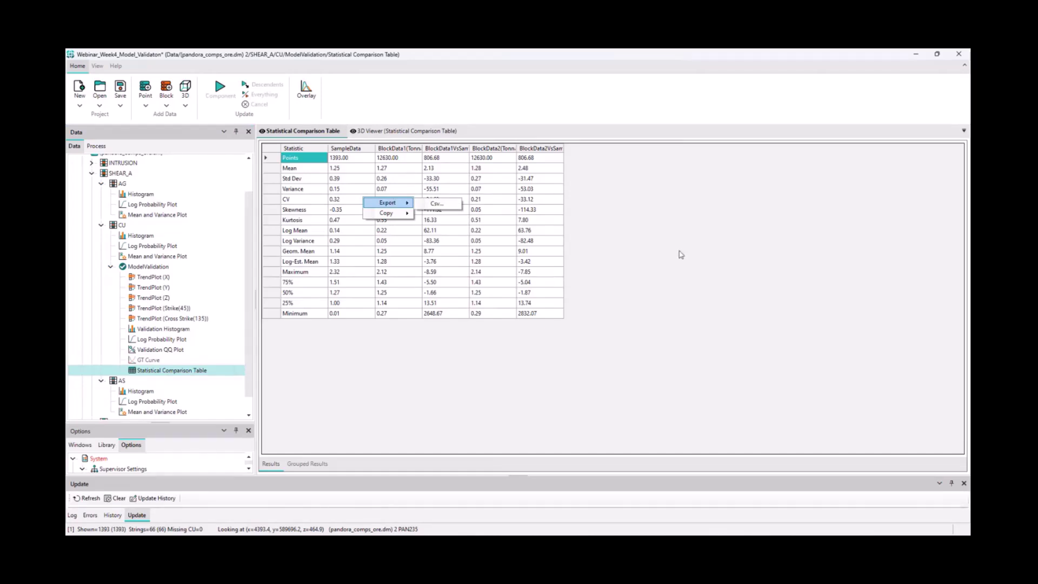
pyautogui.click(307, 395)
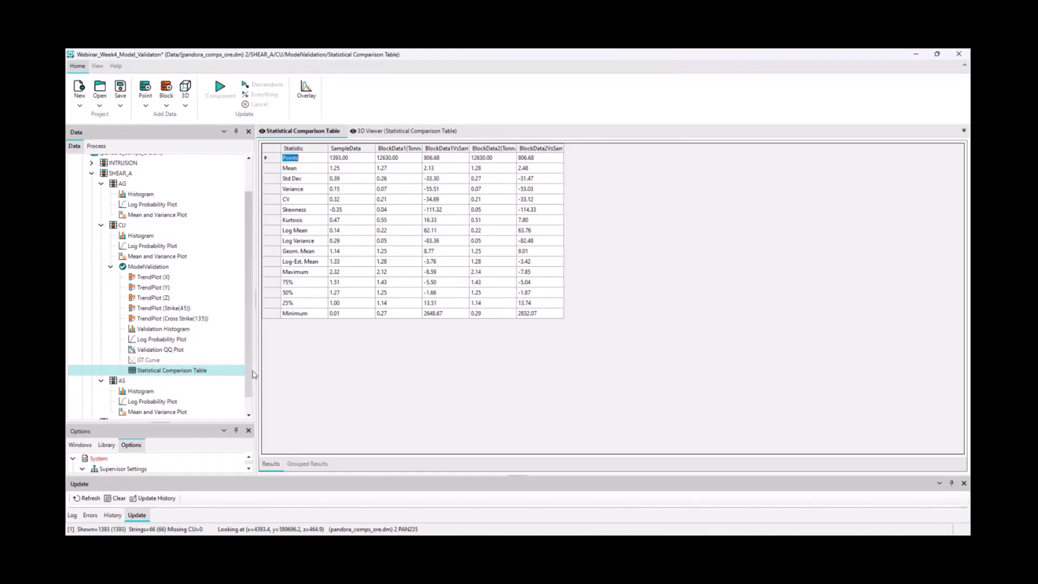
# Add a Decluster component to SHEAR_A CU and set the maximum cell sizes to 40 in X, Y and Z
pyautogui.moveTo(251, 375); pyautogui.dragTo(248, 390)
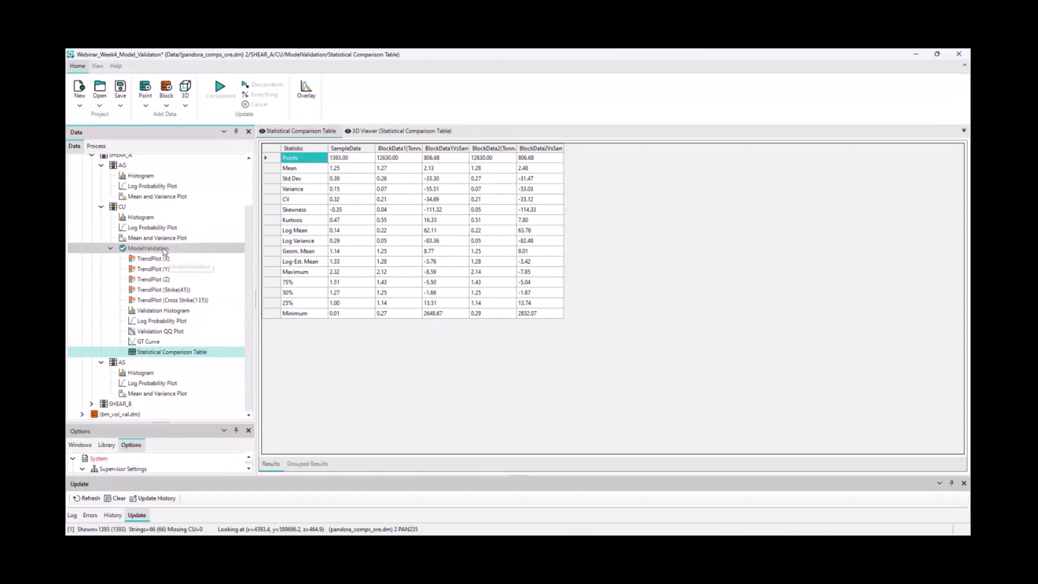
pyautogui.rightClick(128, 211)
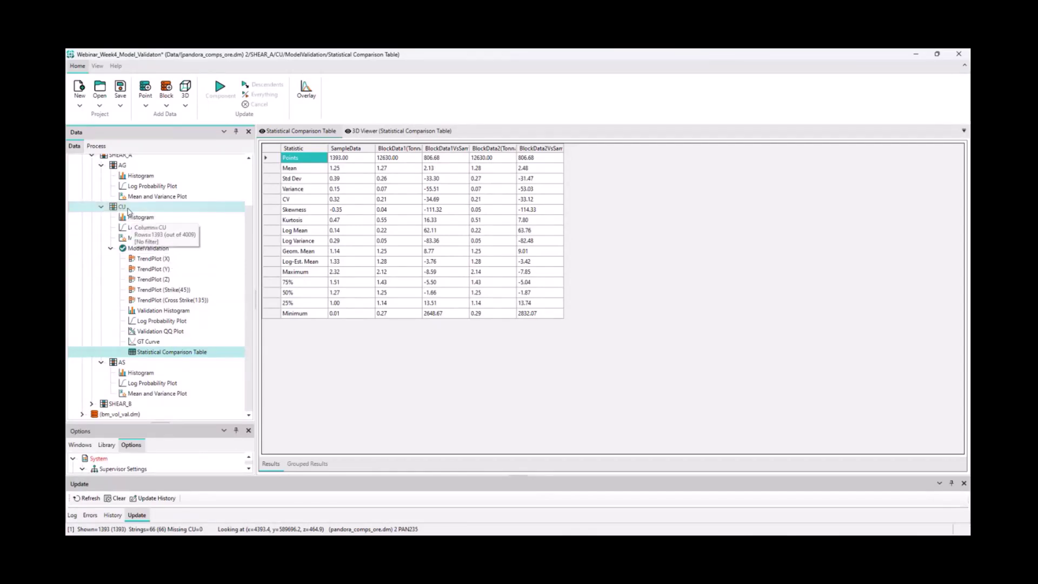
pyautogui.moveTo(148, 214)
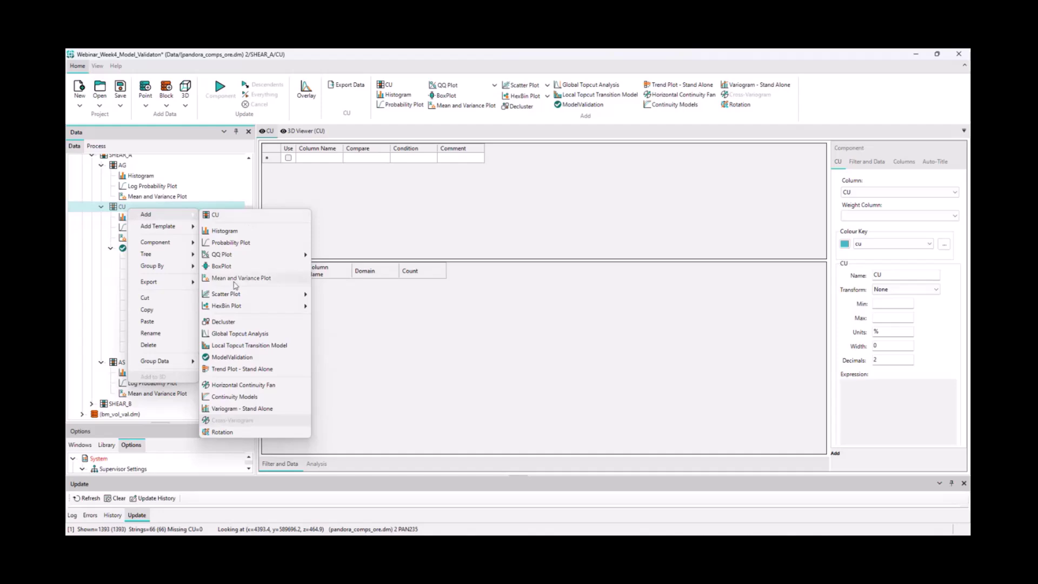
pyautogui.click(222, 322)
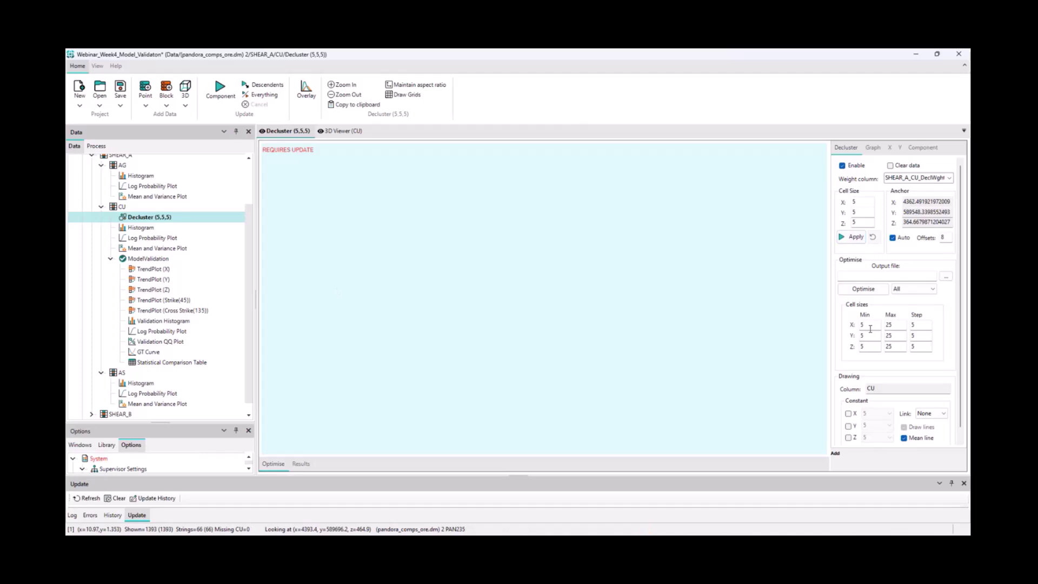
pyautogui.doubleClick(893, 325)
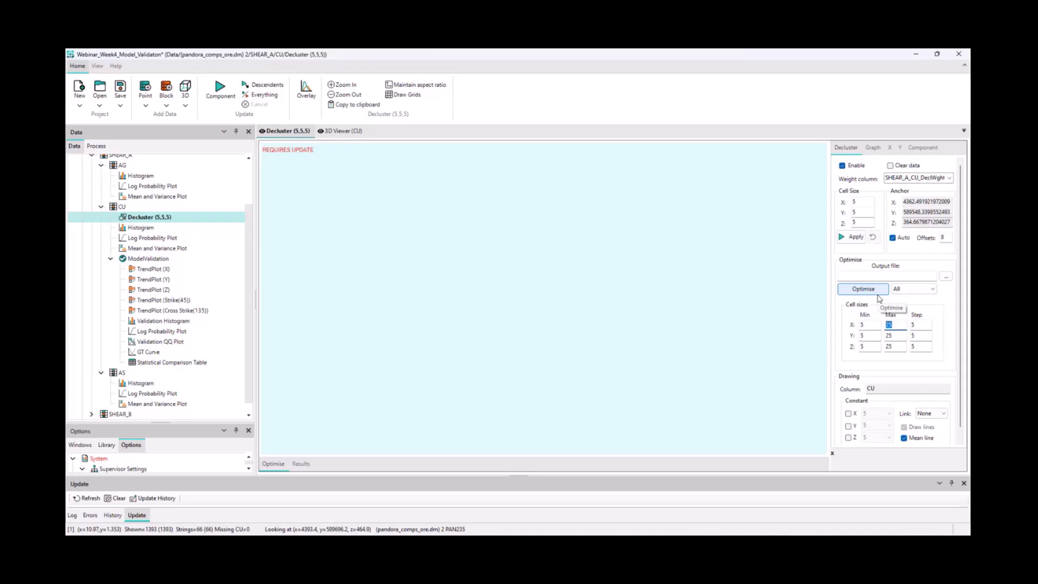
pyautogui.write('40')
pyautogui.doubleClick(891, 335)
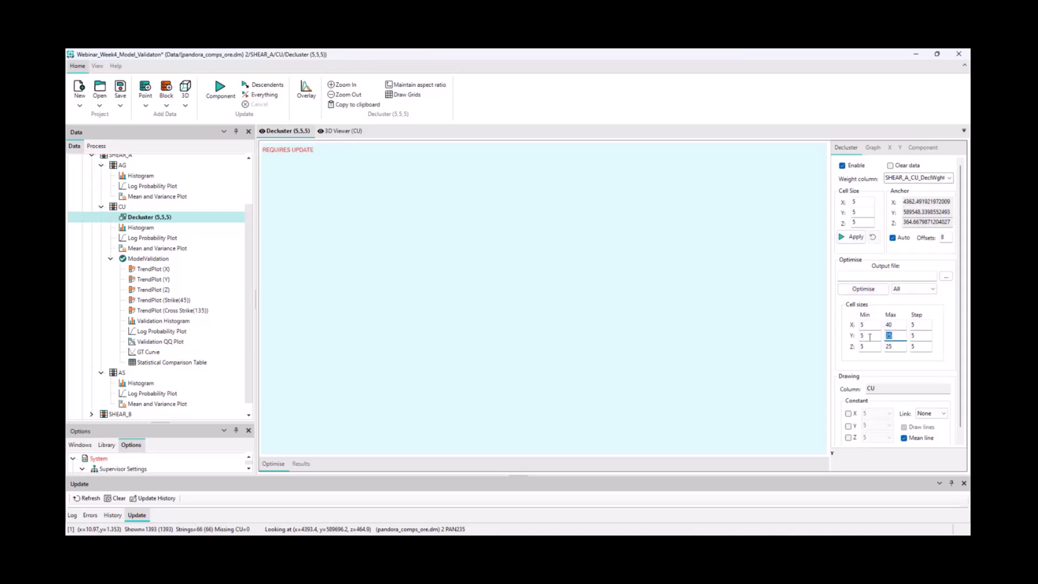
pyautogui.write('40')
pyautogui.doubleClick(892, 346)
pyautogui.write('4')
# Optimise the CU declustering cell sizes, update the Decluster component and inspect the candidate points on the mean versus volume plot
pyautogui.click(865, 292)
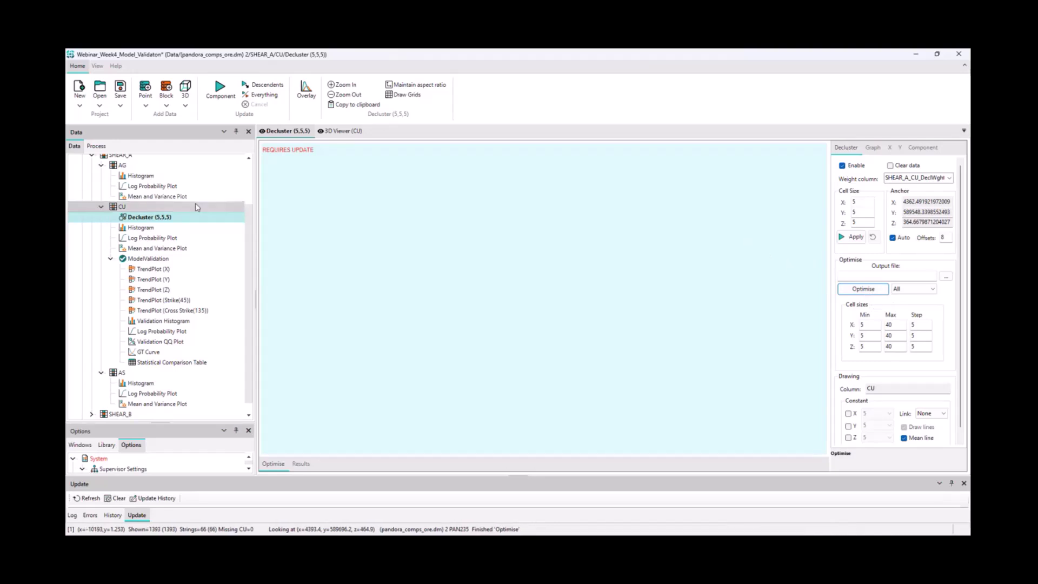
pyautogui.click(142, 226)
pyautogui.click(147, 217)
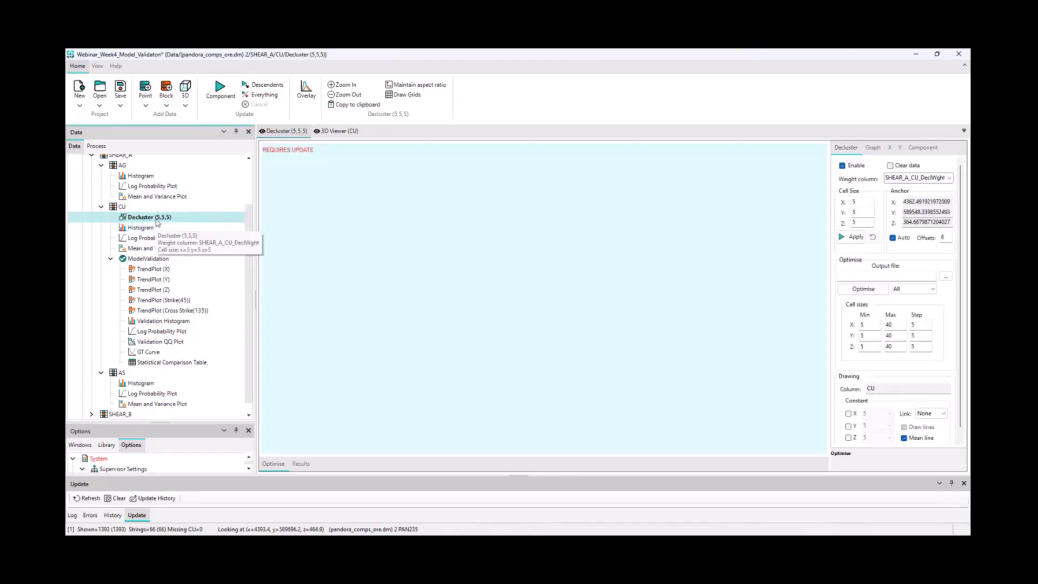
pyautogui.click(220, 88)
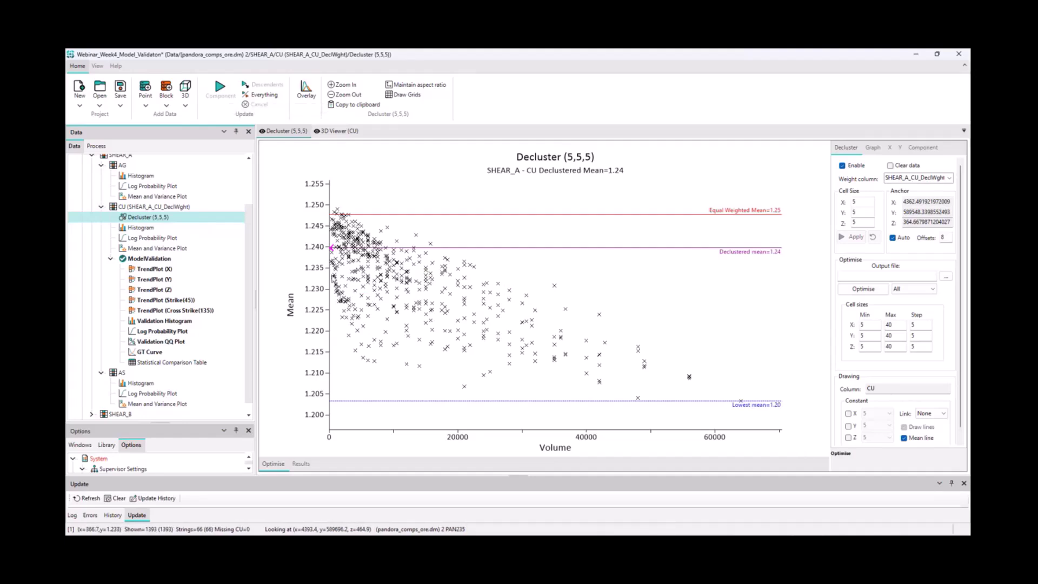
pyautogui.moveTo(341, 302)
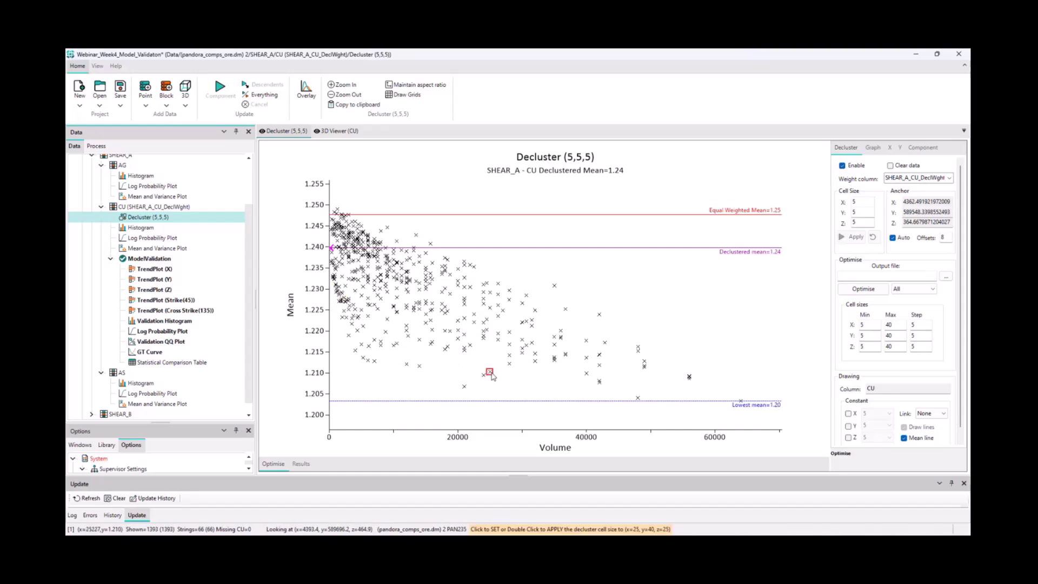
pyautogui.moveTo(493, 375)
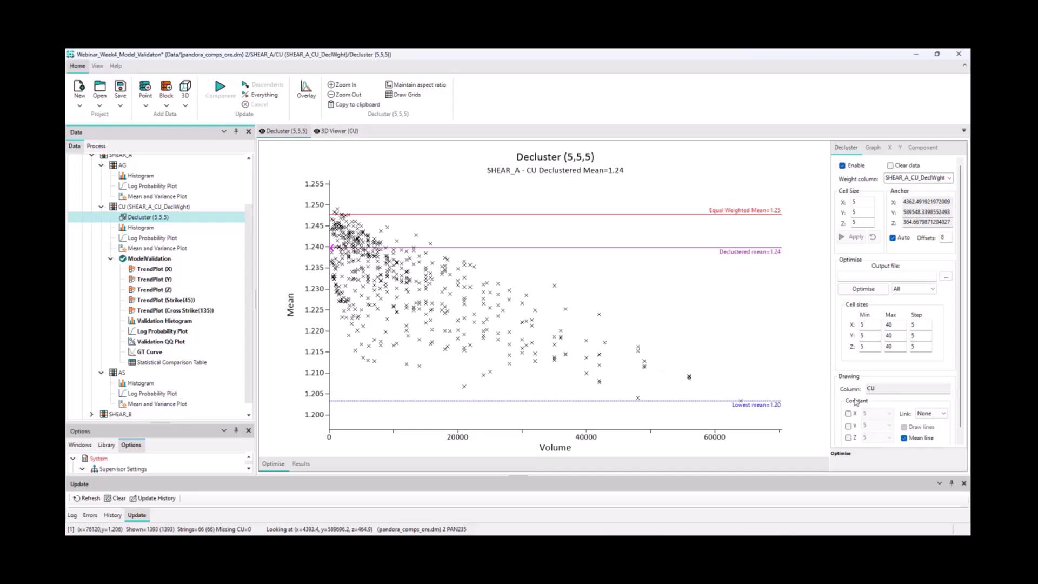
# Compare the declustering curves with the cell sizes linked in XZ, YZ and XY
pyautogui.click(934, 414)
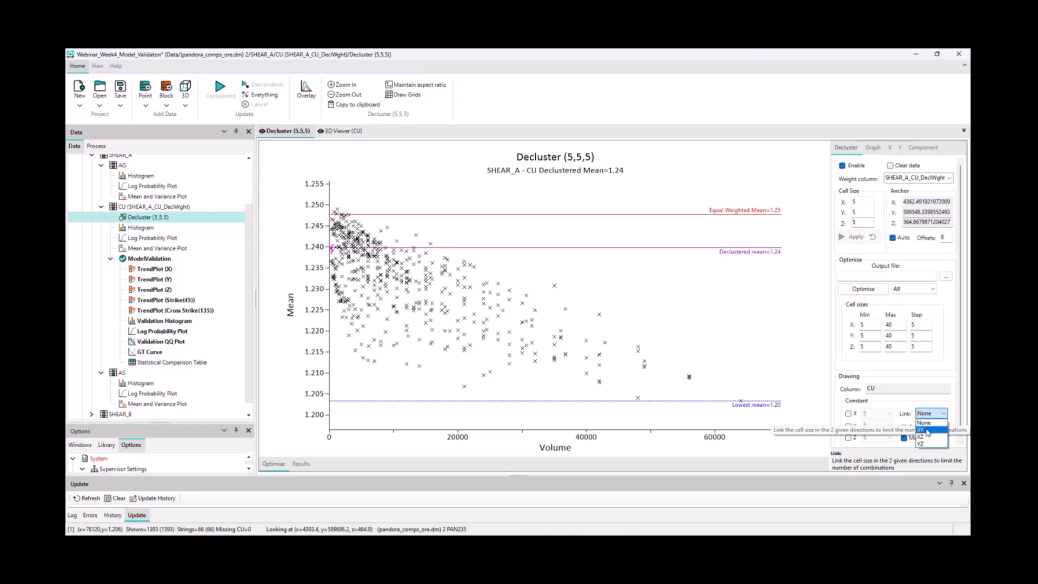
pyautogui.click(928, 431)
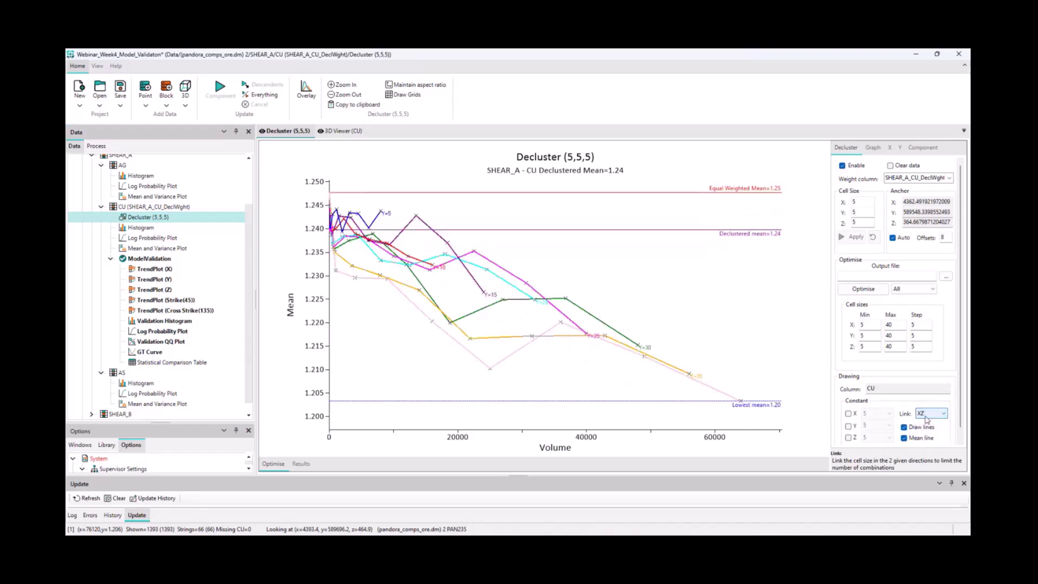
pyautogui.click(927, 416)
pyautogui.click(926, 444)
pyautogui.click(930, 416)
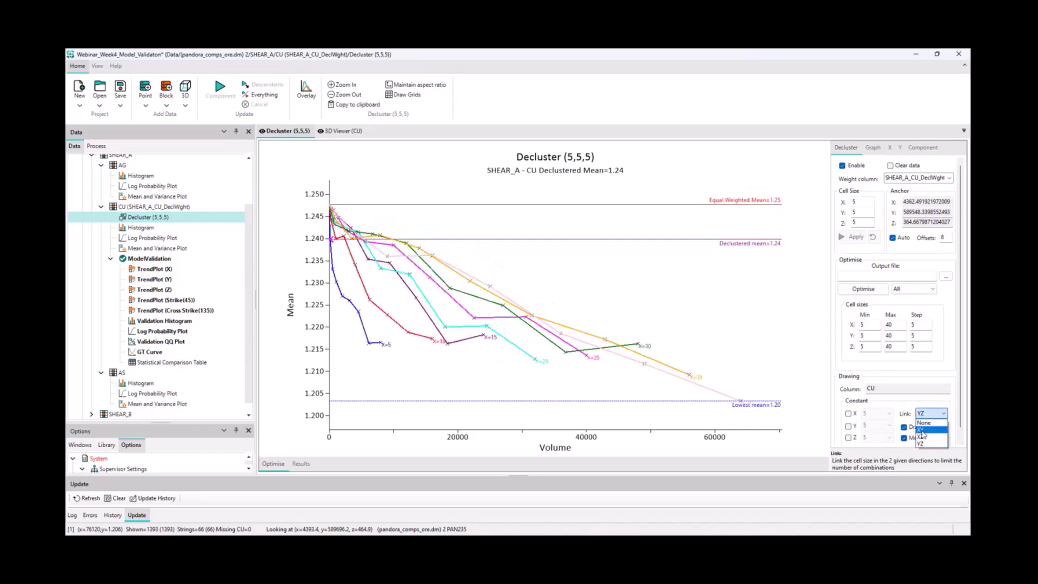
pyautogui.click(922, 431)
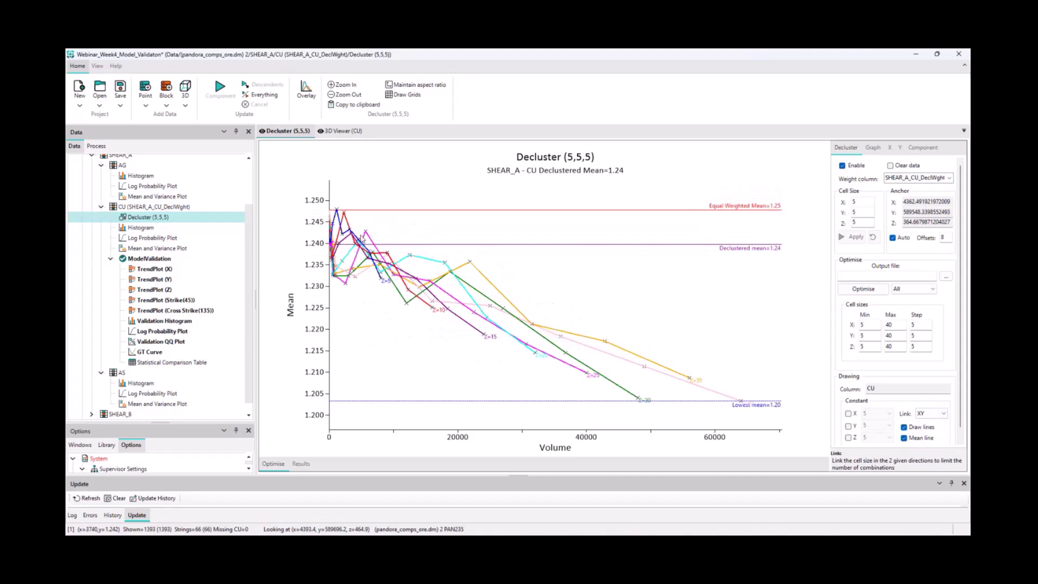
# Pick the 40, 40, 25 declustering cell size from the plot, set the link to None and update the component
pyautogui.click(593, 377)
pyautogui.click(931, 413)
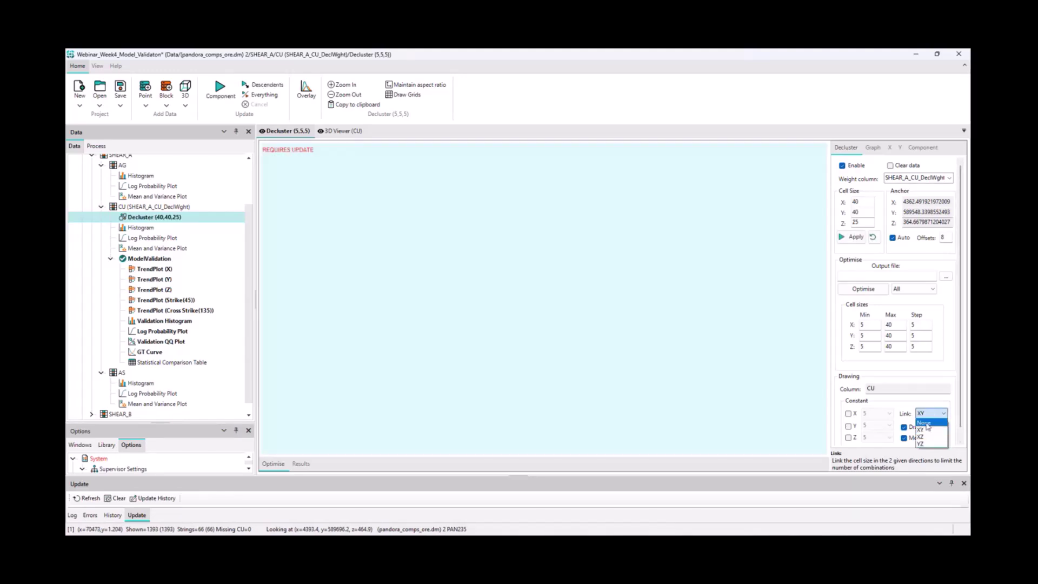
pyautogui.click(933, 422)
pyautogui.click(220, 89)
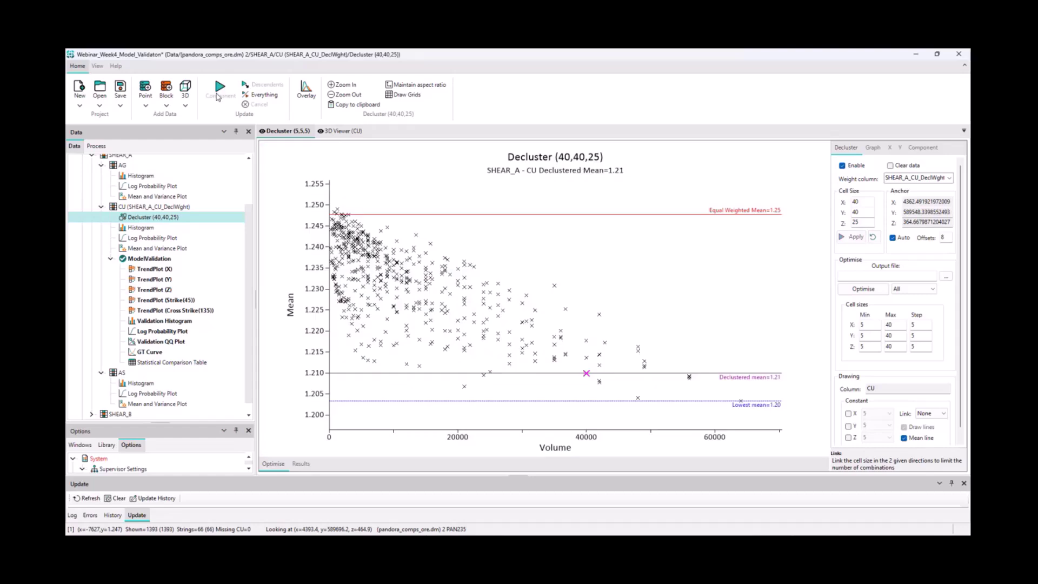
pyautogui.moveTo(572, 346)
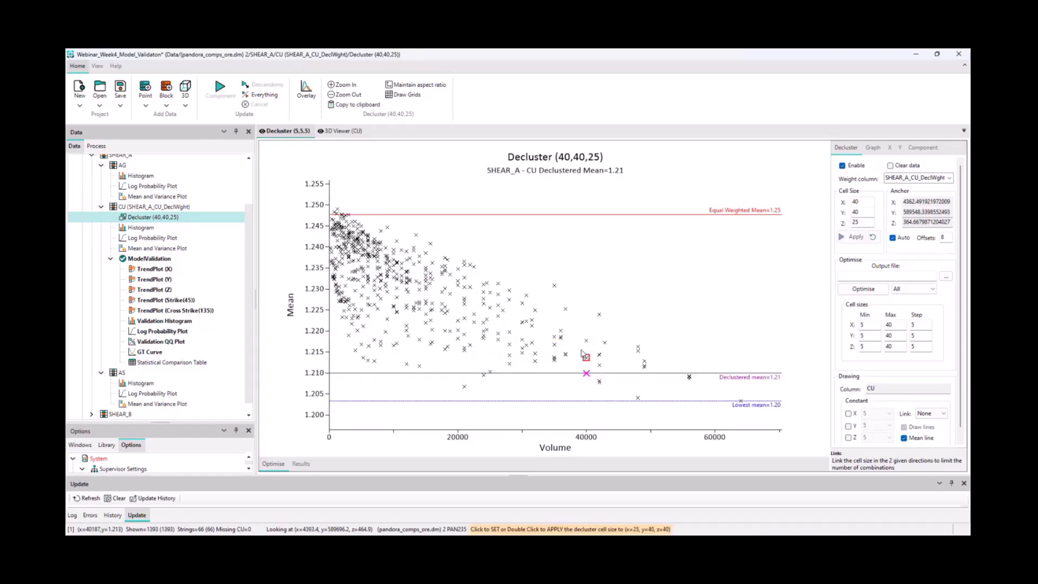
pyautogui.click(862, 220)
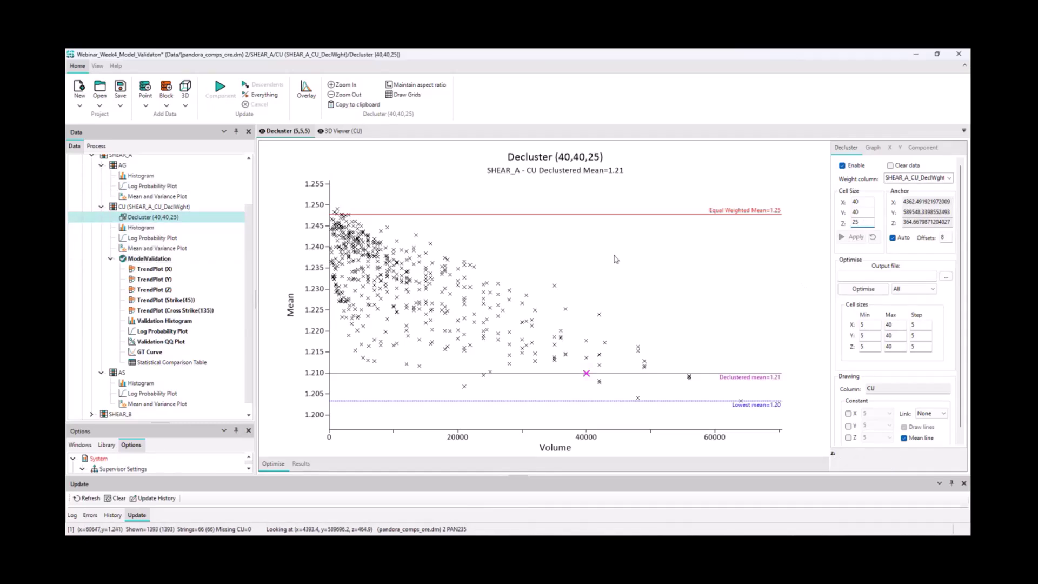
# Update the CU ModelValidation plots with the declustering weights and open the X trend plot
pyautogui.click(161, 260)
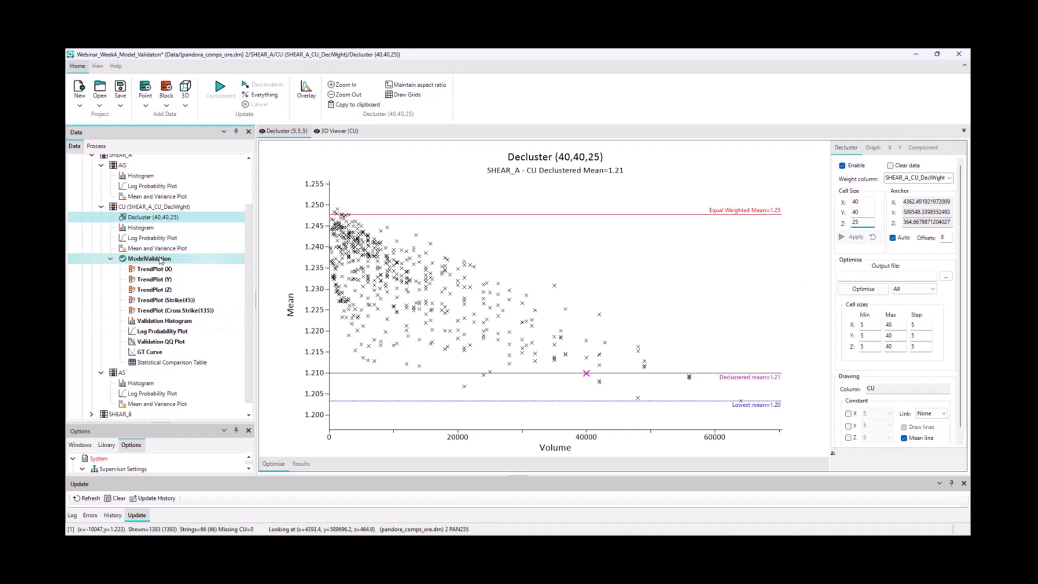
pyautogui.click(255, 98)
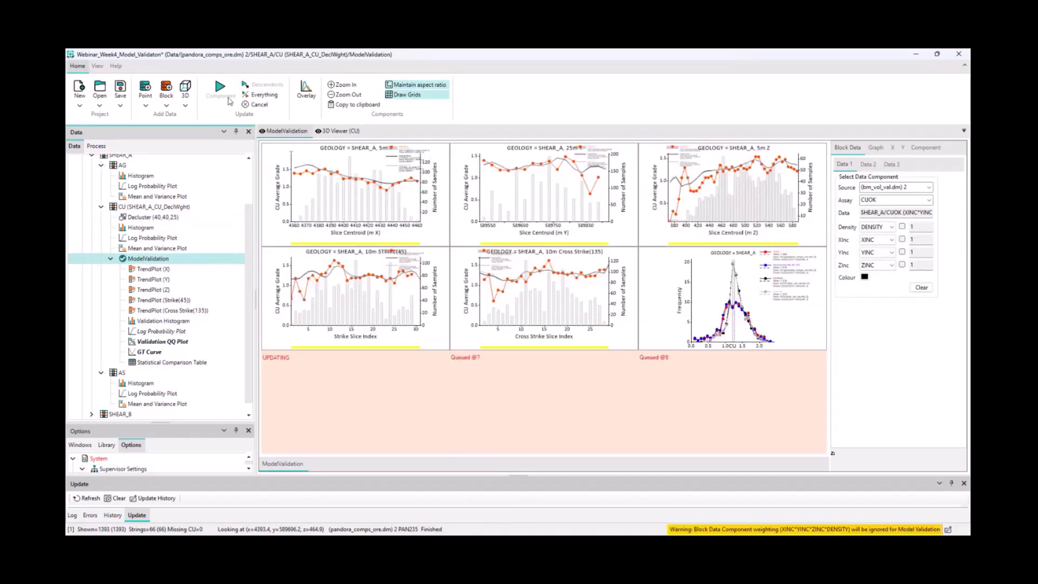
pyautogui.click(150, 268)
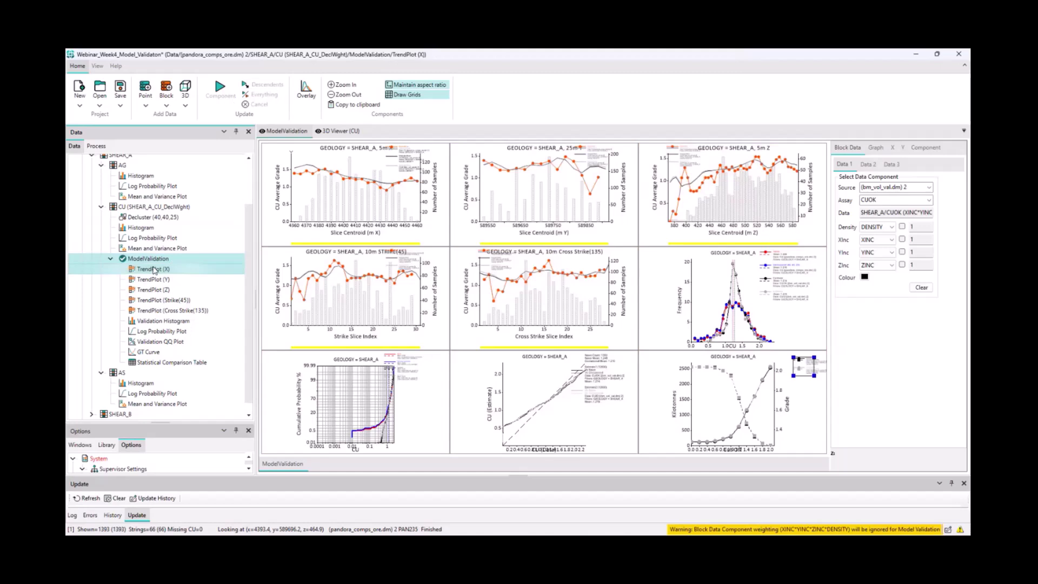
# Show the declustered mean (40, 40, 25) alongside the naive mean on the X, Y and Z trend plots
pyautogui.click(877, 161)
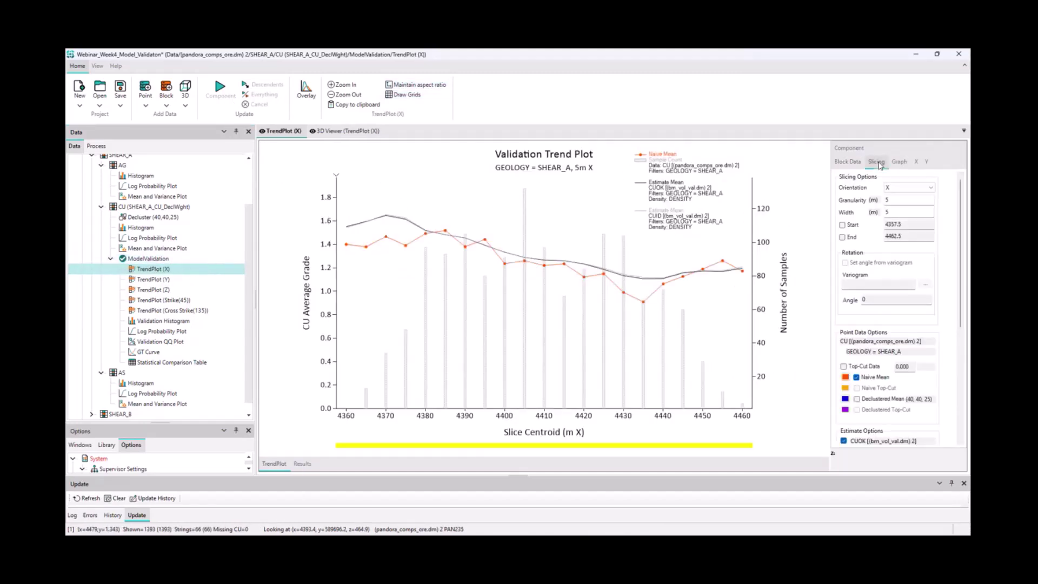
pyautogui.click(857, 400)
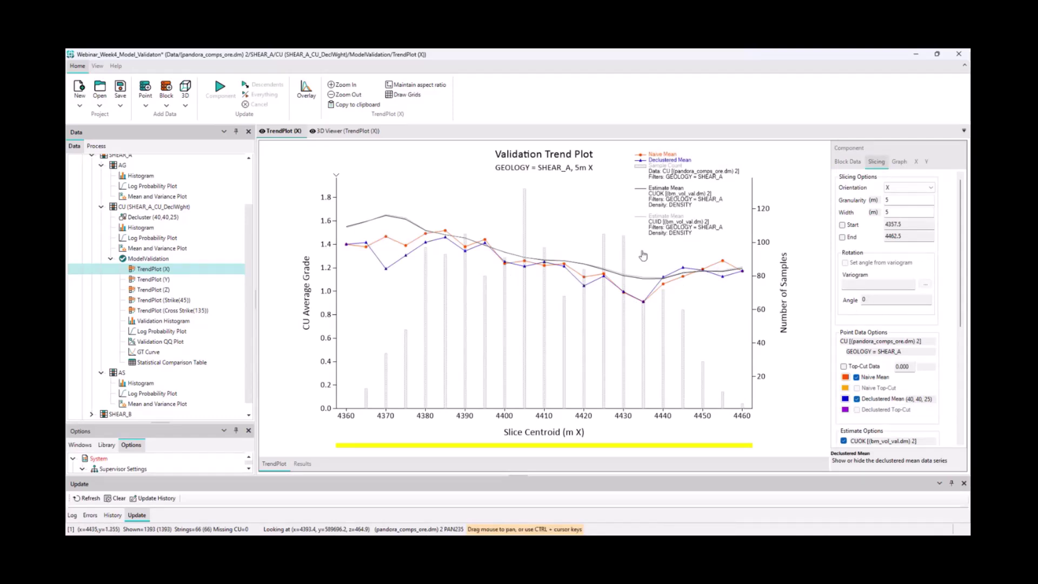
pyautogui.click(154, 279)
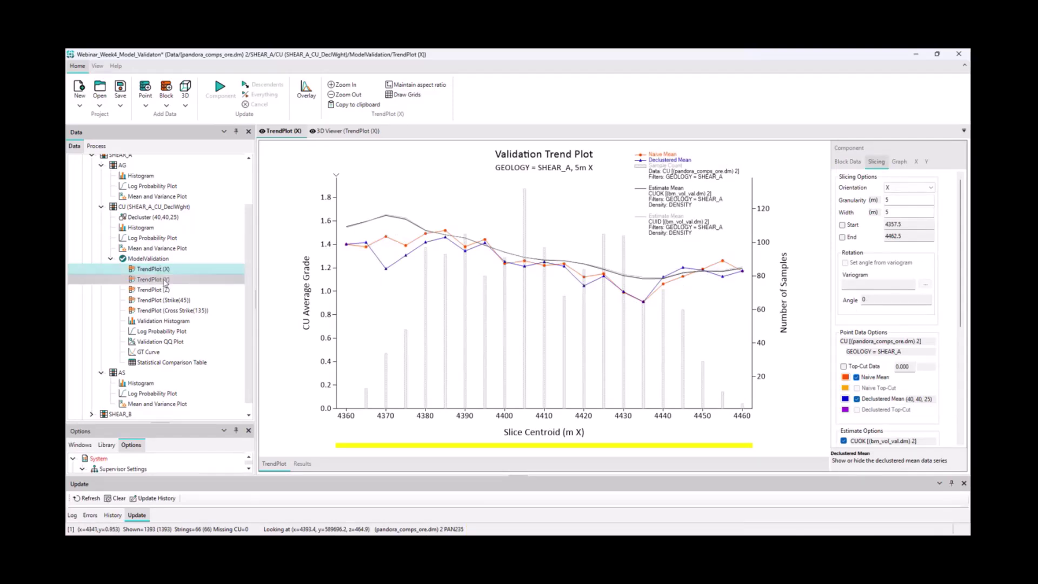
pyautogui.click(157, 290)
pyautogui.click(154, 278)
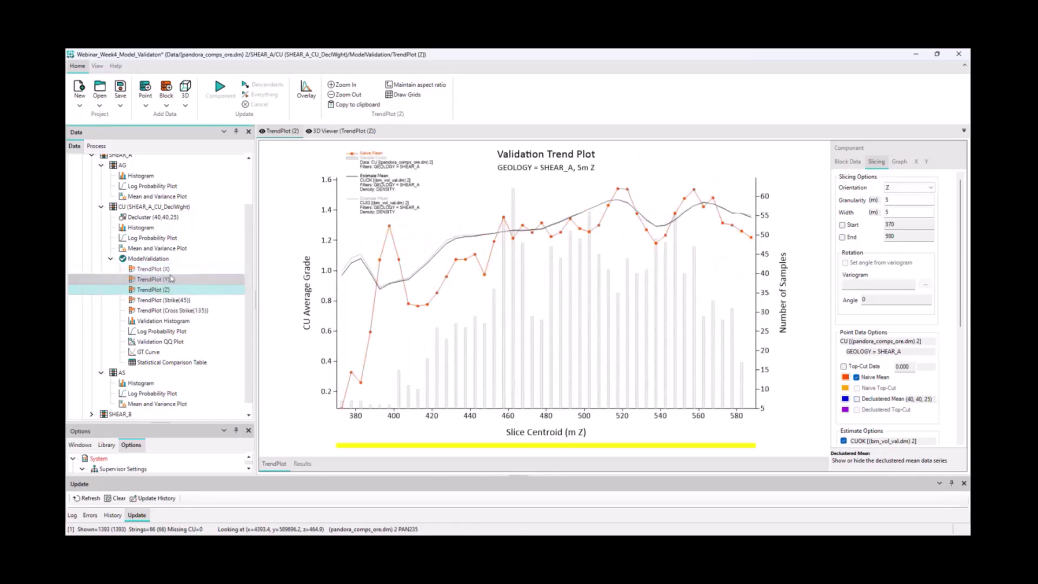
pyautogui.click(857, 399)
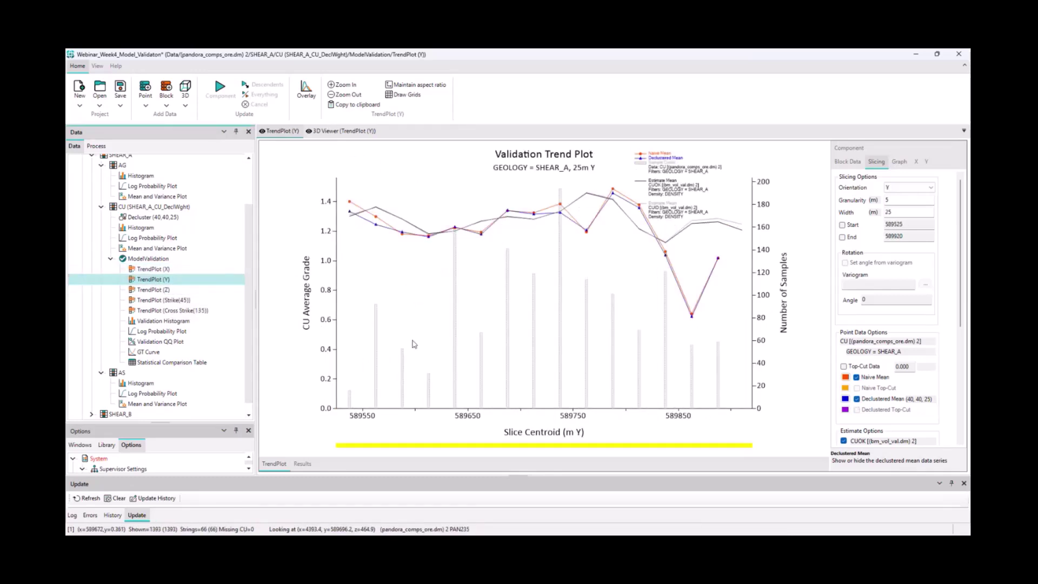
pyautogui.click(168, 290)
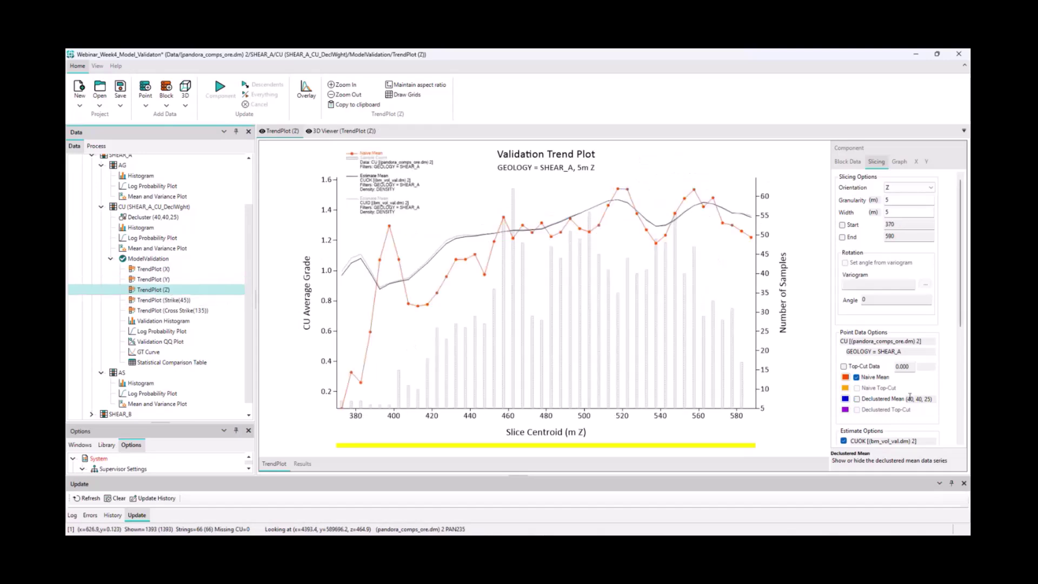
pyautogui.click(856, 399)
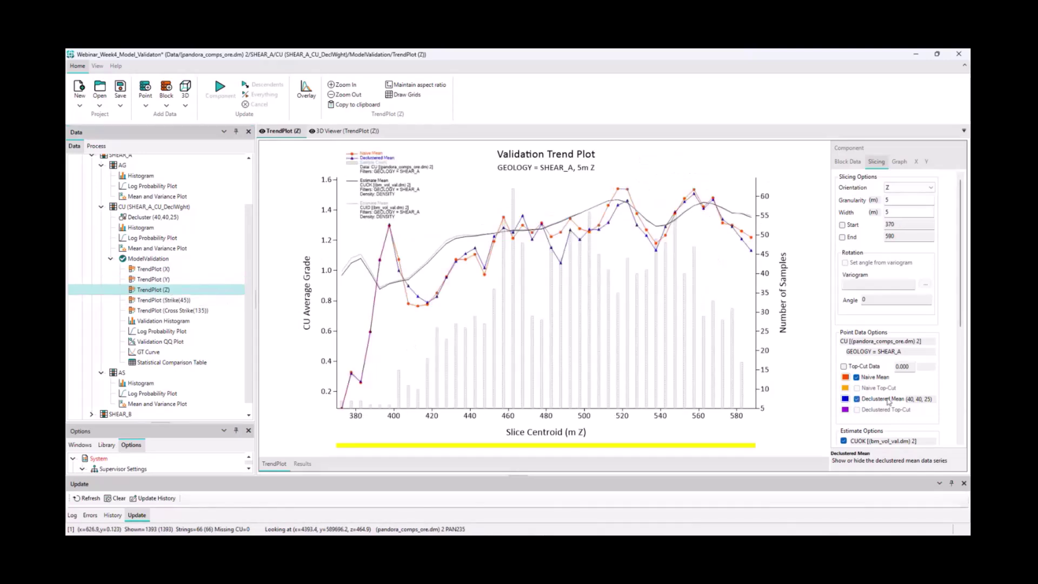
# Review the CU validation histogram, log probability plot, QQ plot, GT curve and statistical comparison table with the declustered data
pyautogui.click(171, 321)
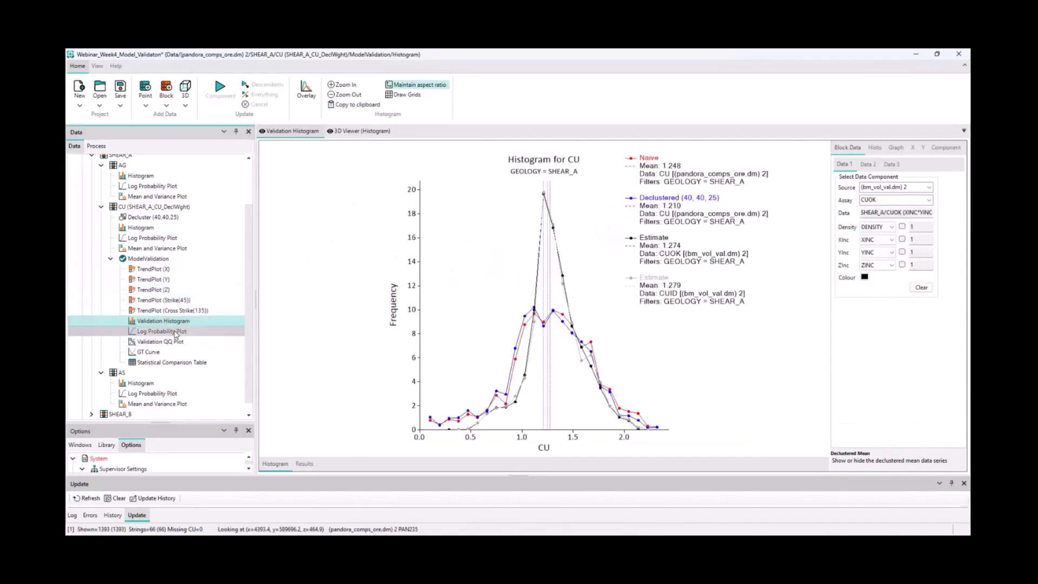
pyautogui.click(176, 332)
pyautogui.click(158, 342)
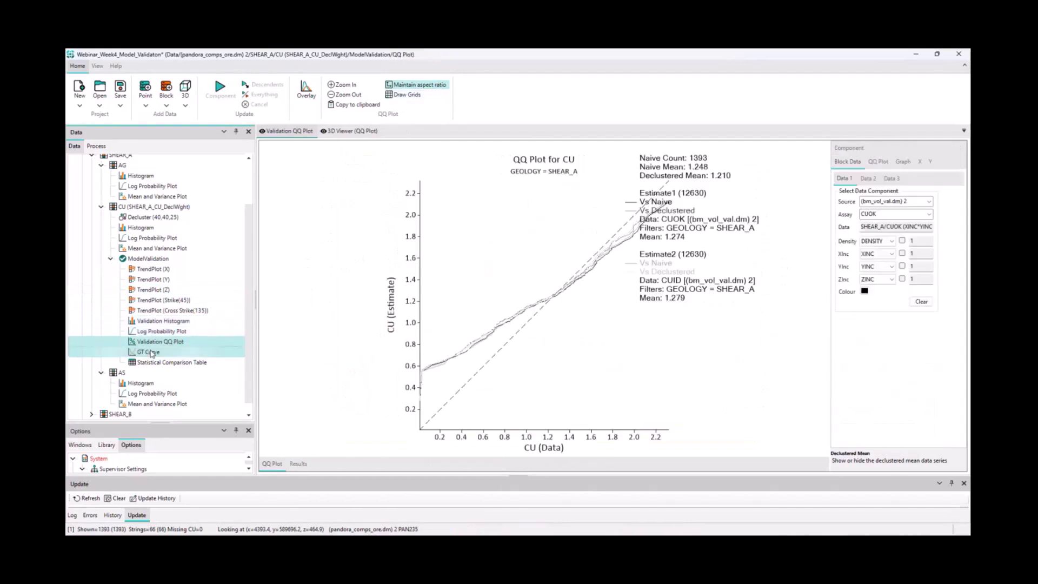
pyautogui.click(151, 352)
pyautogui.click(162, 362)
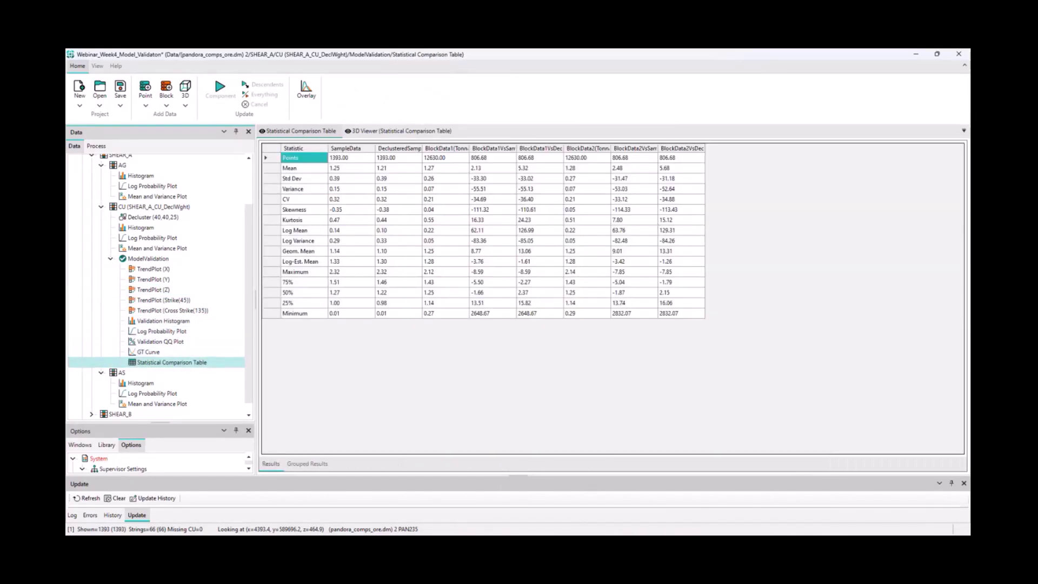